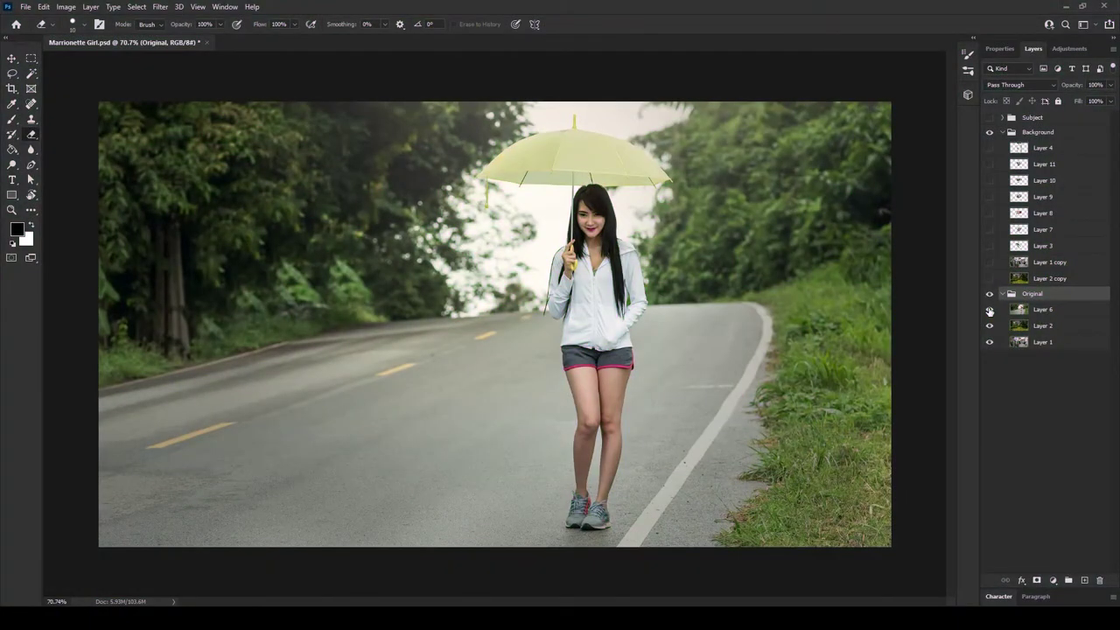
Step: Hide the girl and park photo layers, leaving Layer 1 copy selected for editing
click(991, 325)
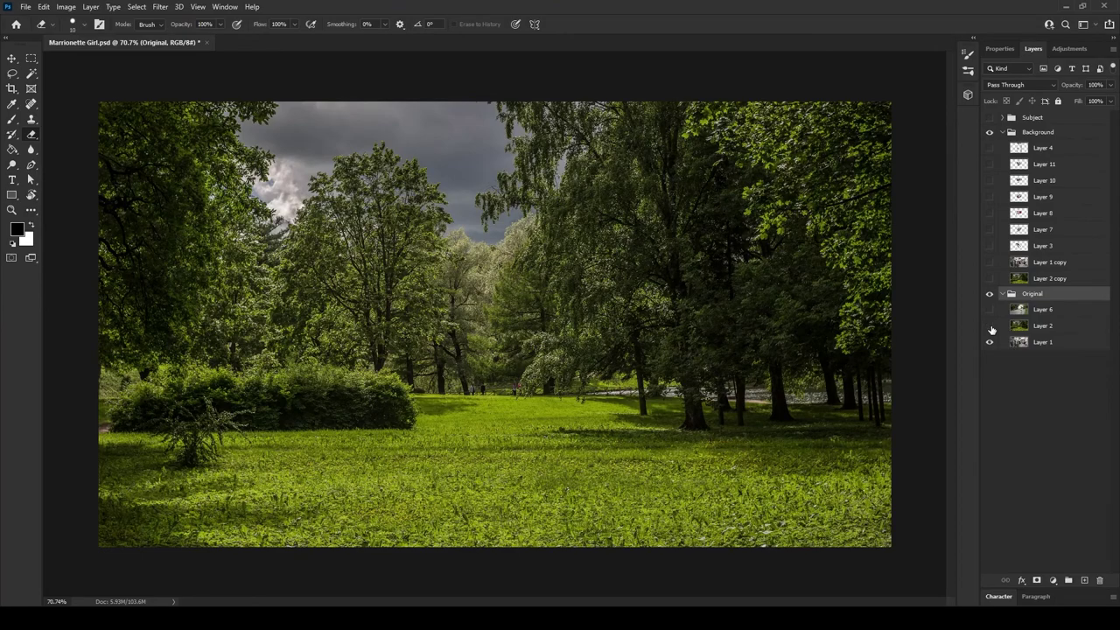
click(992, 328)
click(1047, 263)
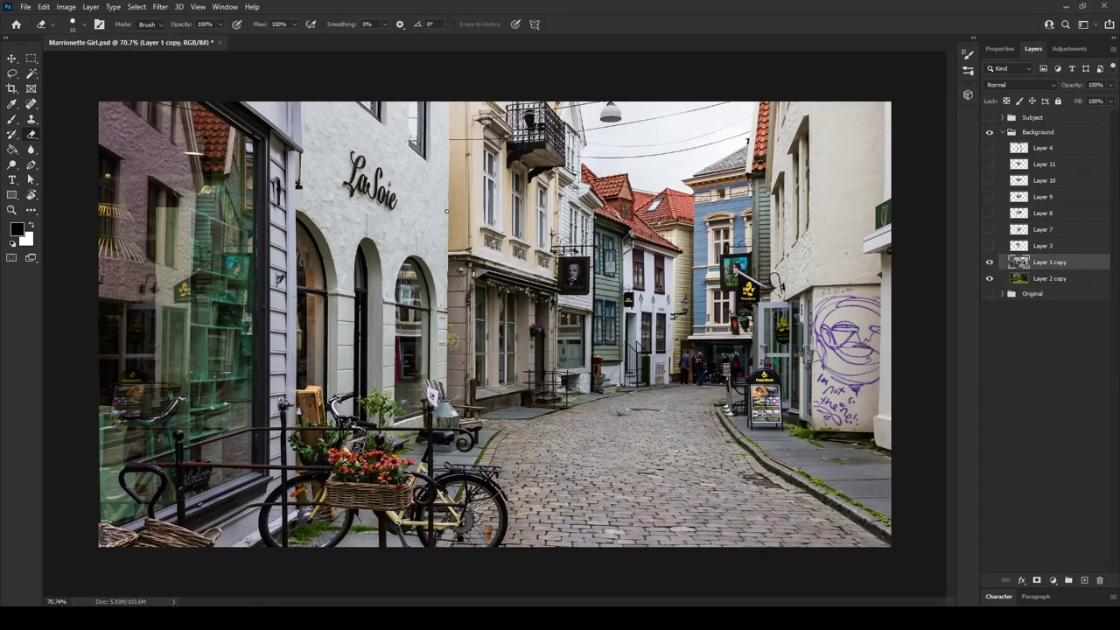
key(w)
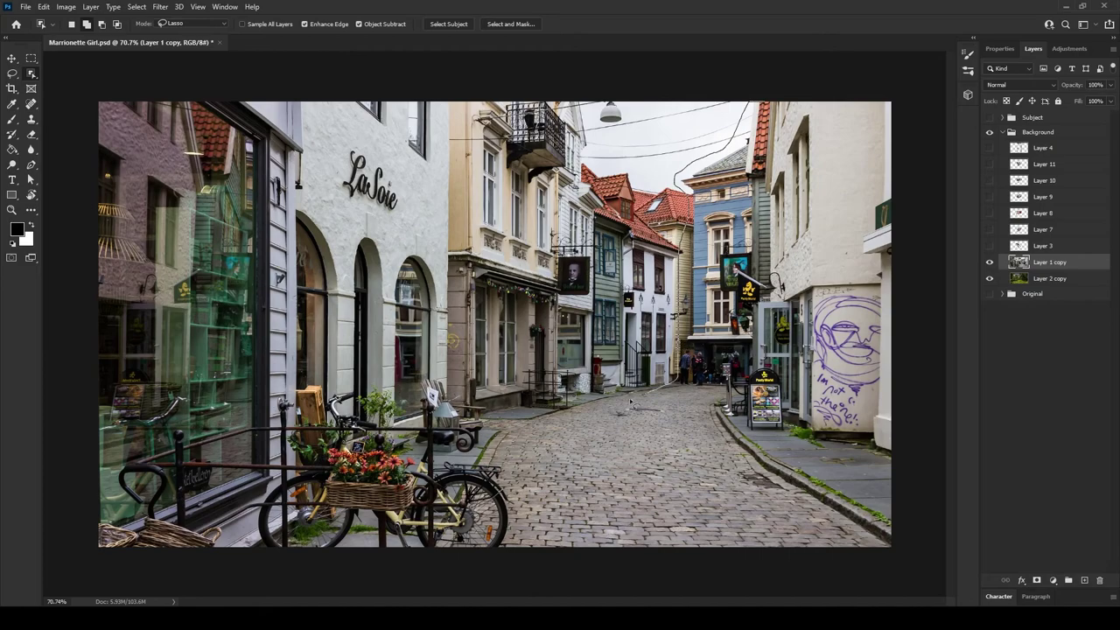
Step: Delete the upper-left block of the street photo to reveal the park trees
drag(906, 166, 766, 80)
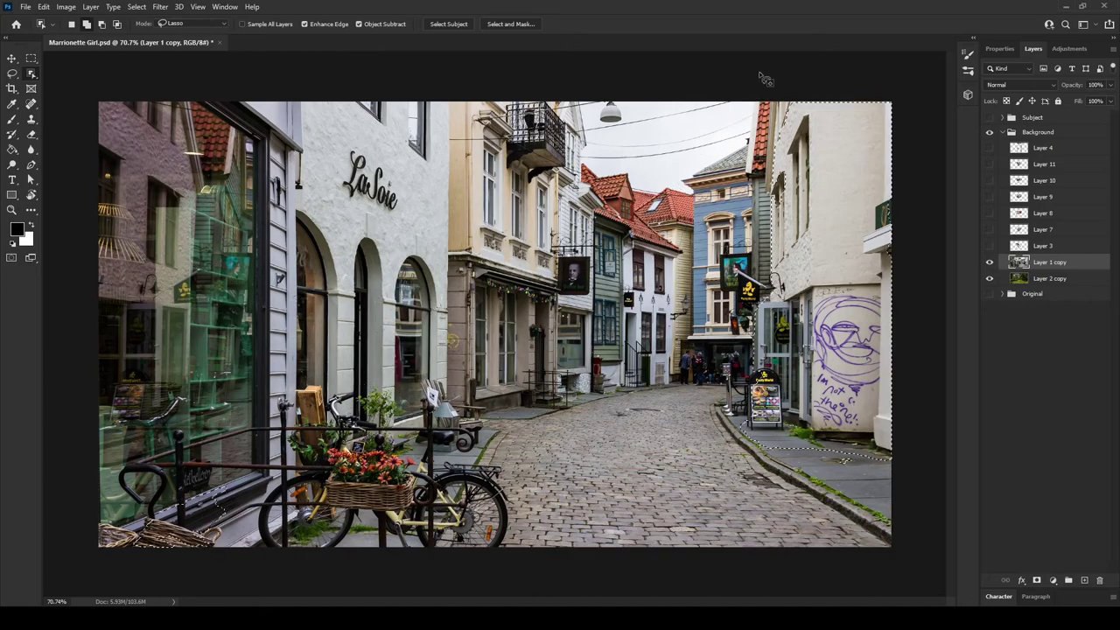
key(m)
drag(99, 102, 667, 343)
key(Delete)
Step: Erase the building edge and the white sky strip above the roof
key(e)
drag(691, 105, 670, 289)
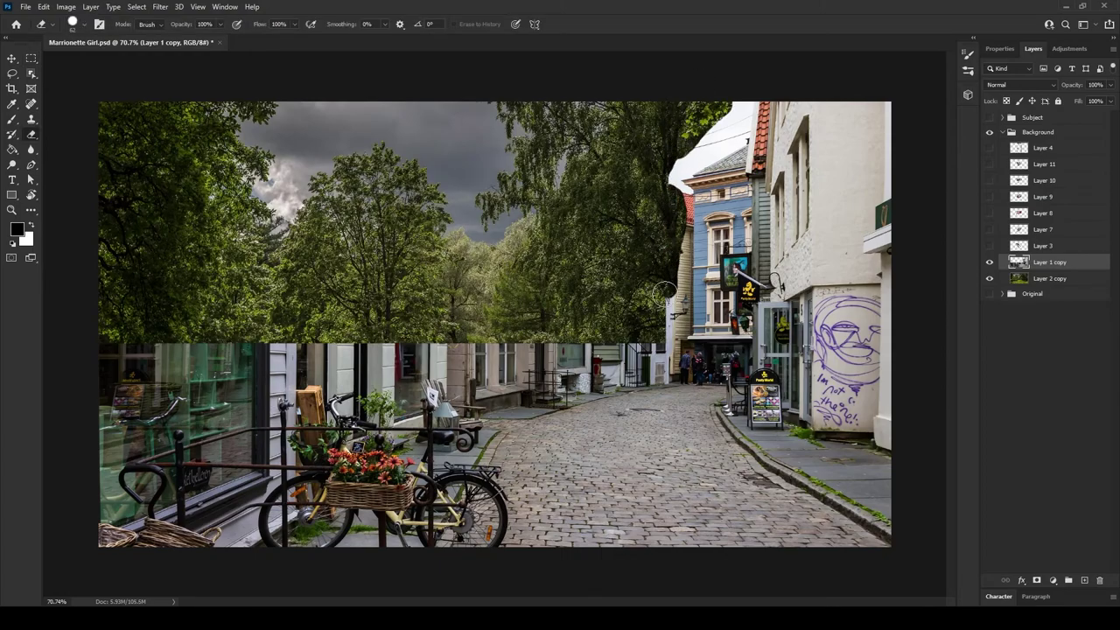
scroll(696, 302, up, 5)
scroll(697, 302, up, 1)
drag(683, 219, 523, 393)
drag(691, 177, 507, 421)
scroll(676, 227, up, 1)
scroll(676, 227, up, 1)
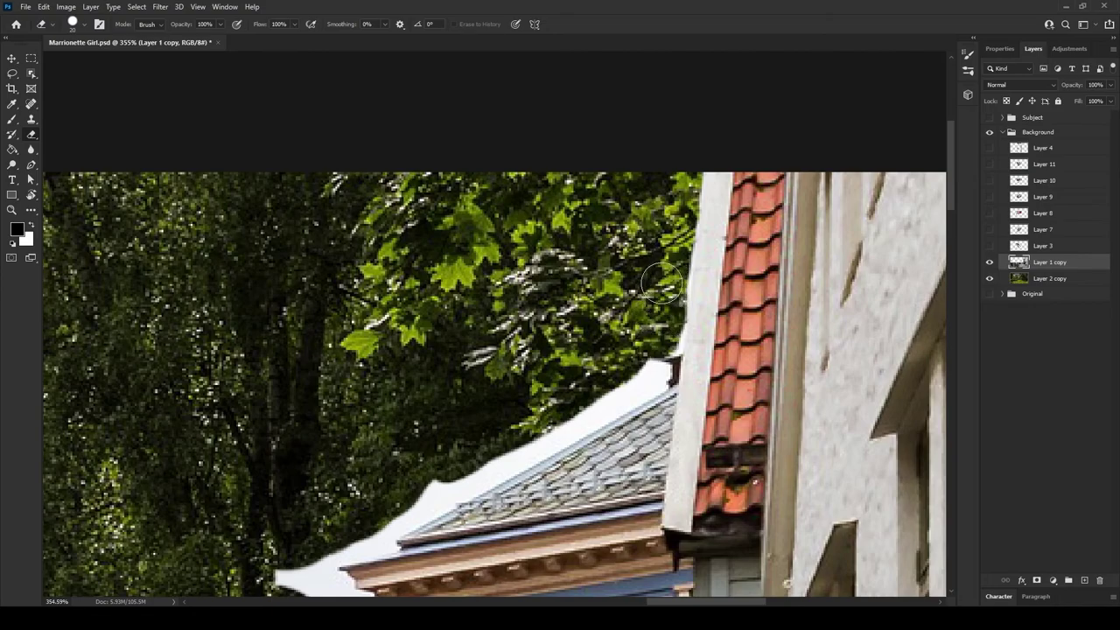
scroll(672, 254, up, 3)
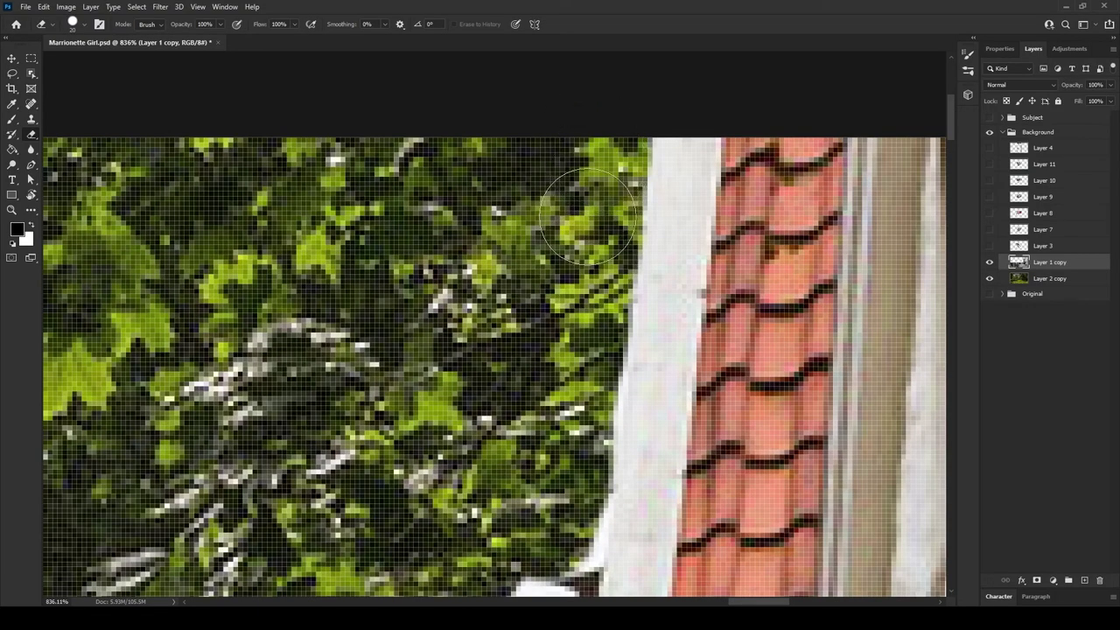
scroll(567, 396, down, 2)
scroll(567, 396, up, 2)
Step: Erase the white strip running down along the roof edge
drag(569, 367, 490, 421)
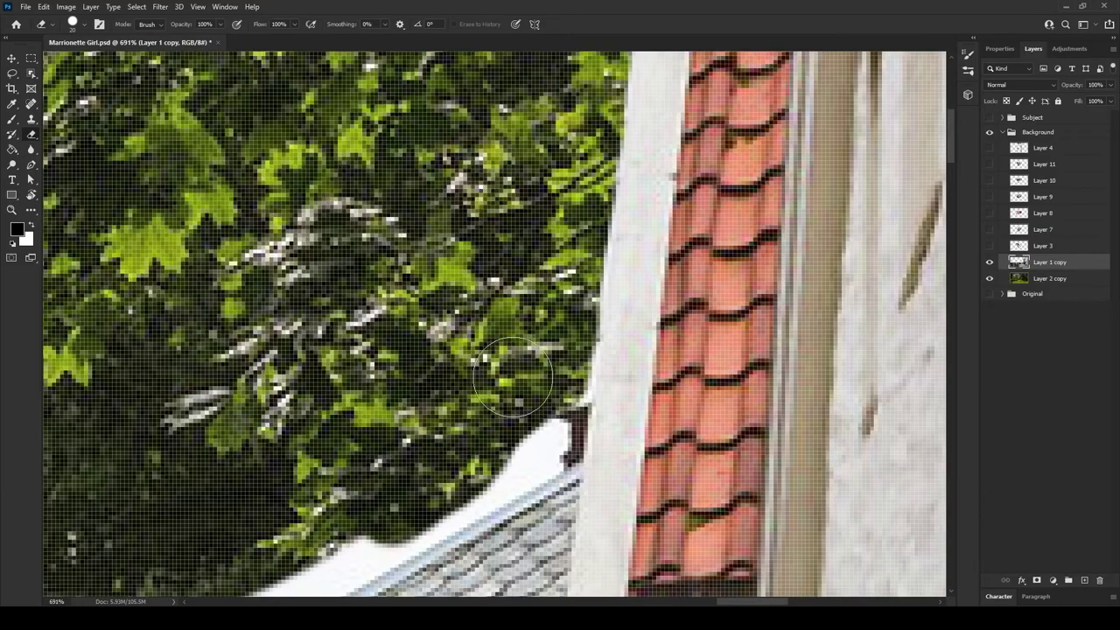
scroll(607, 385, up, 1)
scroll(607, 385, up, 2)
scroll(473, 307, down, 5)
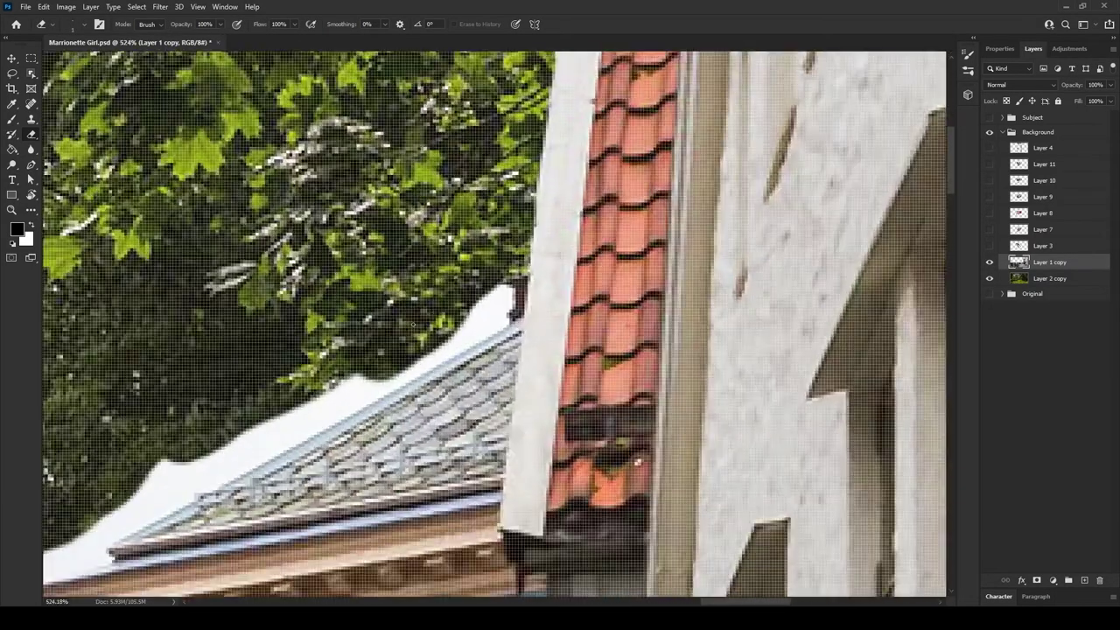
scroll(490, 289, left, 3)
scroll(735, 226, up, 2)
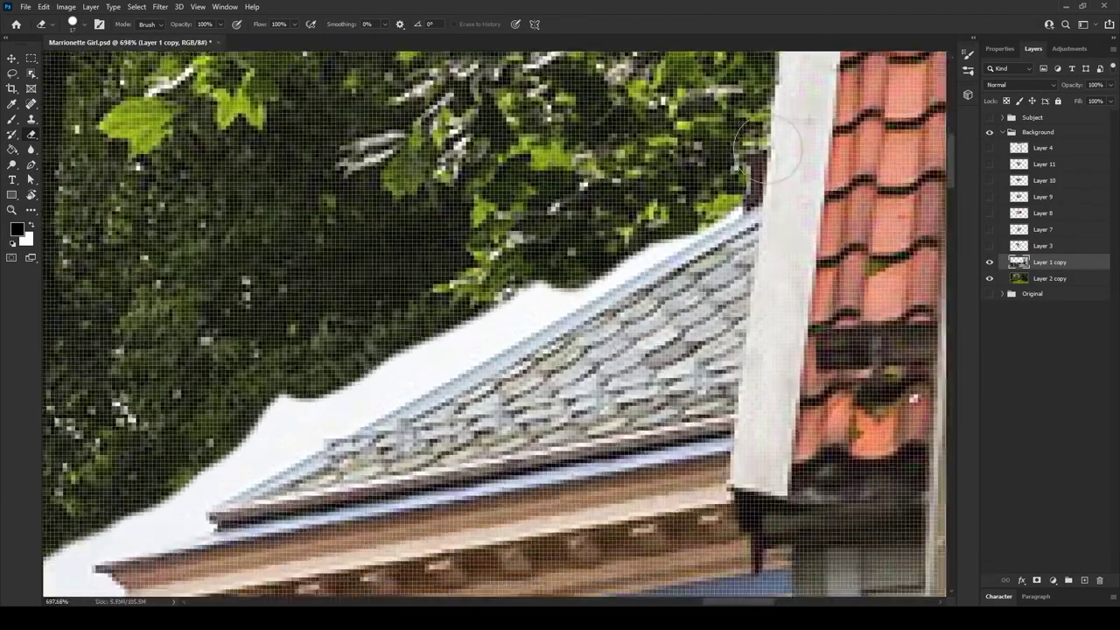
shift+click(624, 258)
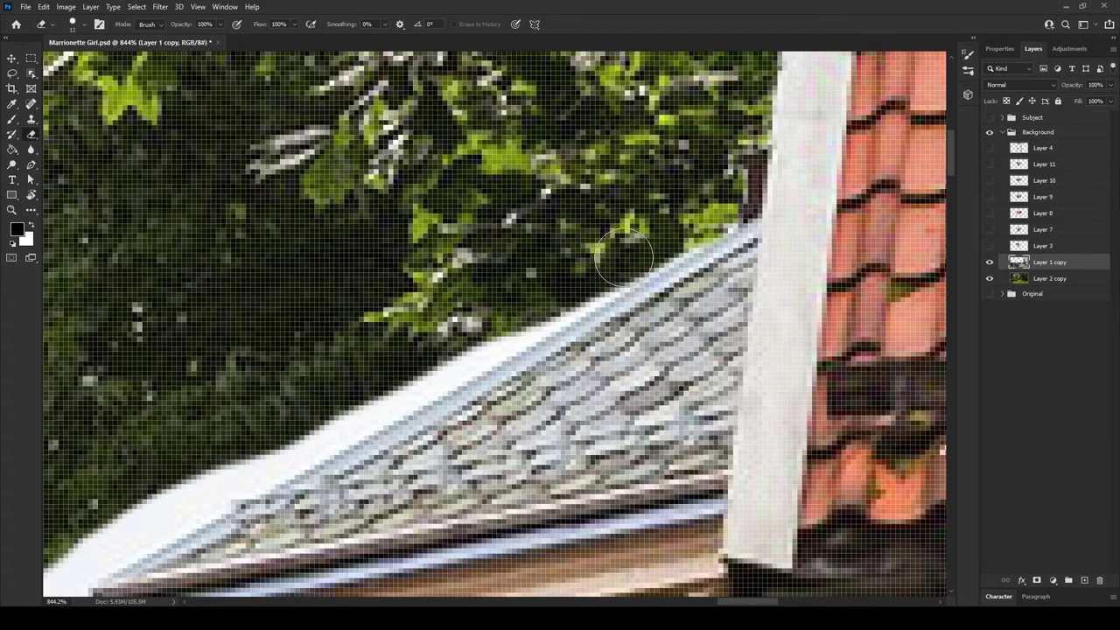
drag(649, 238, 122, 517)
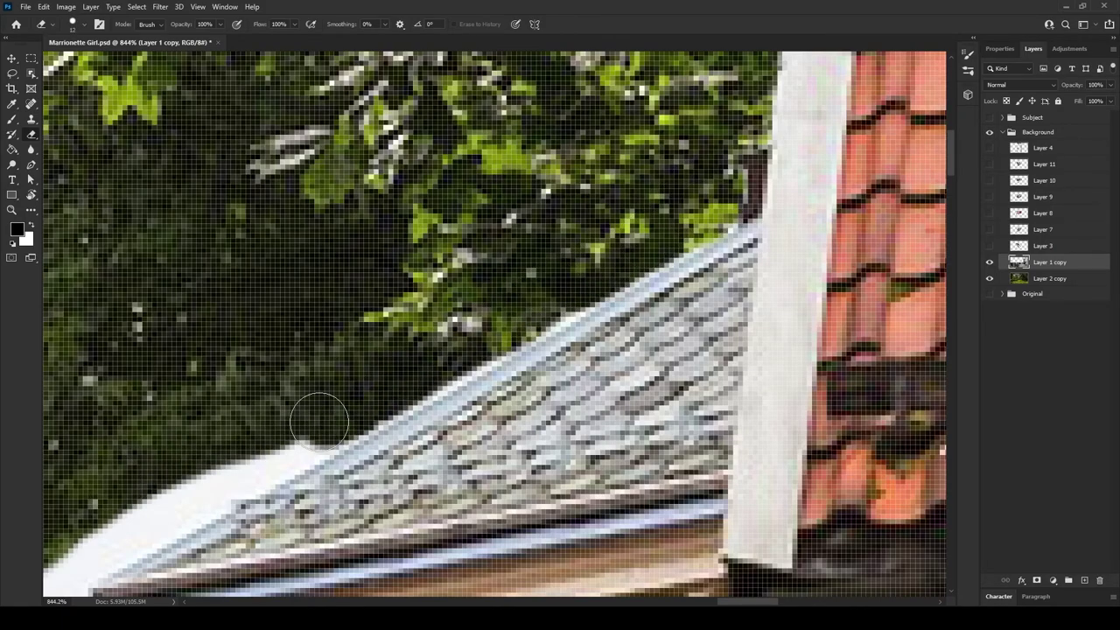
Step: Erase the flared white strip end and the white sky below the cornice corner
scroll(771, 228, down, 2)
scroll(742, 165, left, 2)
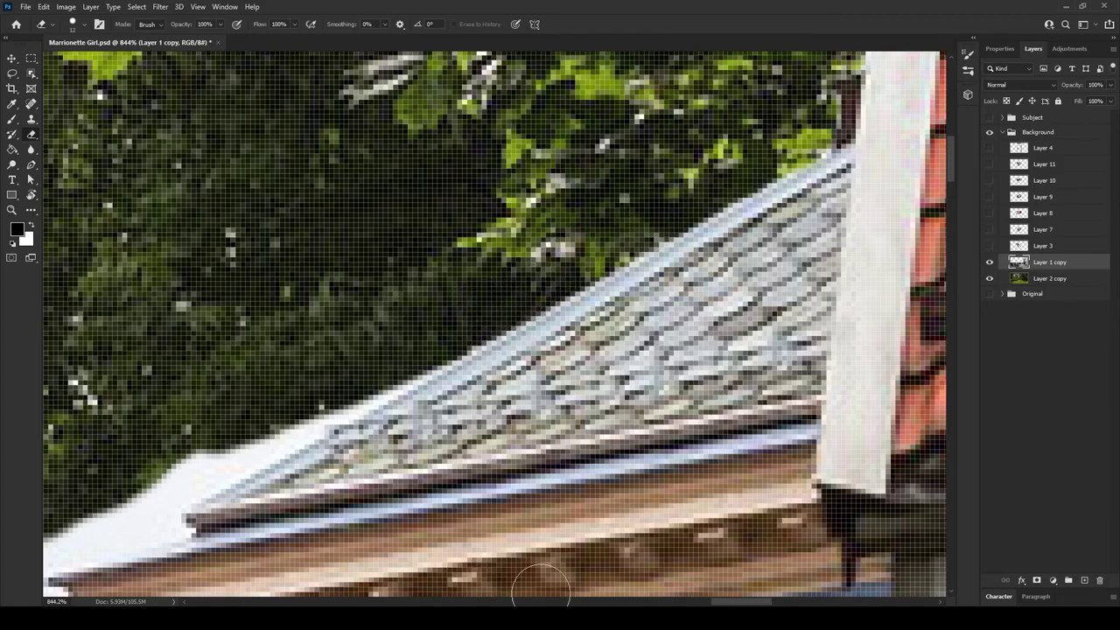
scroll(560, 455, left, 3)
scroll(587, 315, down, 2)
scroll(605, 200, up, 1)
mouse_move(605, 200)
mouse_down()
mouse_move(192, 463)
mouse_move(270, 463)
mouse_move(250, 393)
mouse_move(556, 232)
mouse_up()
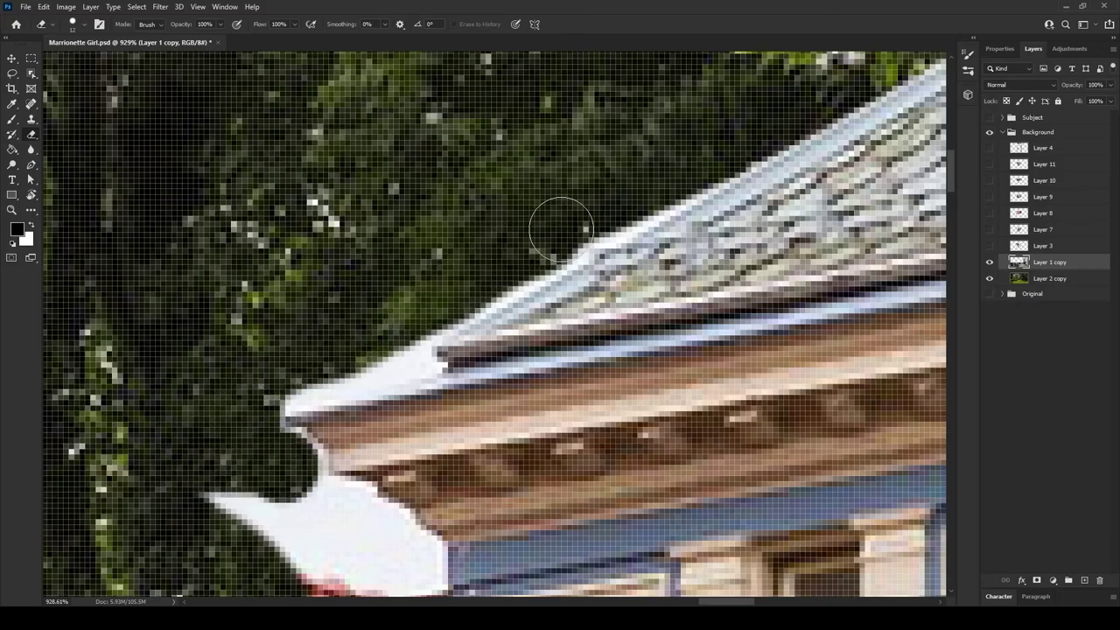
scroll(325, 306, down, 5)
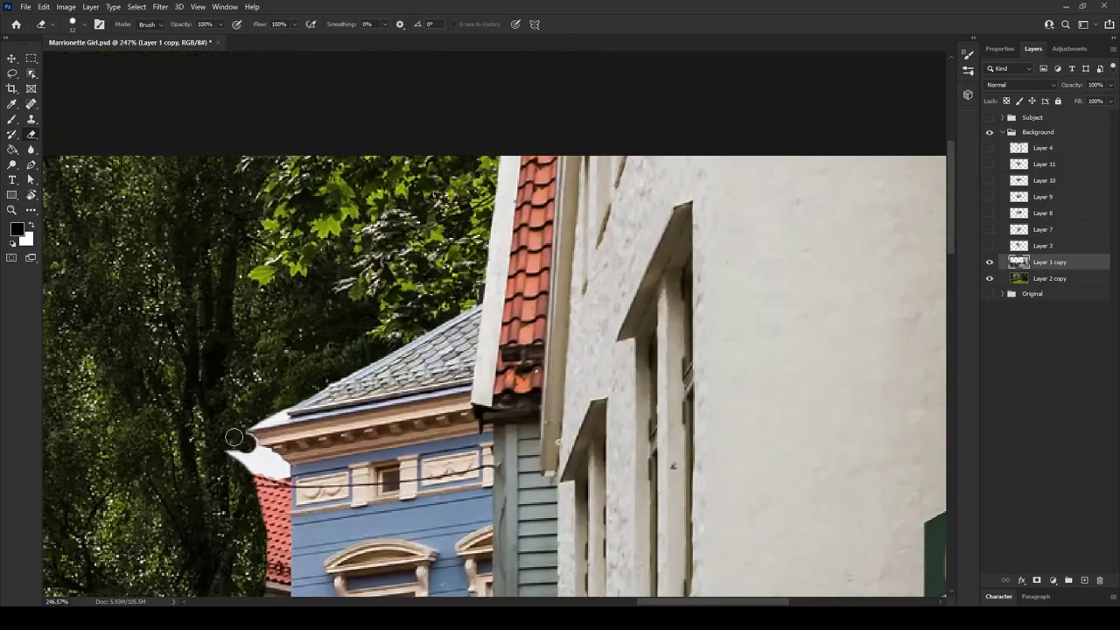
scroll(363, 309, up, 6)
mouse_move(363, 255)
mouse_down()
mouse_move(400, 305)
mouse_move(420, 305)
mouse_move(520, 376)
mouse_move(463, 380)
mouse_move(525, 407)
mouse_up()
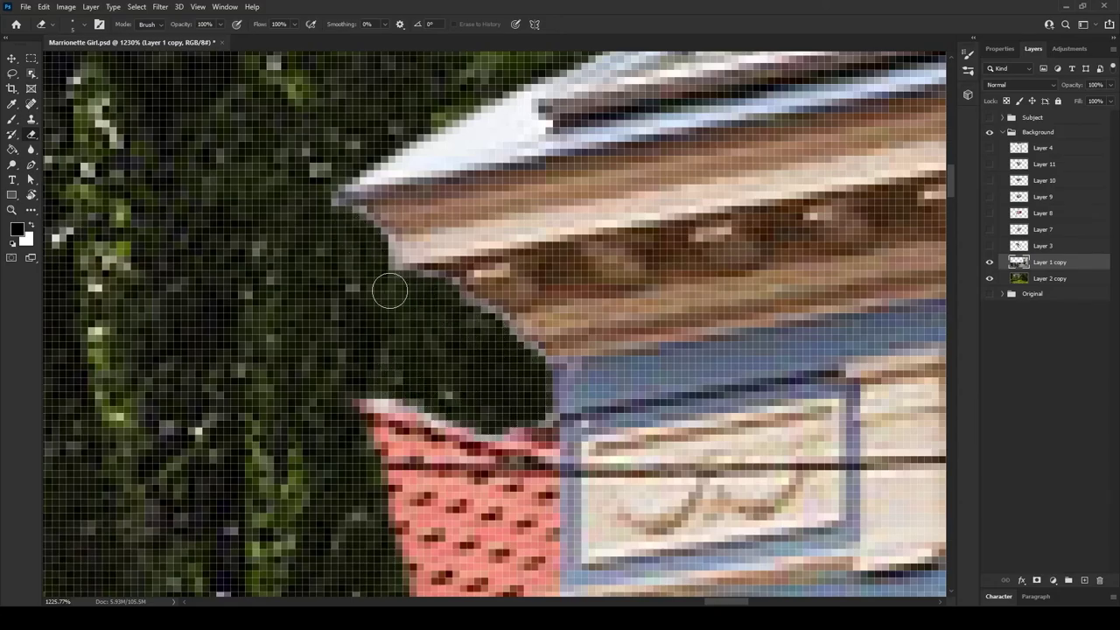
Step: Erase stray cornice pixels and the red brick strip beside the blue building
scroll(390, 290, down, 3)
drag(400, 345, 350, 350)
key(ctrl+0)
scroll(615, 250, up, 5)
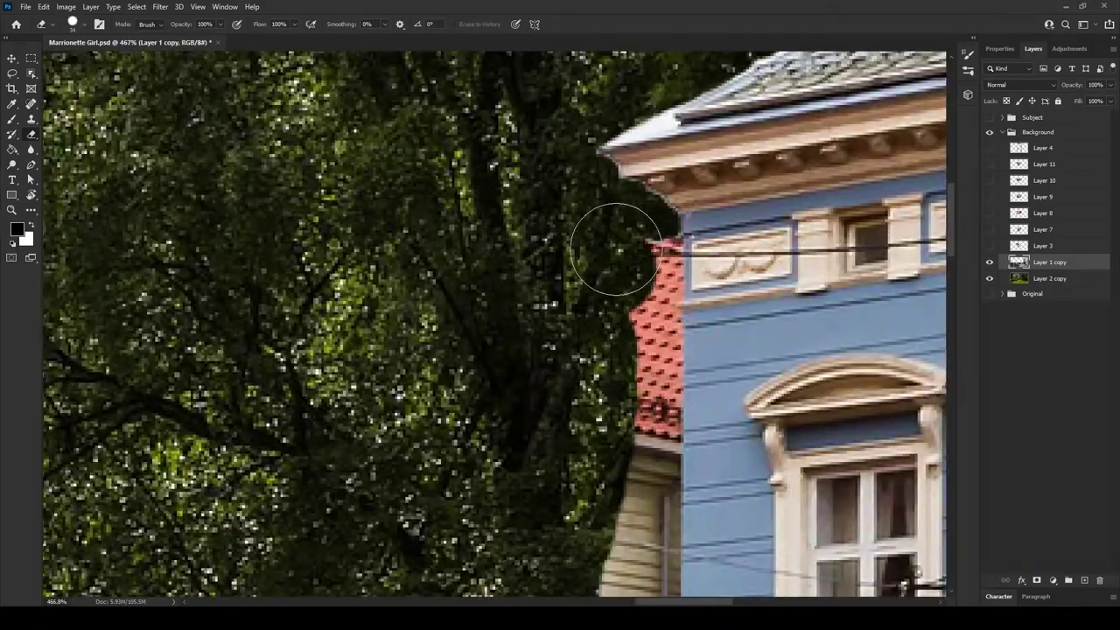
drag(638, 251, 639, 259)
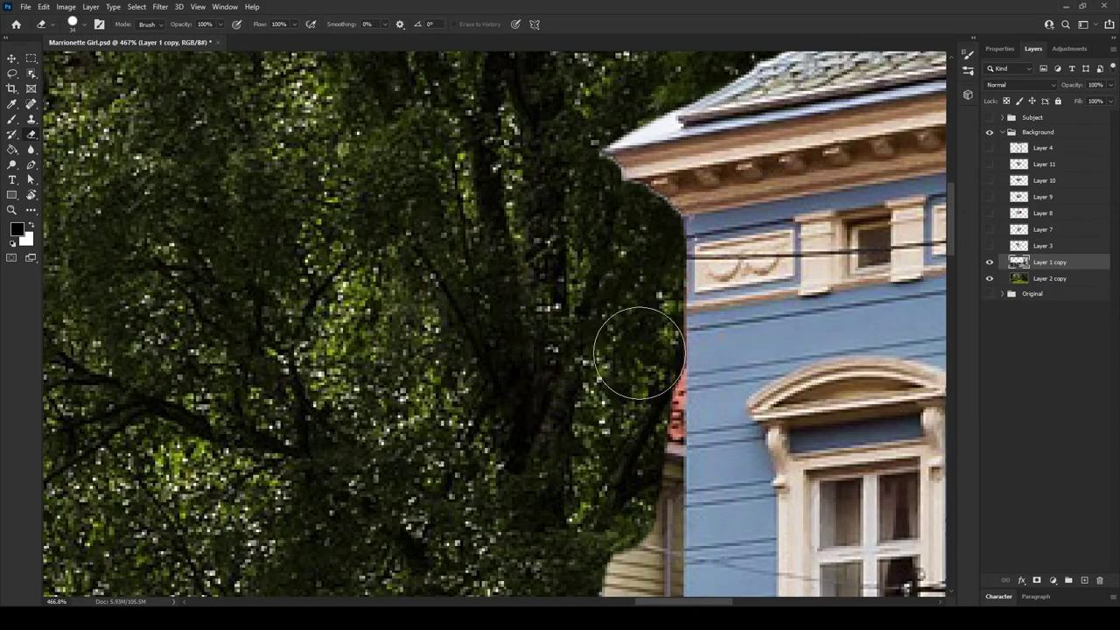
scroll(706, 422, up, 5)
scroll(488, 286, up, 2)
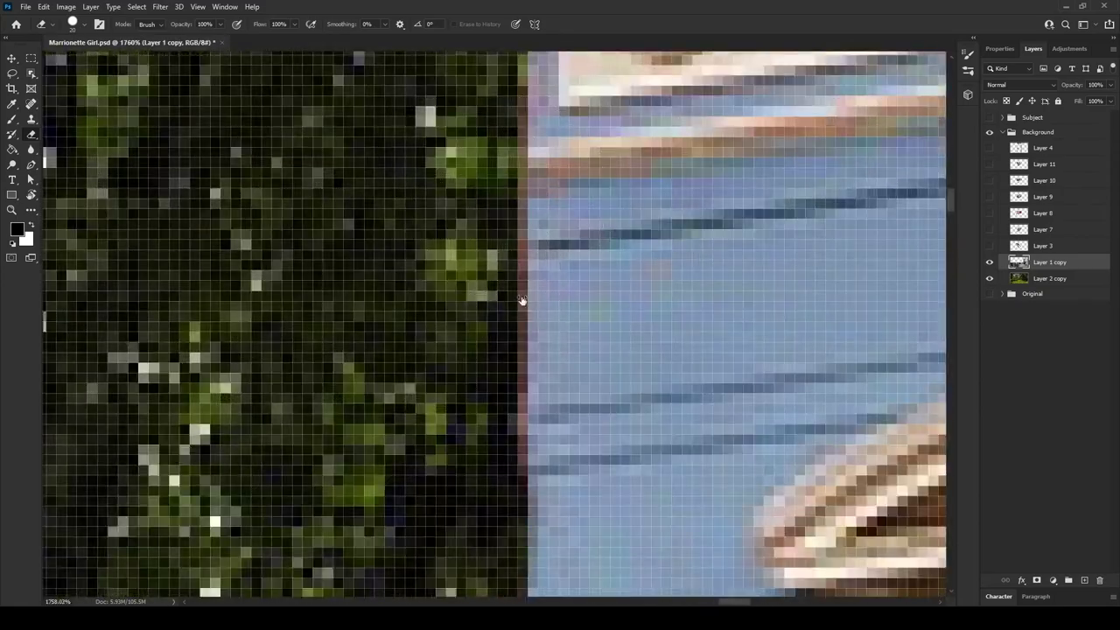
scroll(438, 188, down, 2)
drag(438, 188, 465, 346)
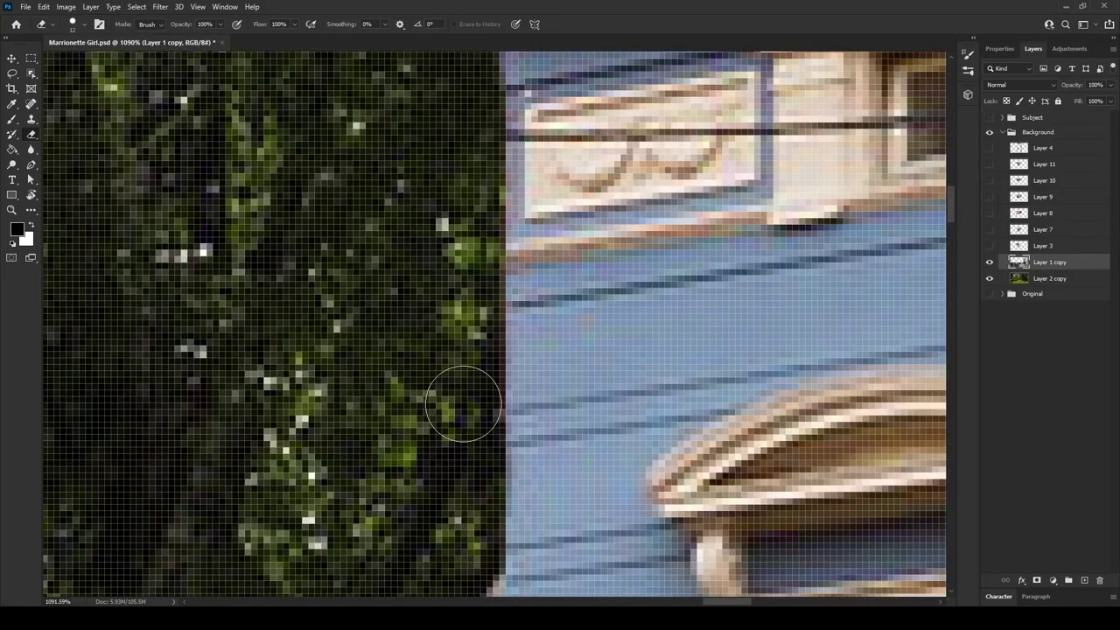
scroll(465, 418, down, 5)
scroll(476, 362, up, 5)
Step: Delete the wall area left of the blue building to reveal the trees
drag(500, 128, 581, 503)
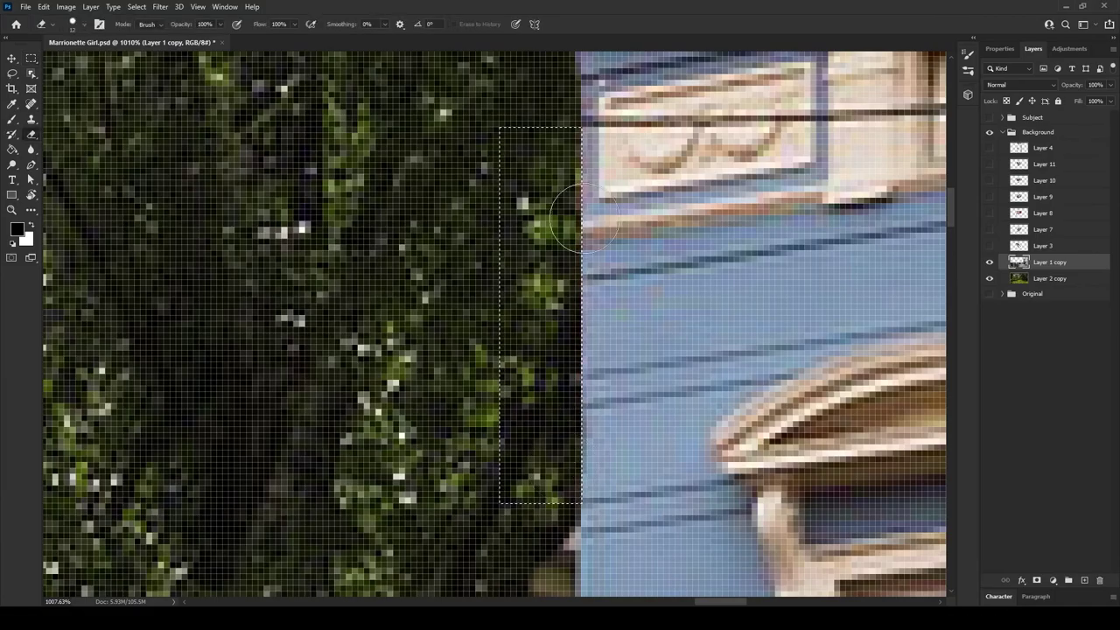
scroll(418, 316, down, 5)
key(m)
scroll(560, 197, down, 3)
drag(442, 52, 561, 196)
key(Delete)
scroll(560, 197, up, 5)
scroll(490, 262, down, 5)
key(ctrl+d)
Step: Erase the top of the beige wall beside the blue building
key(e)
scroll(468, 327, up, 1)
mouse_move(467, 327)
mouse_down()
mouse_move(476, 250)
mouse_move(400, 444)
mouse_up()
scroll(400, 445, down, 2)
scroll(400, 445, down, 3)
scroll(422, 273, up, 4)
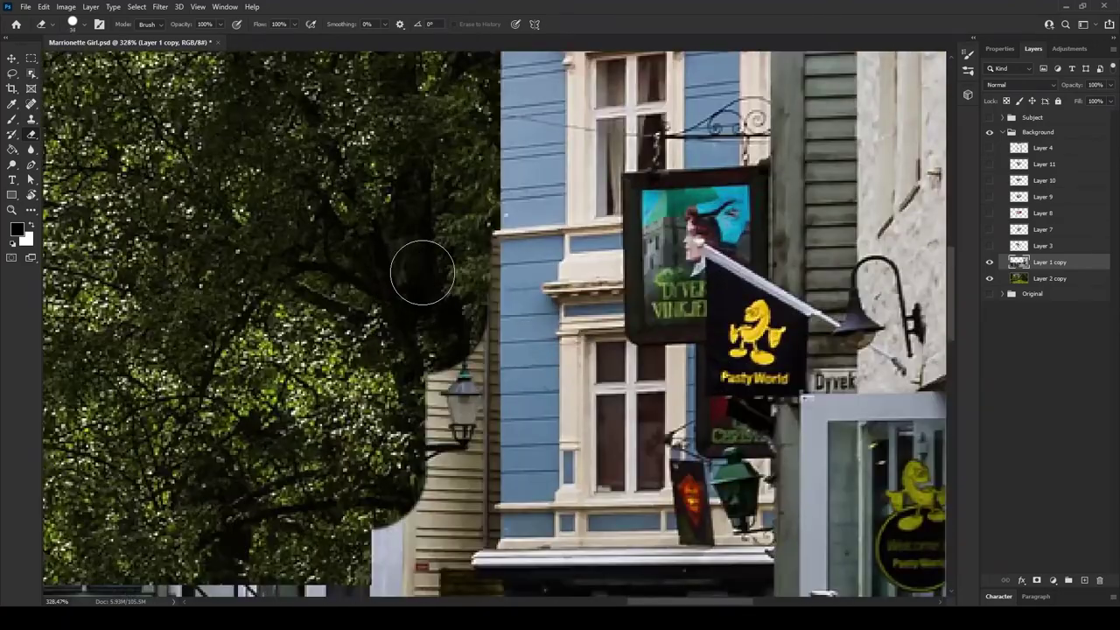
Step: Marquee-select the remaining wall strip left of the blue building
key(m)
scroll(423, 273, up, 4)
scroll(423, 273, up, 2)
scroll(417, 125, down, 1)
scroll(417, 124, down, 1)
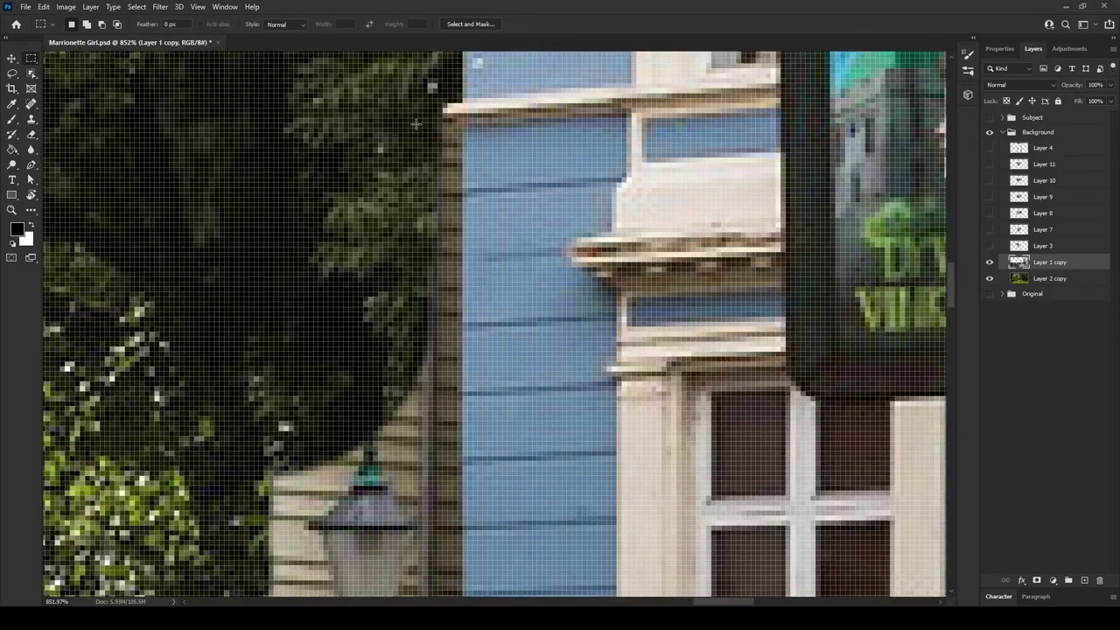
drag(456, 124, 408, 395)
scroll(407, 323, down, 3)
scroll(326, 350, down, 3)
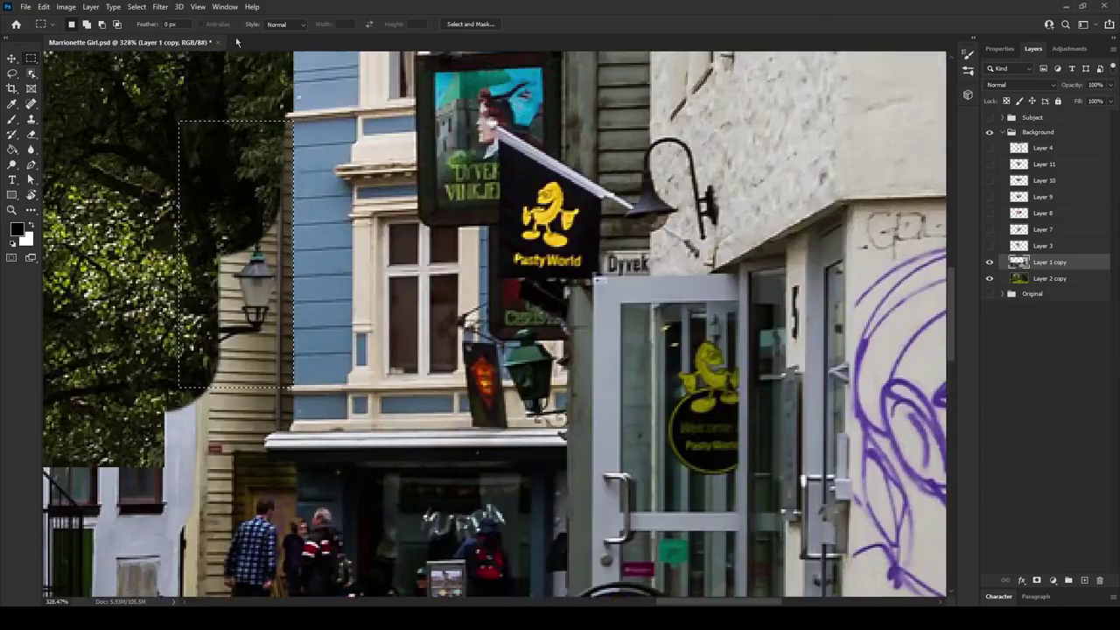
Step: Erase the leftover pale wall so trees fill the area above the shopfronts
key(e)
scroll(288, 187, up, 2)
scroll(261, 412, down, 1)
scroll(260, 411, up, 1)
scroll(261, 412, down, 3)
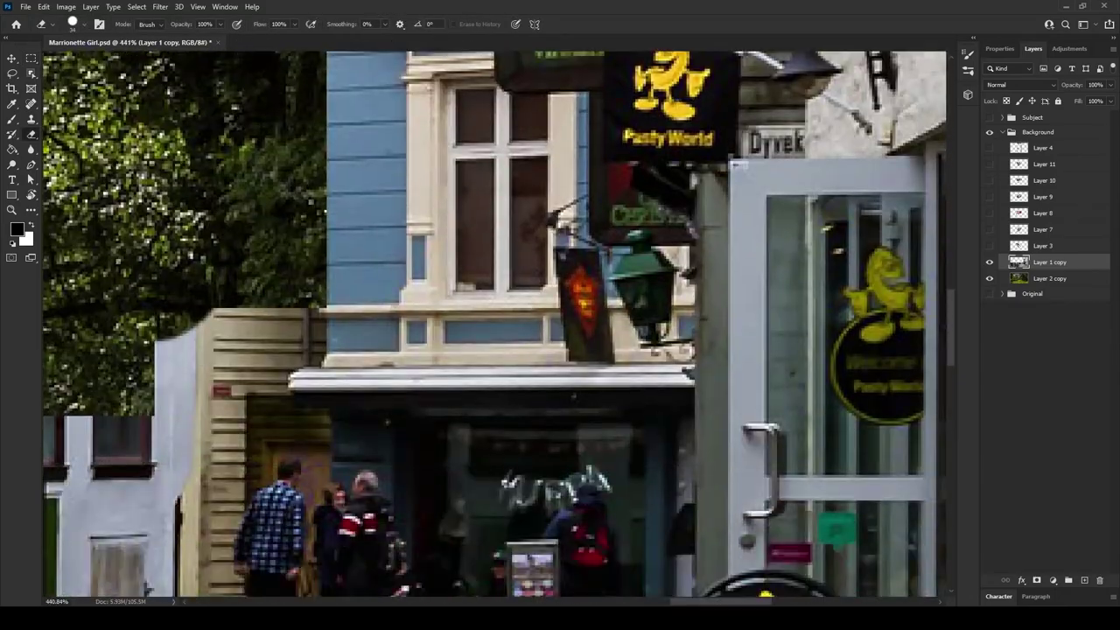
scroll(481, 321, left, 3)
scroll(598, 352, up, 3)
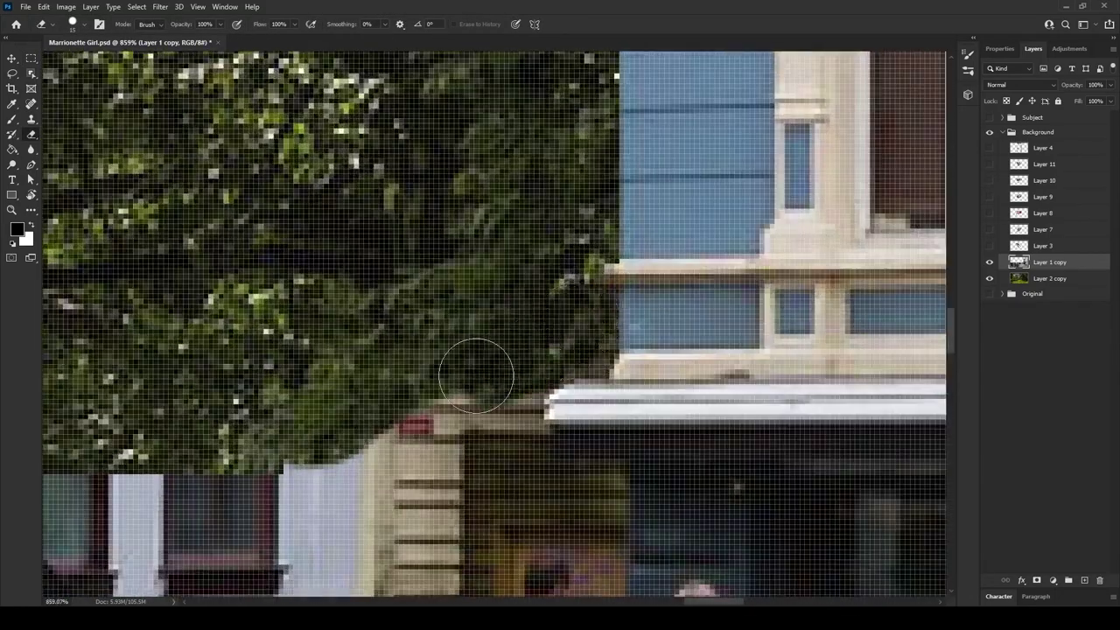
scroll(550, 373, down, 3)
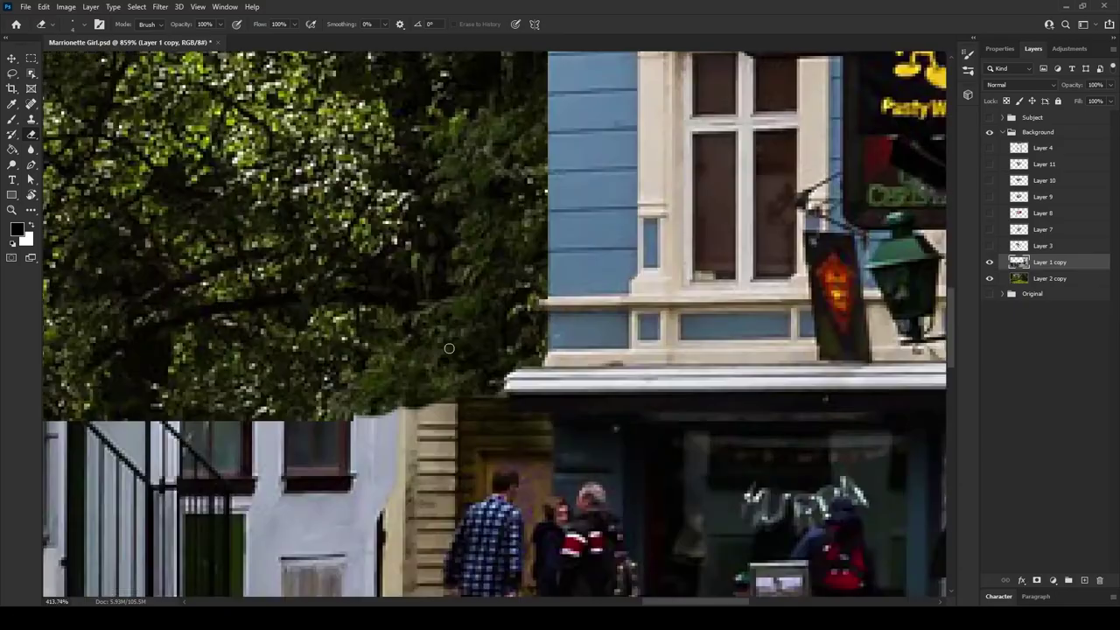
scroll(525, 289, down, 2)
scroll(491, 175, down, 2)
scroll(456, 52, up, 3)
scroll(456, 53, down, 1)
mouse_move(395, 295)
mouse_down()
mouse_move(499, 299)
mouse_move(513, 498)
mouse_move(459, 459)
mouse_up()
scroll(460, 459, down, 3)
scroll(484, 454, down, 2)
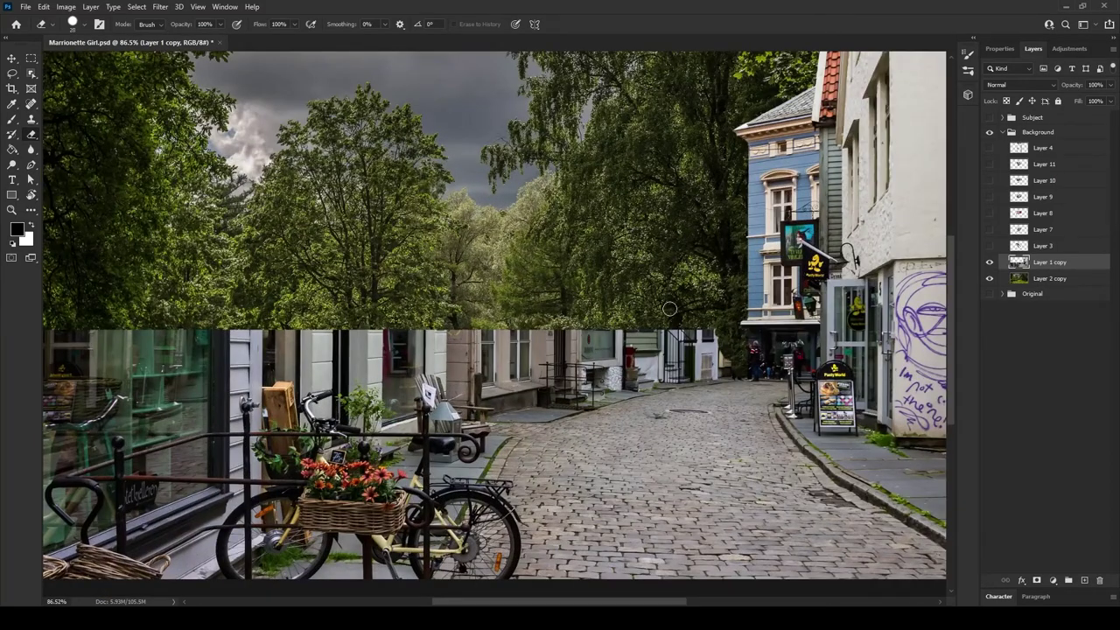
Step: Erase the building edge toward the foliage, undoing the over-erased stone facade
mouse_move(706, 316)
mouse_down()
mouse_move(749, 411)
mouse_move(175, 420)
mouse_move(367, 447)
mouse_move(633, 425)
mouse_move(366, 455)
mouse_up()
scroll(711, 343, up, 4)
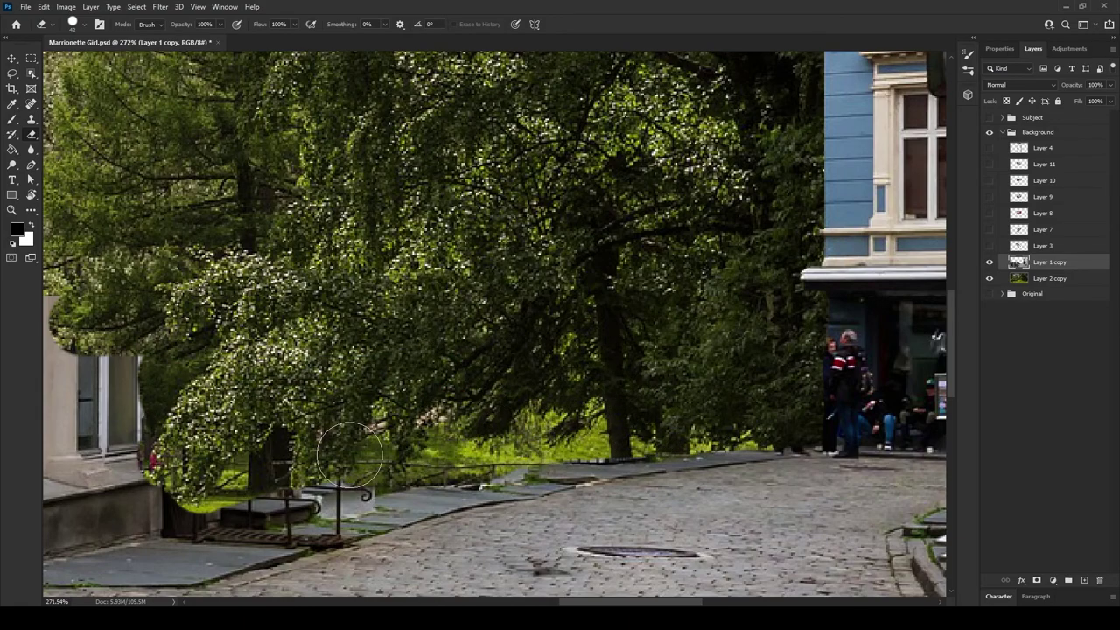
scroll(936, 343, left, 5)
mouse_move(302, 188)
mouse_down()
mouse_move(346, 380)
mouse_move(411, 333)
mouse_move(587, 378)
mouse_up()
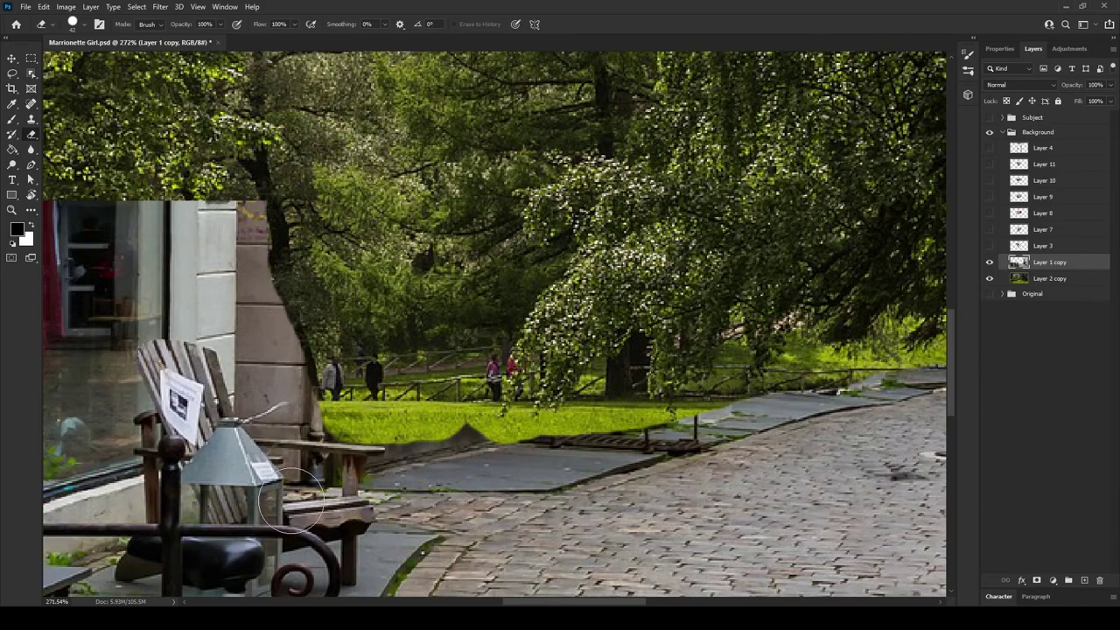
key(ctrl+z)
scroll(390, 402, down, 2)
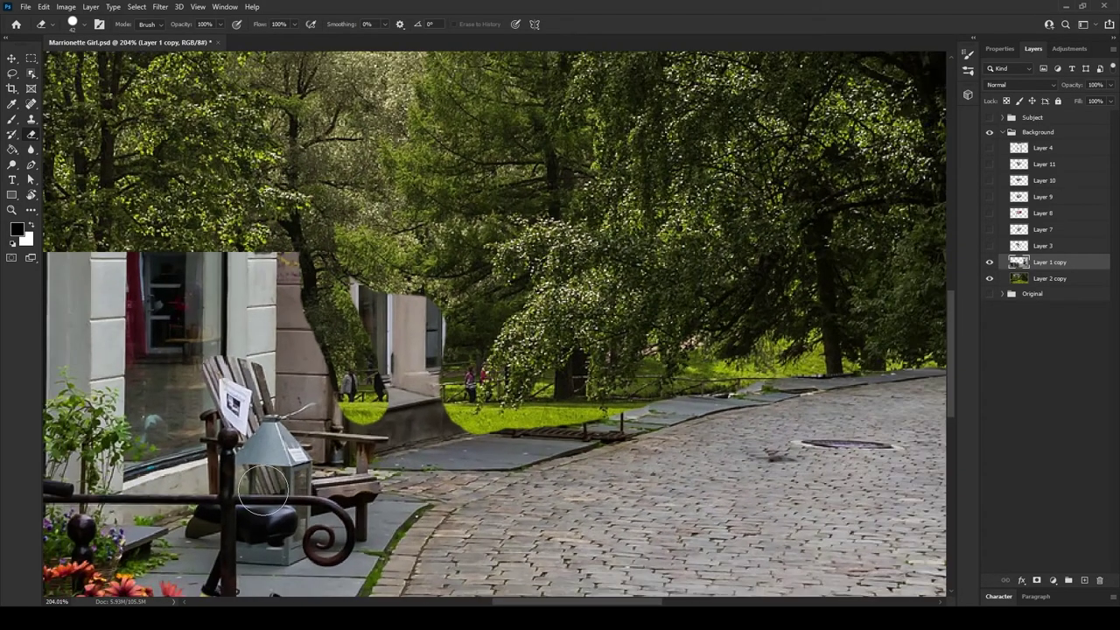
Step: Copy the foreground chair, lamp and railing onto their own layer
key(w)
drag(187, 387, 295, 401)
drag(263, 549, 264, 551)
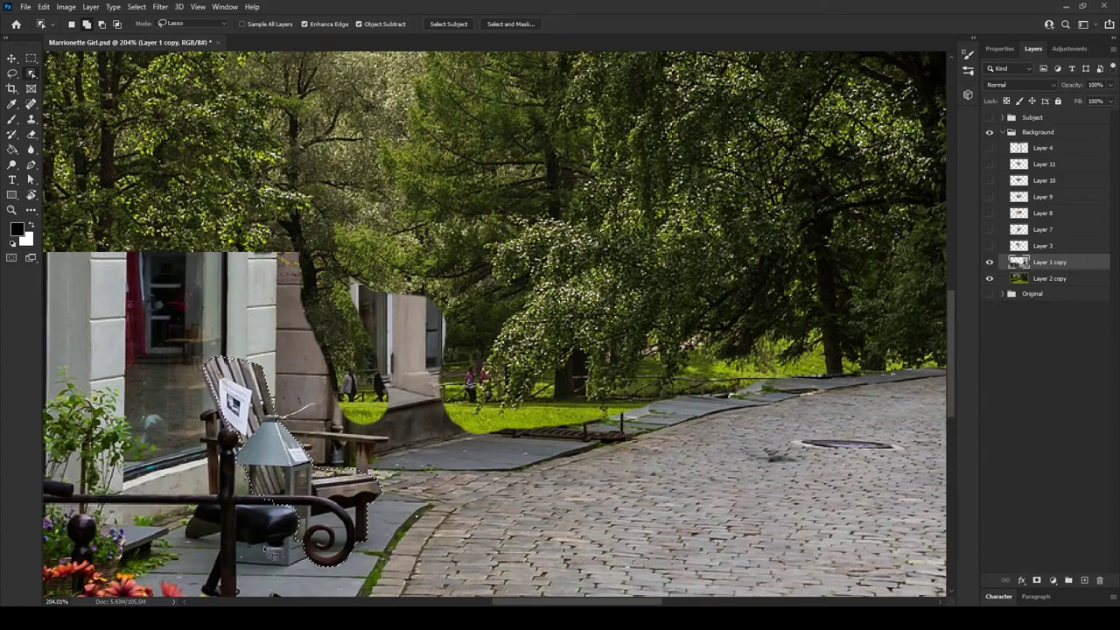
key(ctrl+j)
Step: Erase the stone ledge and building top, then show the foreground copy layer
key(e)
mouse_move(398, 356)
mouse_down()
mouse_move(429, 411)
mouse_move(324, 372)
mouse_move(280, 312)
mouse_move(160, 303)
mouse_move(365, 423)
mouse_up()
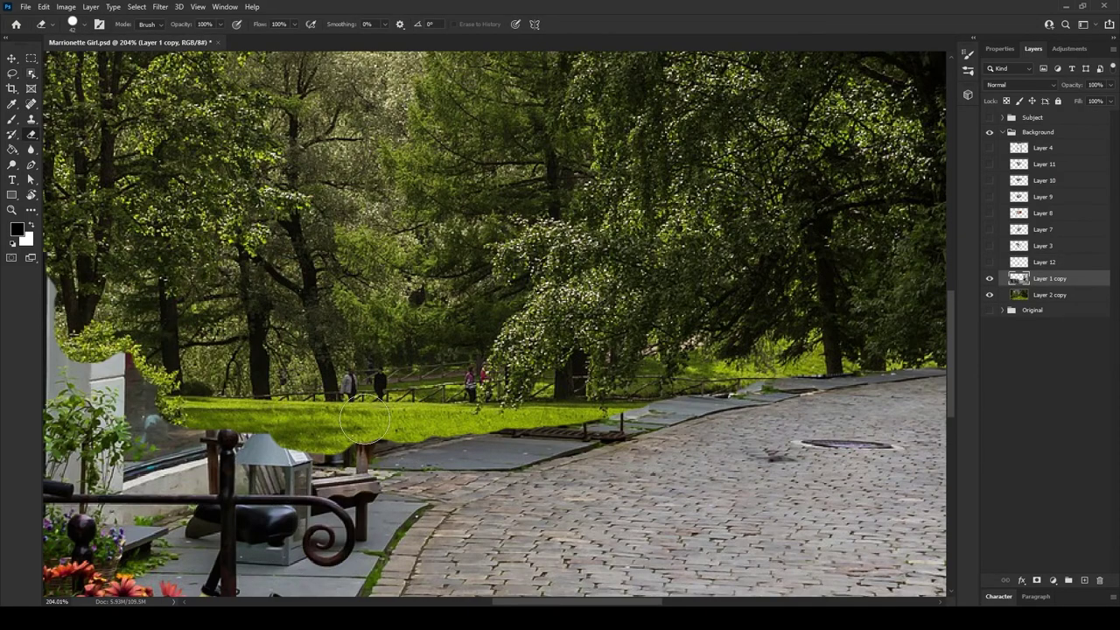
click(990, 266)
Step: Outline the glass window on the left with Object Selection
alt+scroll(652, 307, down, 2)
alt+scroll(652, 306, up, 2)
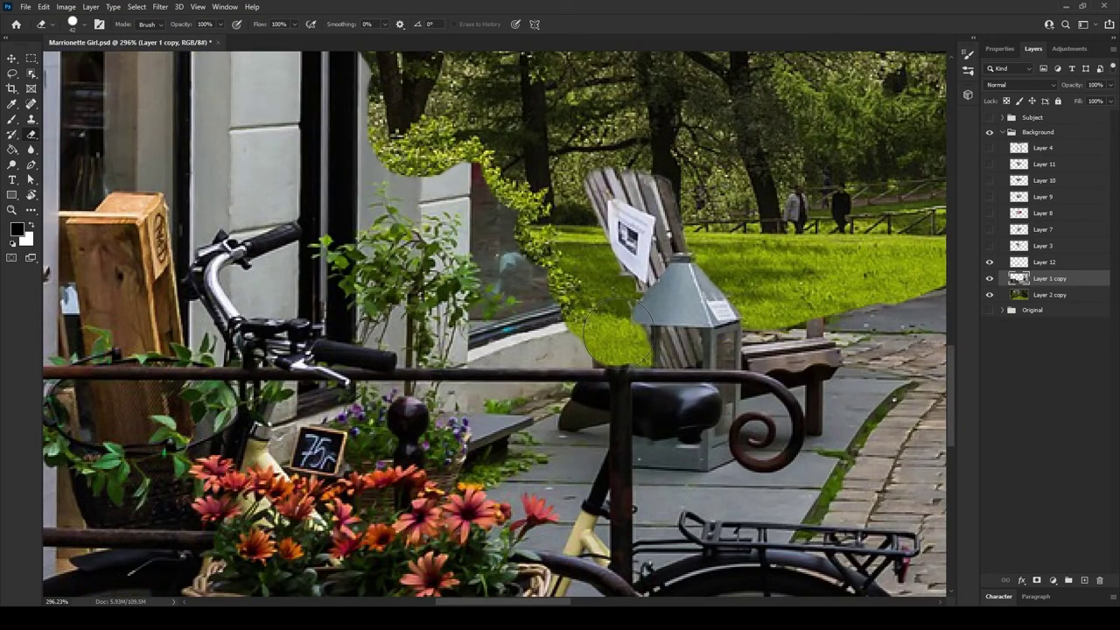
alt+scroll(618, 333, down, 4)
key(w)
drag(378, 236, 208, 473)
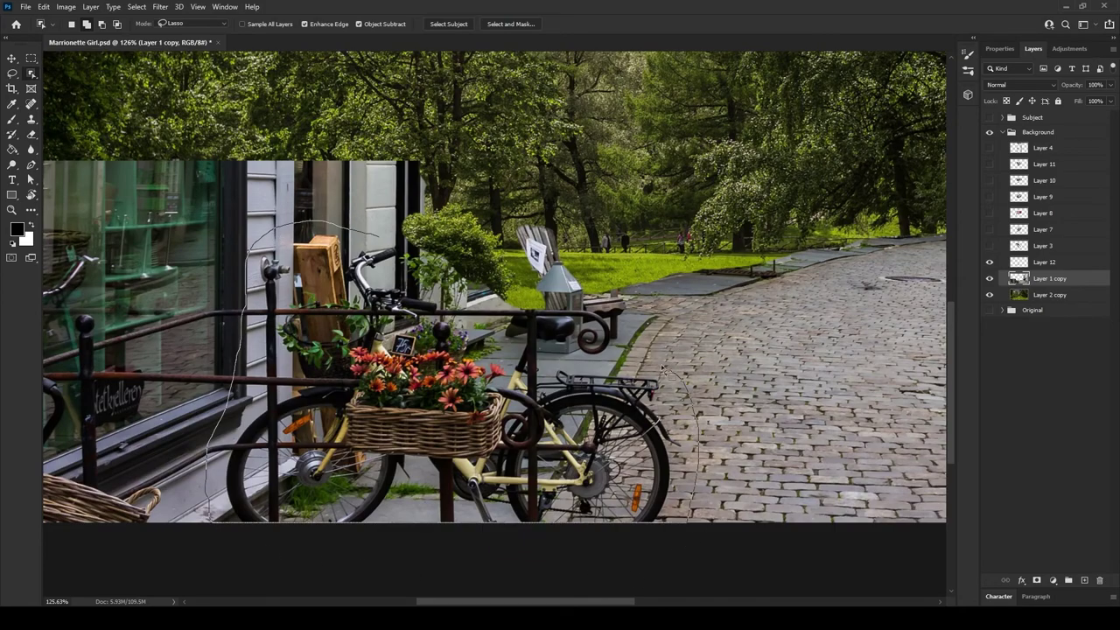
Step: Delete the selected left shop window so the grass behind shows through
drag(377, 239, 378, 237)
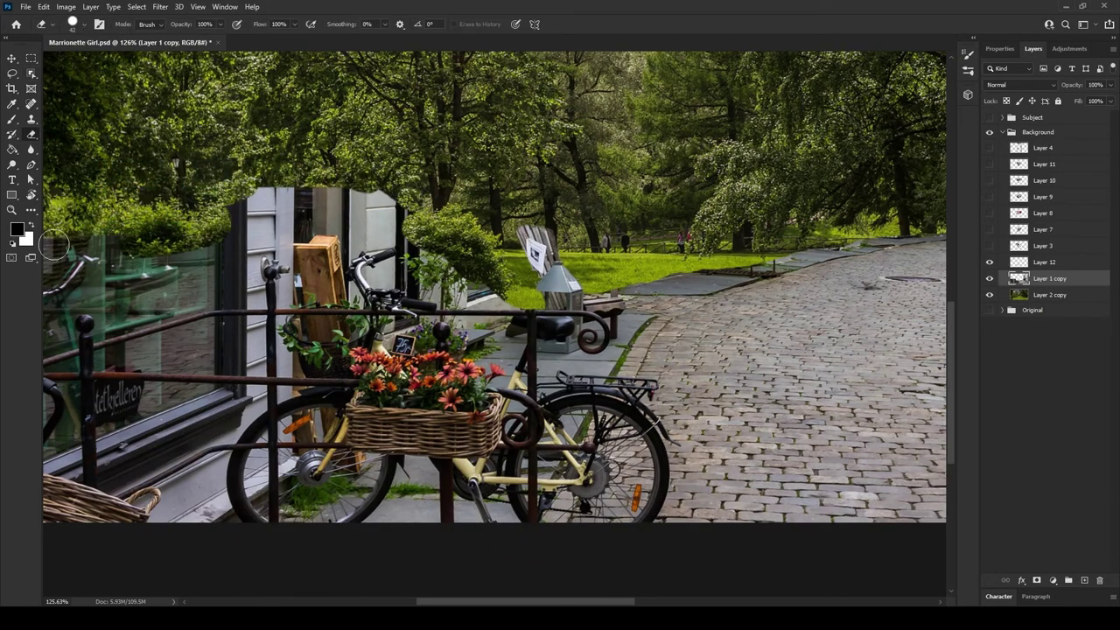
alt+scroll(219, 263, up, 3)
key(Delete)
key(ctrl+d)
Step: Erase the remaining storefront around the railing, railing bar and sign's left edge
key(e)
alt+scroll(847, 556, down, 1)
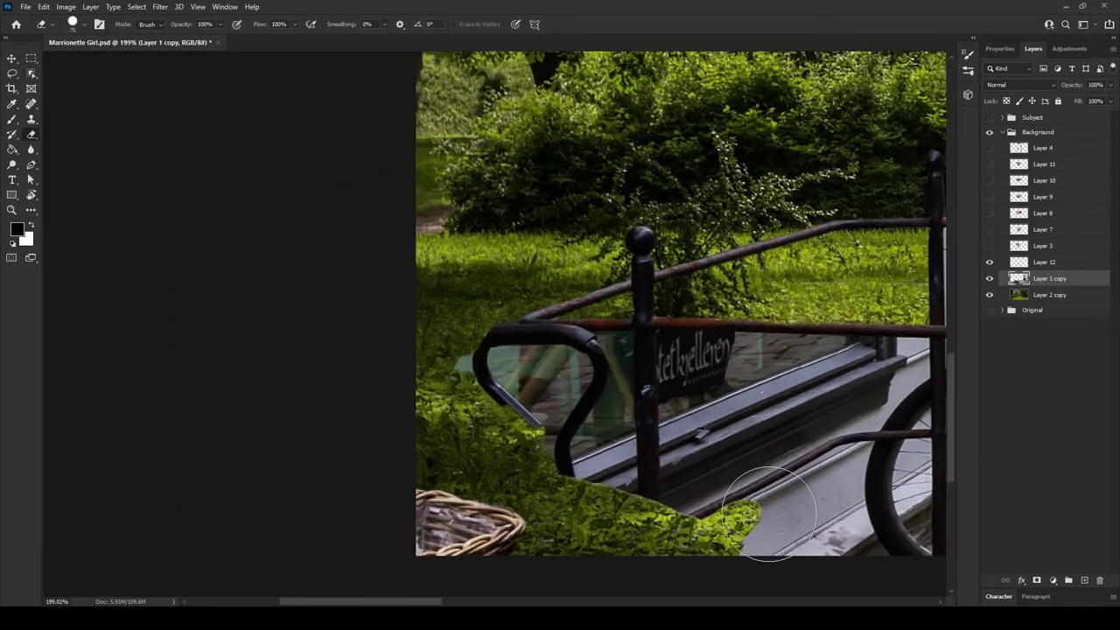
drag(849, 556, 849, 407)
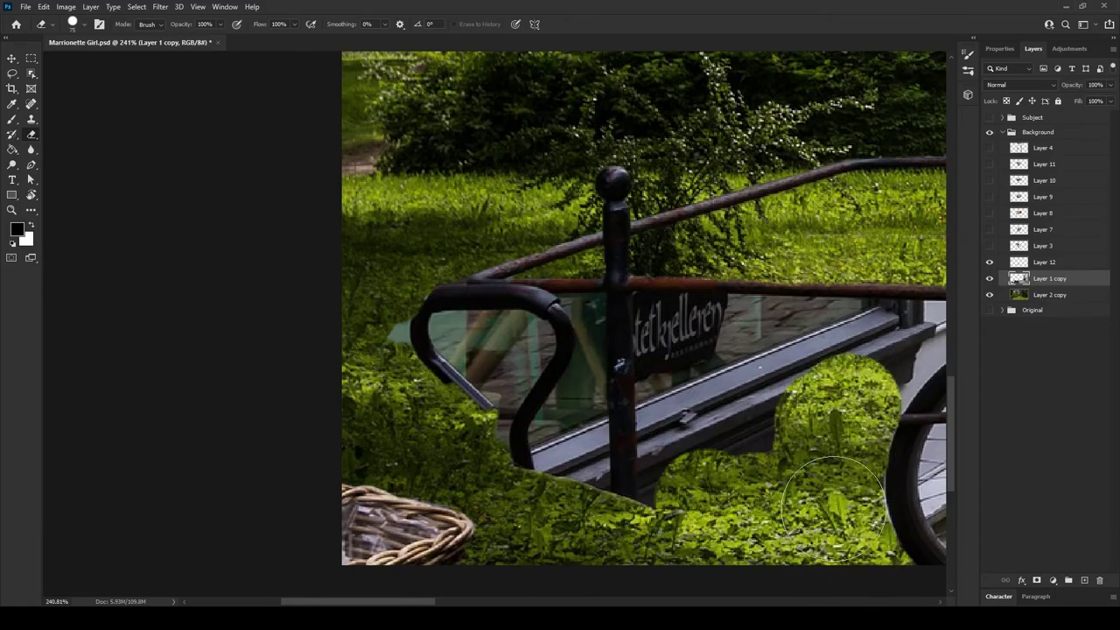
drag(849, 525, 717, 333)
drag(752, 438, 648, 315)
scroll(340, 591, down, 4)
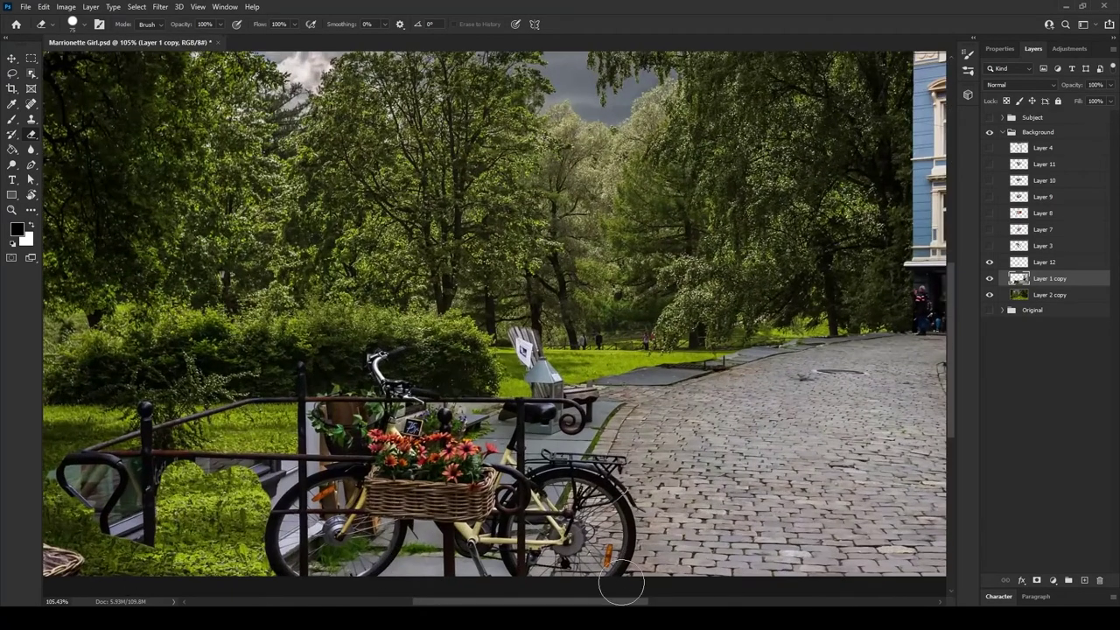
scroll(340, 577, up, 2)
mouse_move(490, 364)
mouse_down()
mouse_move(639, 350)
mouse_move(595, 473)
mouse_up()
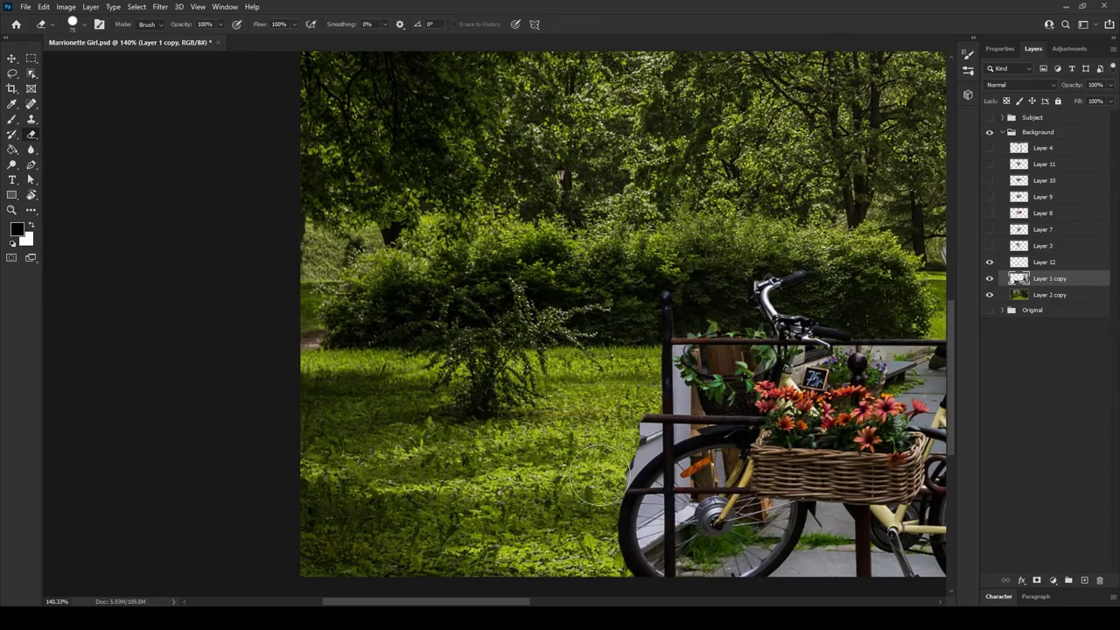
scroll(650, 375, up, 2)
scroll(650, 374, up, 2)
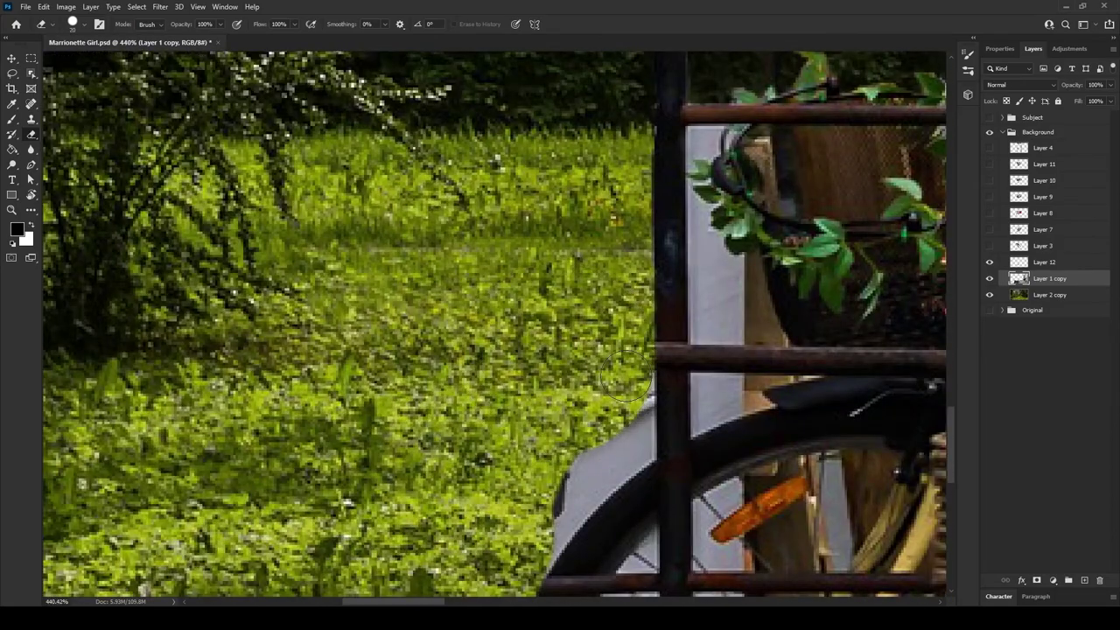
drag(626, 377, 526, 536)
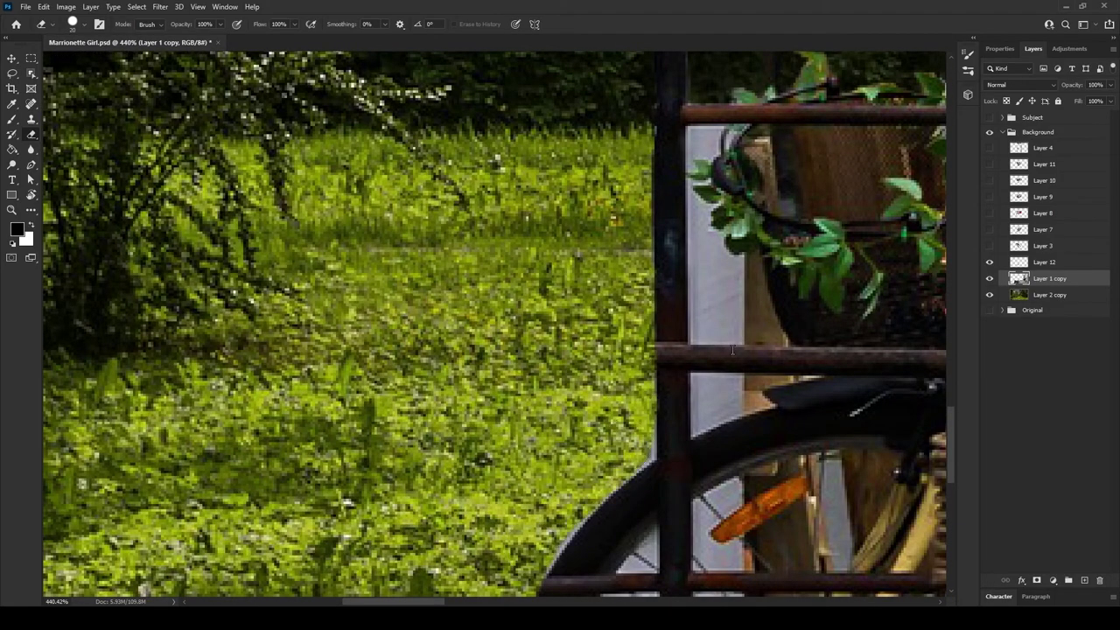
Step: Shrink the eraser and delete the leftover pale area beside the railing post
key(bracketleft)
scroll(652, 412, up, 3)
scroll(625, 482, down, 2)
scroll(422, 485, up, 3)
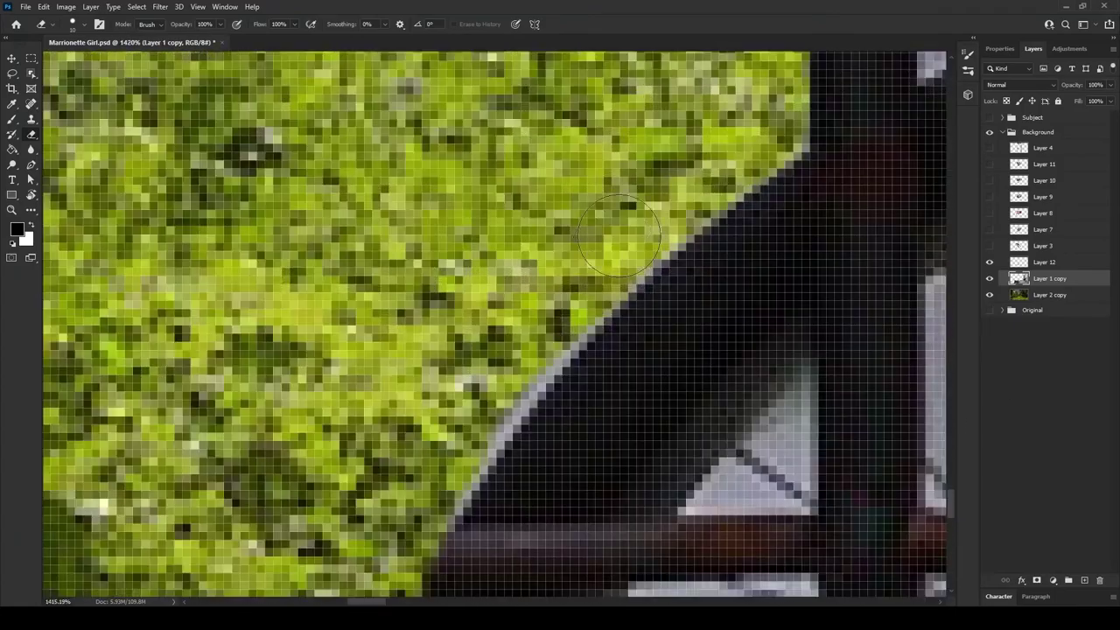
scroll(652, 215, down, 5)
scroll(438, 481, up, 4)
scroll(592, 264, down, 2)
scroll(591, 265, up, 2)
key(w)
scroll(592, 264, up, 1)
drag(549, 267, 563, 319)
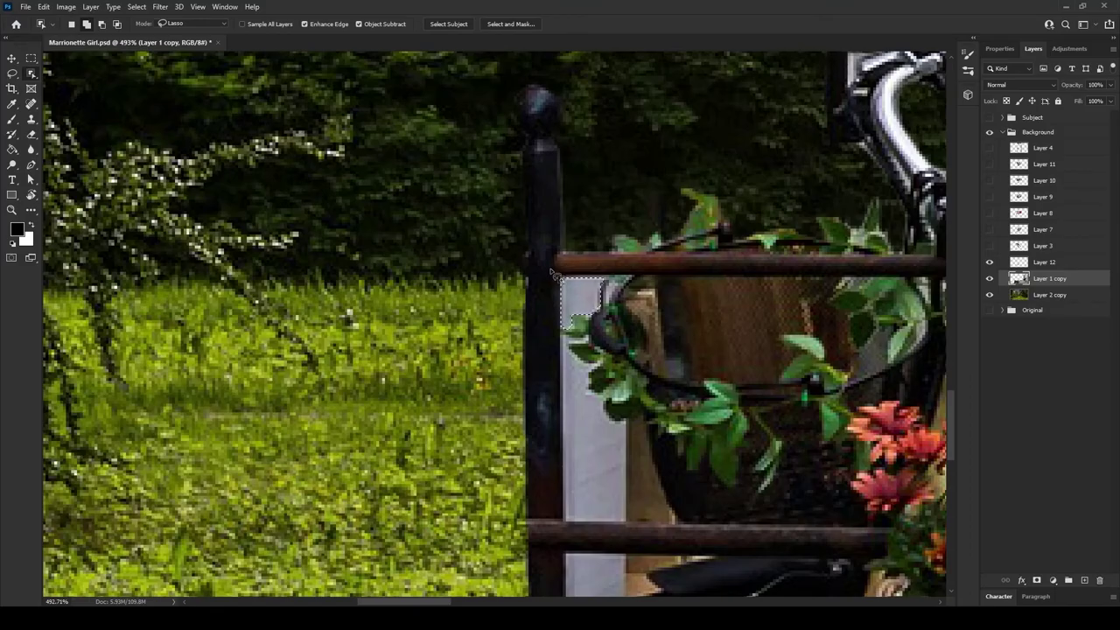
key(e)
key(Delete)
key(ctrl+d)
Step: Clear the white pixels right of the post and along its edge
scroll(592, 302, up, 5)
key(w)
drag(641, 224, 646, 284)
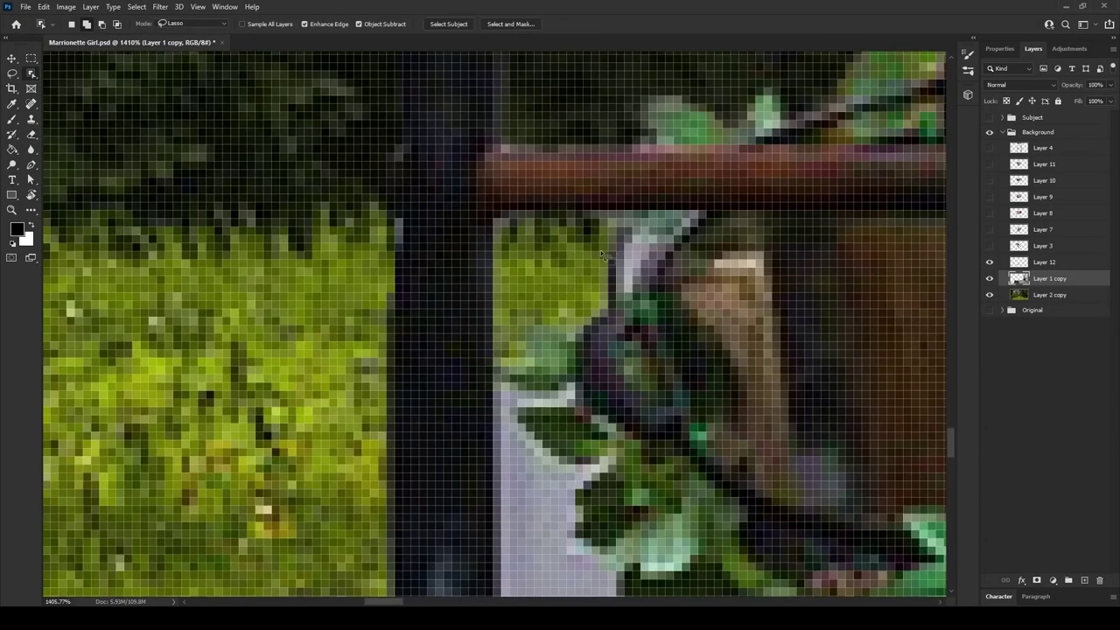
scroll(601, 253, down, 6)
scroll(502, 315, up, 2)
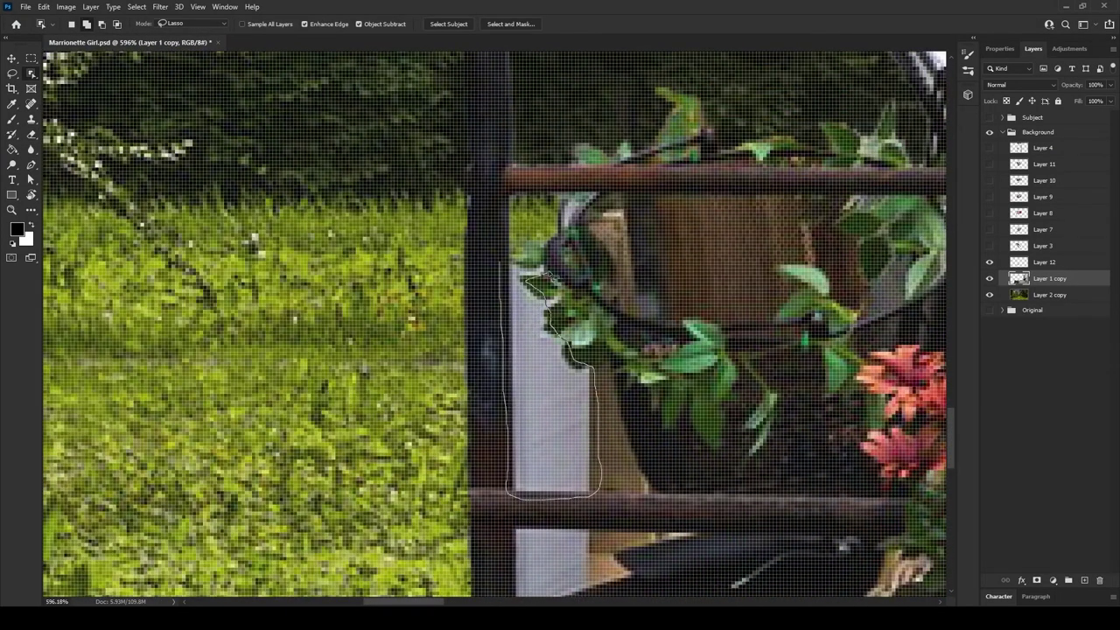
key(e)
drag(543, 262, 560, 490)
scroll(527, 263, up, 5)
scroll(586, 227, up, 2)
drag(585, 226, 509, 224)
Step: Remove the pale sliver below the plant pot and the pale patch above the bike wheel
scroll(689, 382, down, 5)
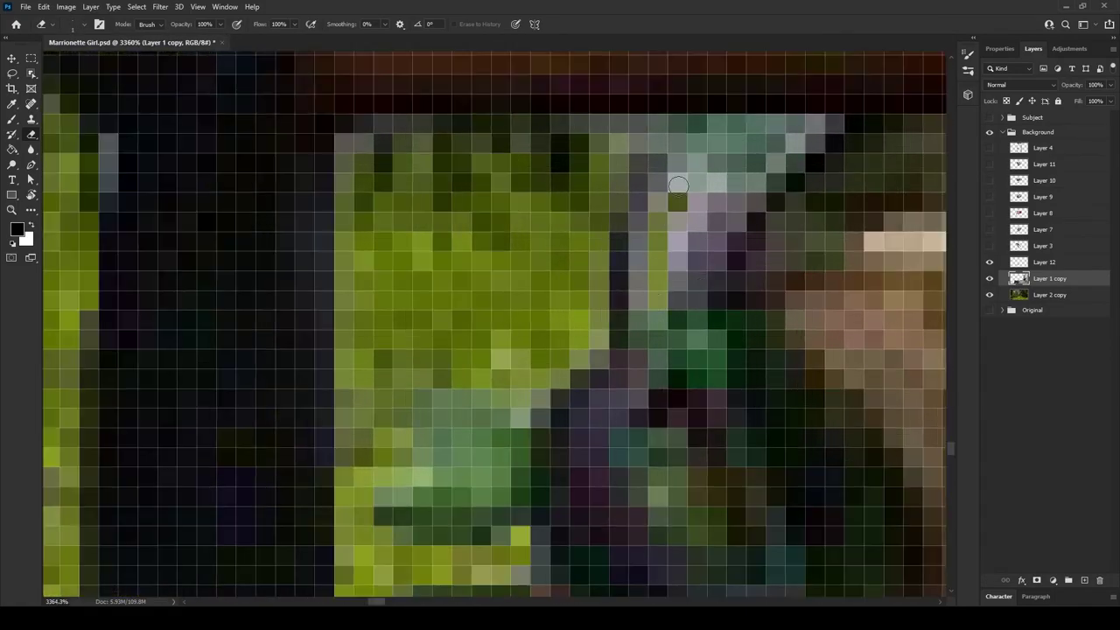
scroll(690, 382, down, 4)
scroll(690, 382, down, 2)
scroll(690, 382, down, 1)
scroll(764, 410, up, 3)
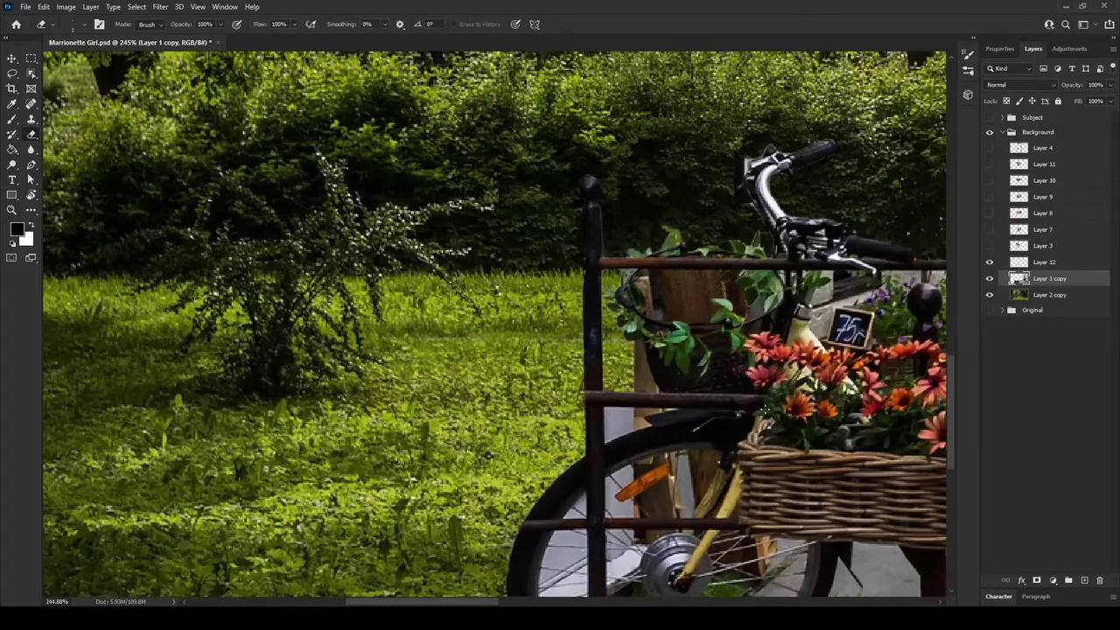
scroll(636, 381, up, 3)
scroll(613, 280, up, 1)
key(w)
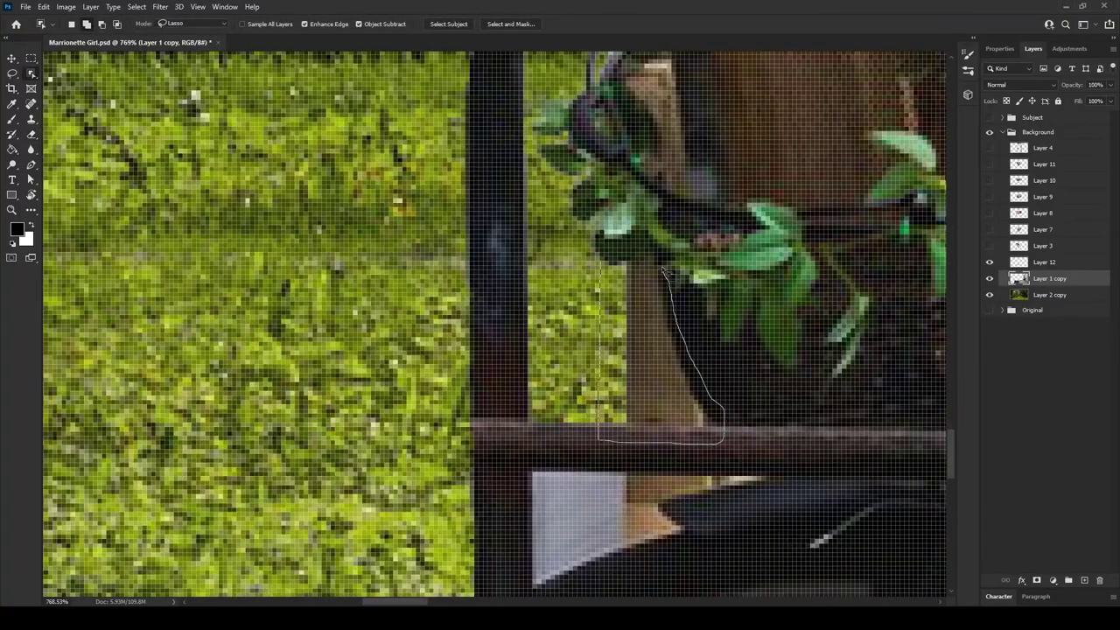
key(e)
drag(648, 289, 645, 437)
scroll(678, 329, up, 2)
key(w)
scroll(613, 350, down, 5)
scroll(560, 394, up, 2)
drag(543, 381, 575, 457)
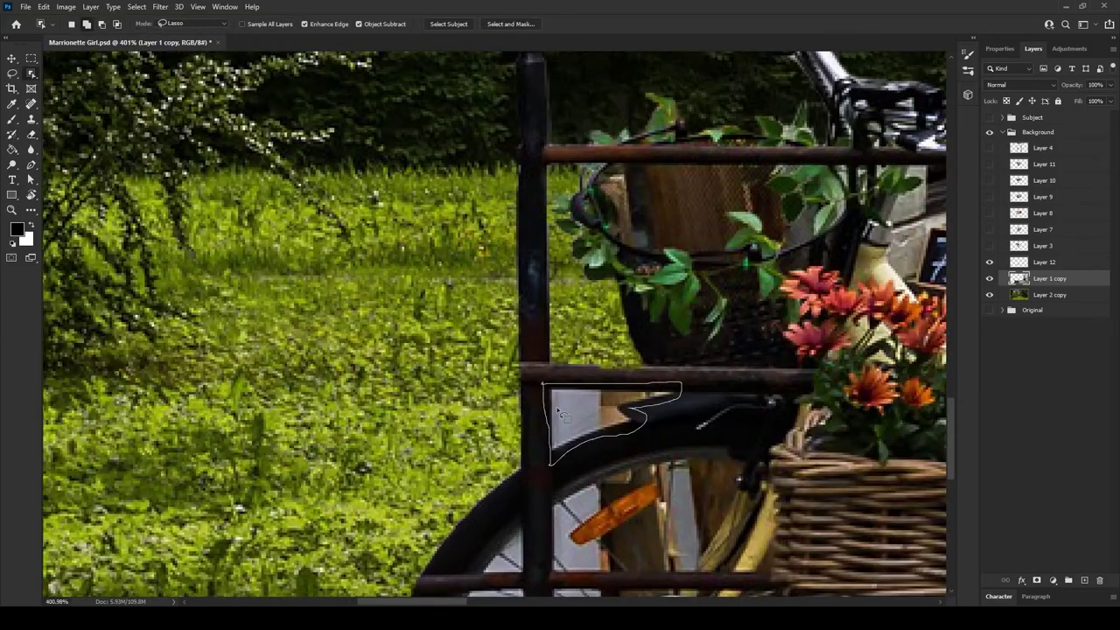
key(e)
drag(565, 412, 635, 416)
Step: Fit the whole image in the window and preview one of the bench layers
scroll(601, 407, up, 3)
scroll(601, 407, up, 2)
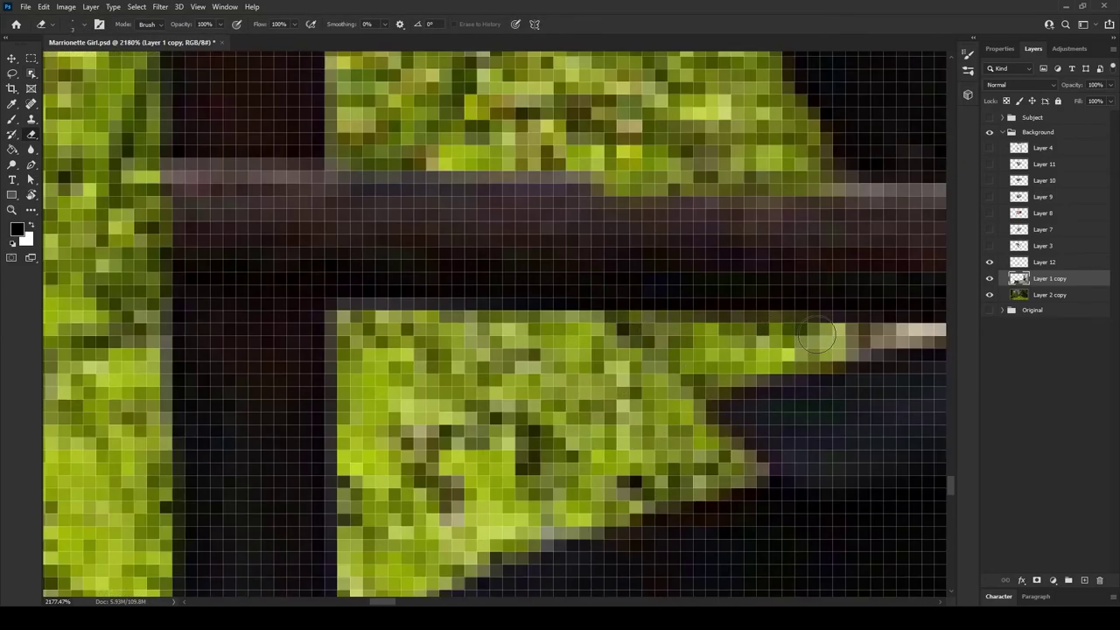
scroll(787, 451, right, 5)
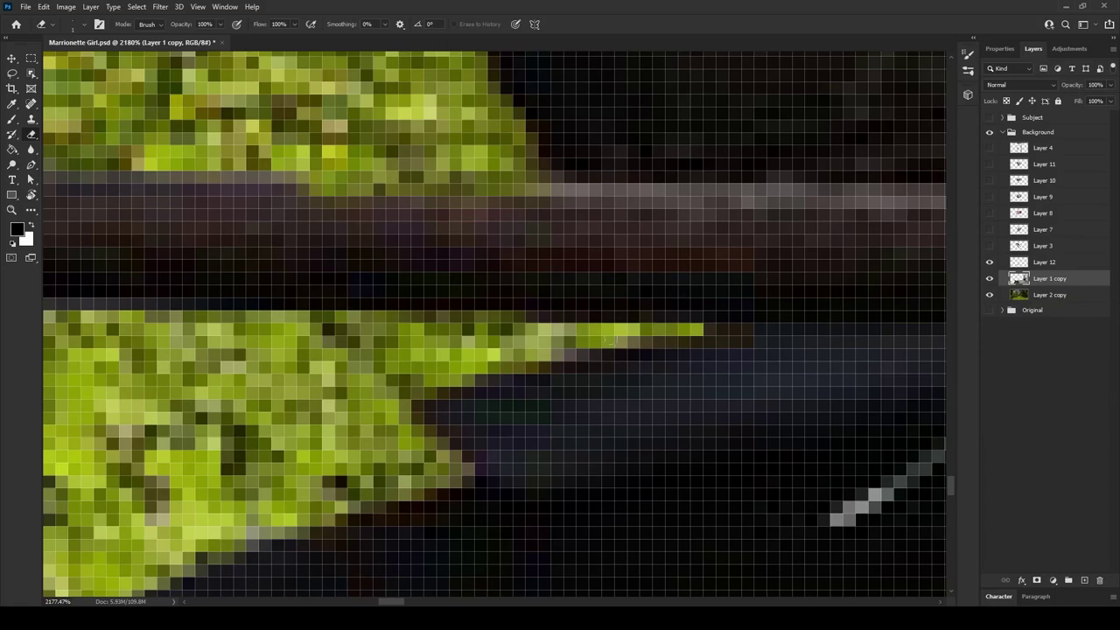
key(ctrl+0)
click(990, 246)
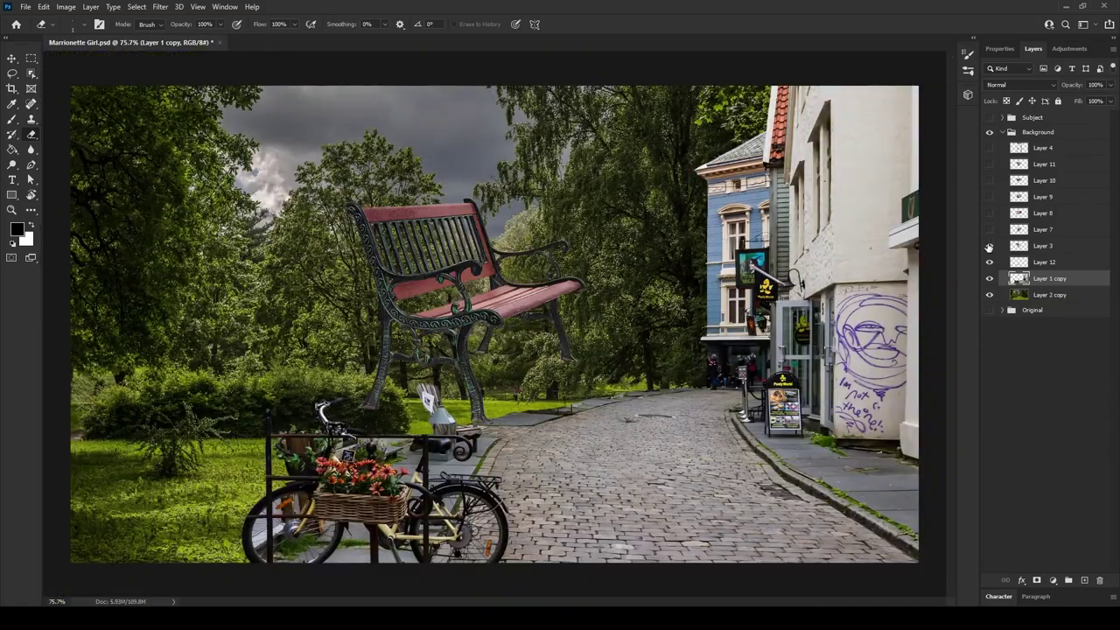
Step: Show the red bench layer and scale it to about 21% beside the path
click(990, 229)
click(989, 180)
click(990, 181)
click(1044, 180)
key(ctrl+t)
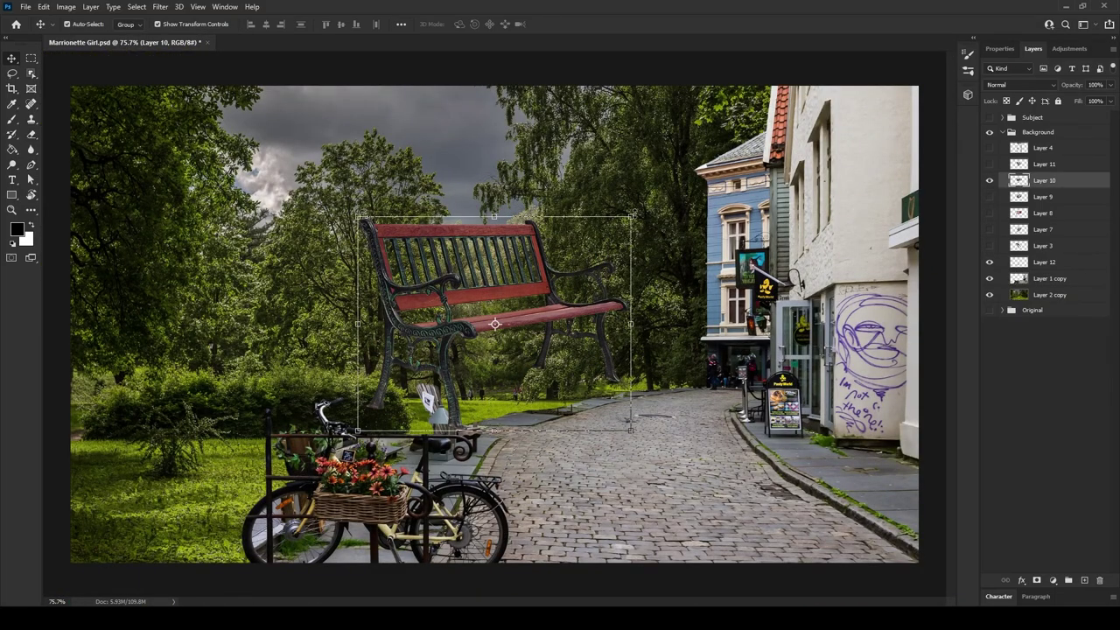
drag(632, 218, 541, 397)
scroll(501, 406, up, 5)
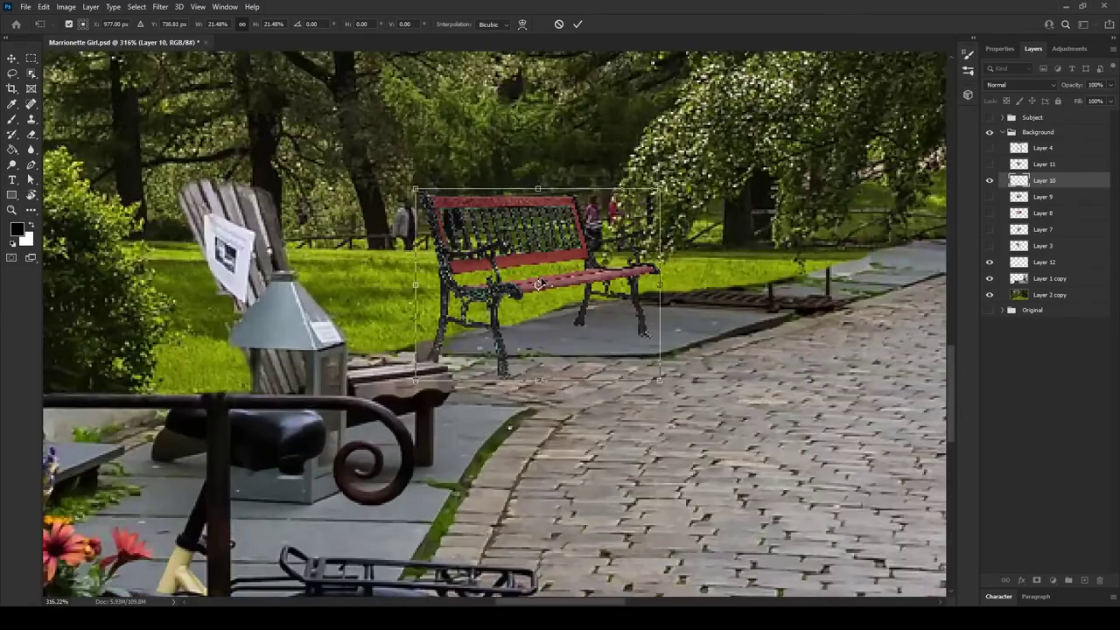
key(Return)
Step: Move the bench layer below Layer 3 and add a new empty layer above it
scroll(363, 282, down, 5)
key(ctrl+bracketleft)
key(ctrl+bracketleft)
key(ctrl+bracketleft)
key(ctrl+shift+alt+n)
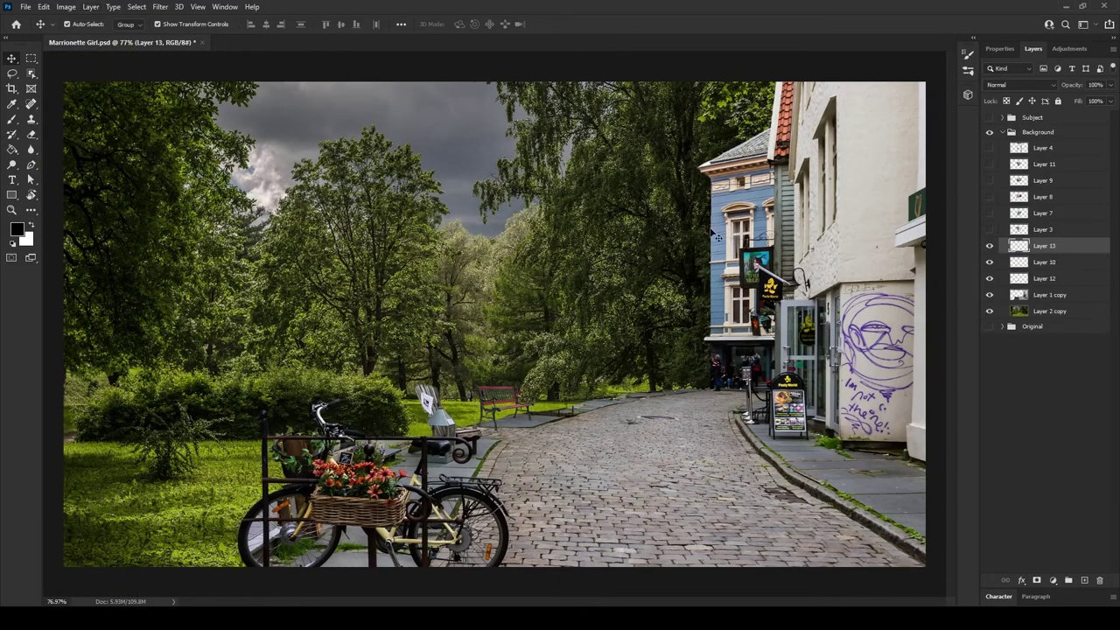
key(b)
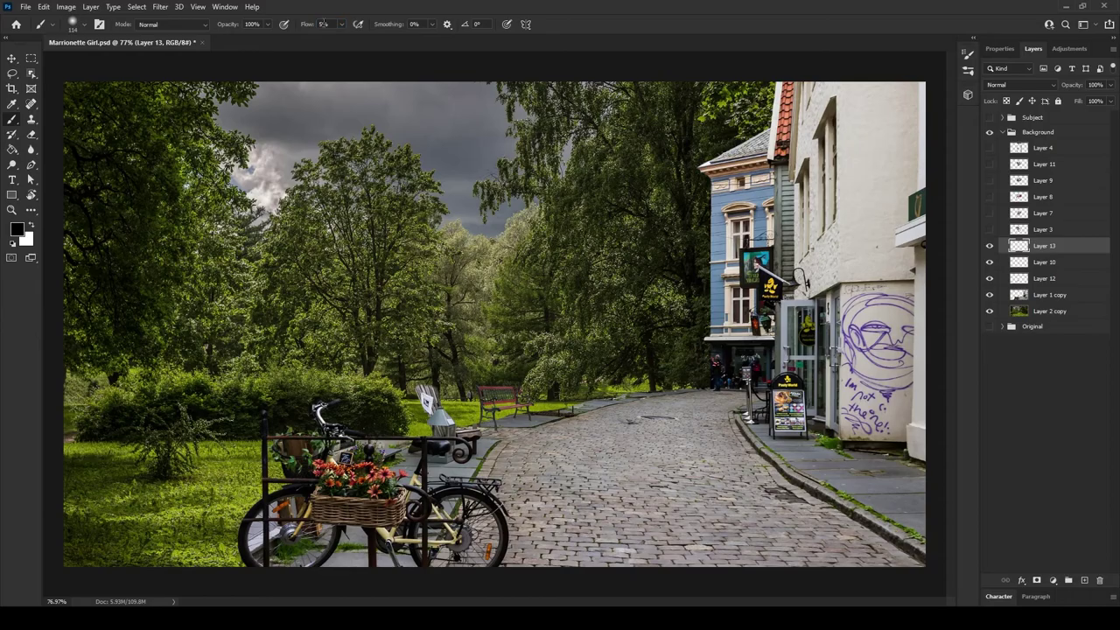
Step: Paint subtle black shading over the sidewalk and curb at 10% brush flow
scroll(517, 405, up, 3)
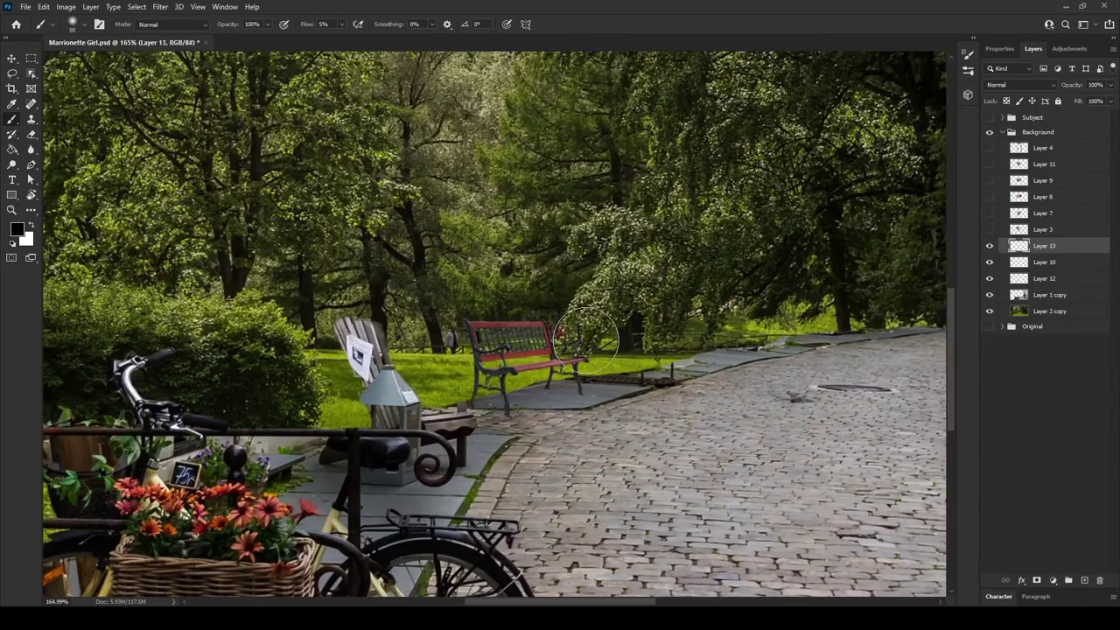
scroll(490, 455, down, 3)
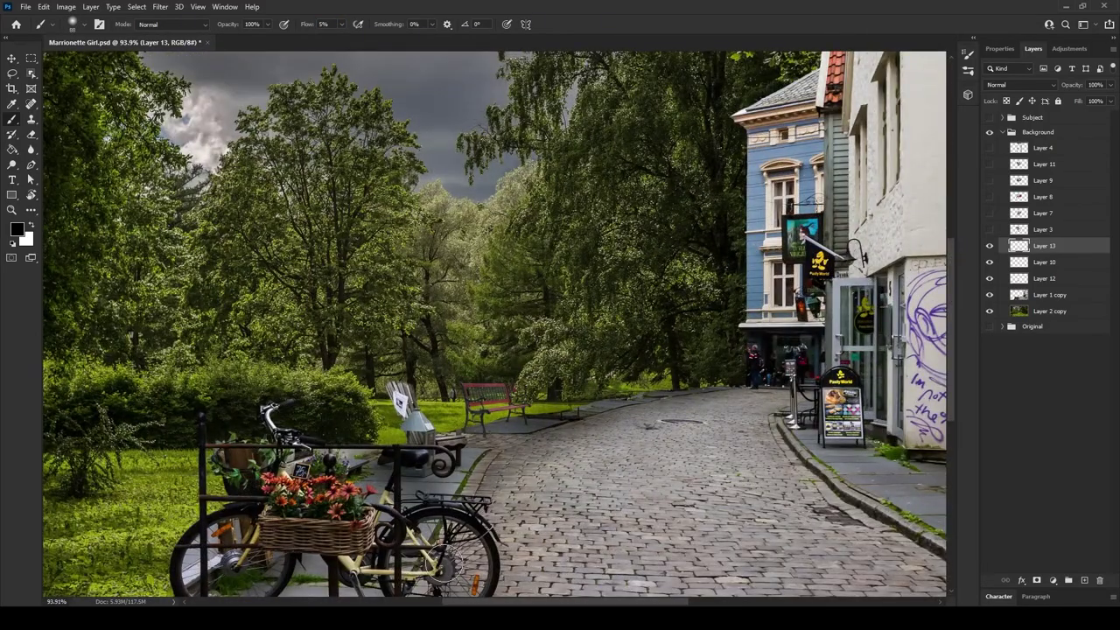
scroll(914, 551, down, 2)
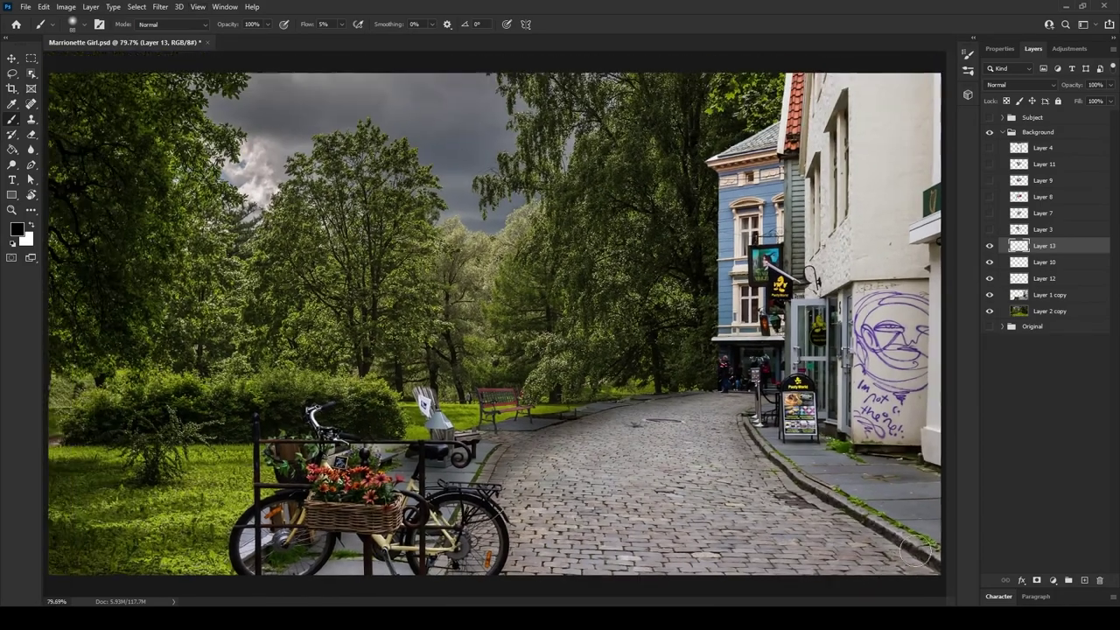
mouse_move(915, 552)
mouse_down()
mouse_move(788, 404)
mouse_move(805, 462)
mouse_up()
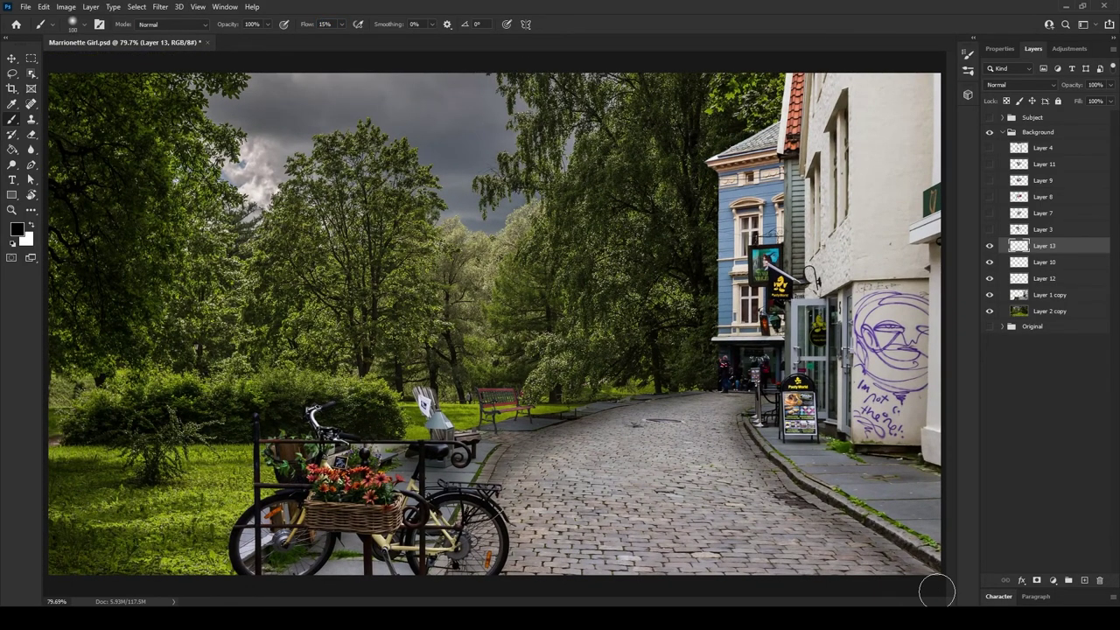
key(shift+1)
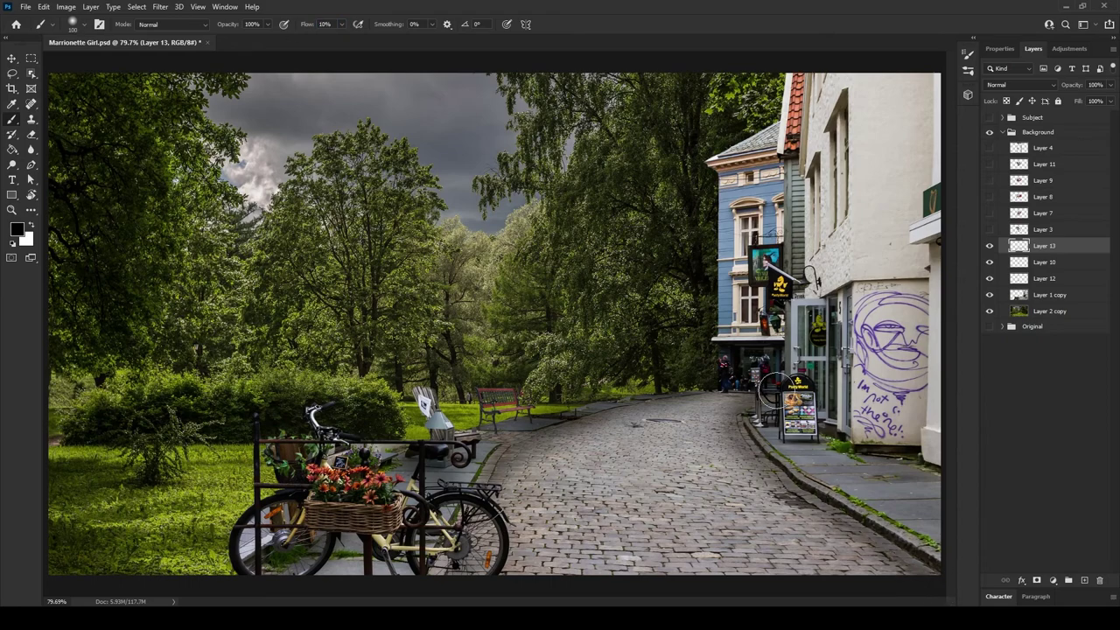
key(e)
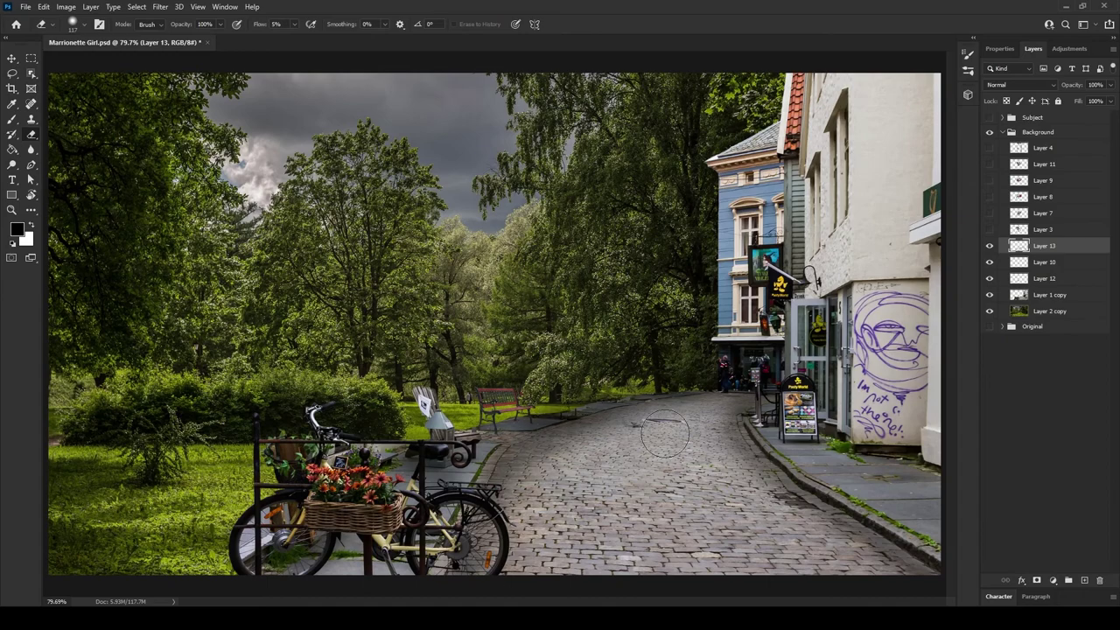
key(b)
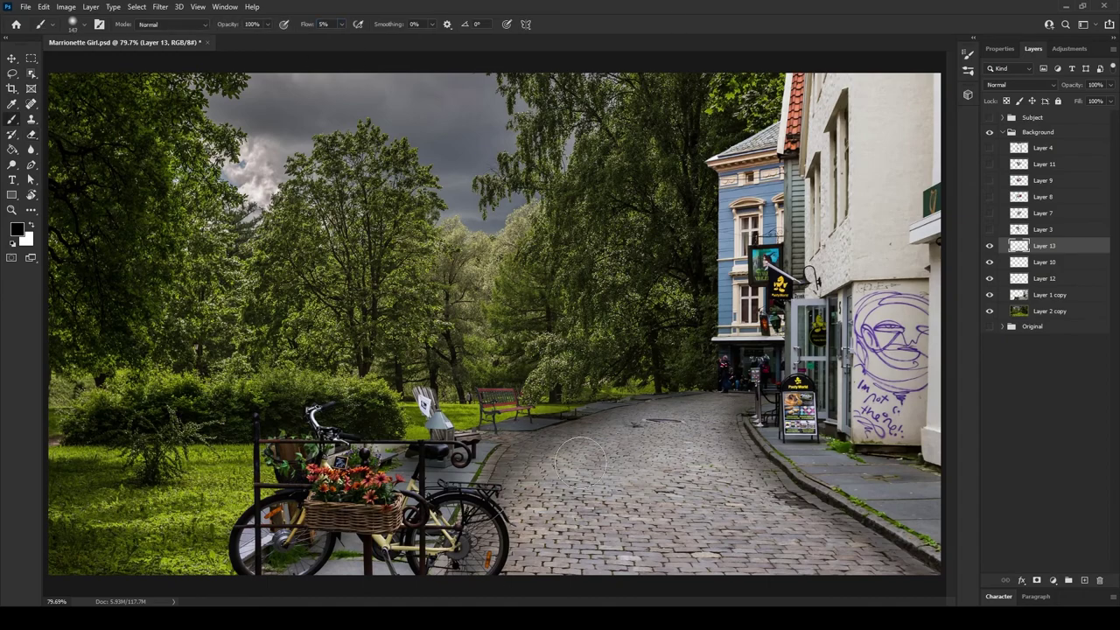
key(e)
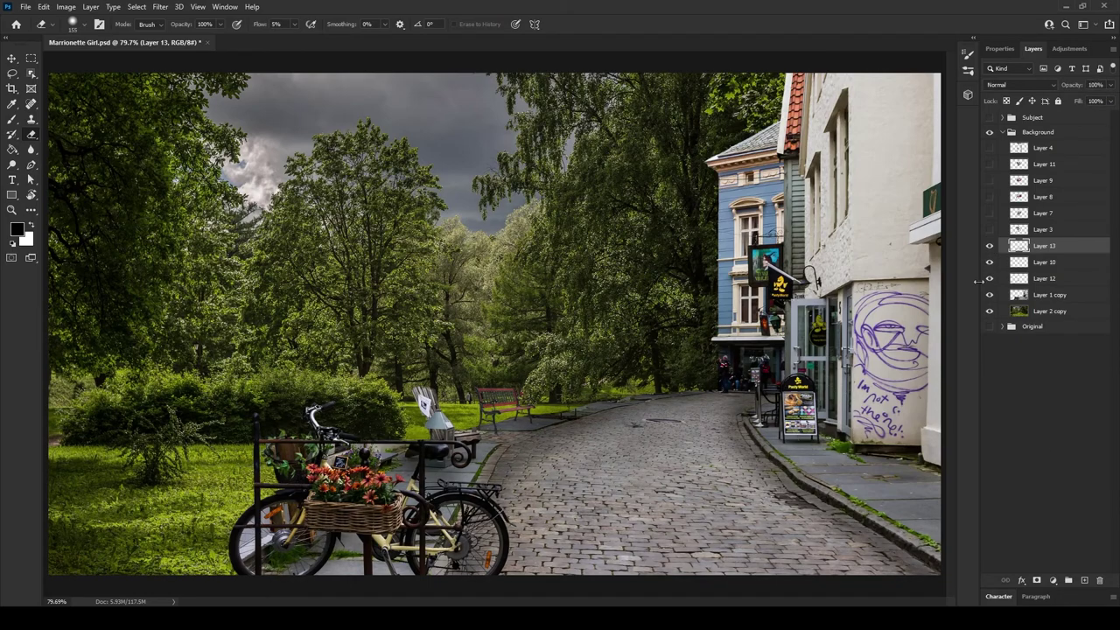
key(b)
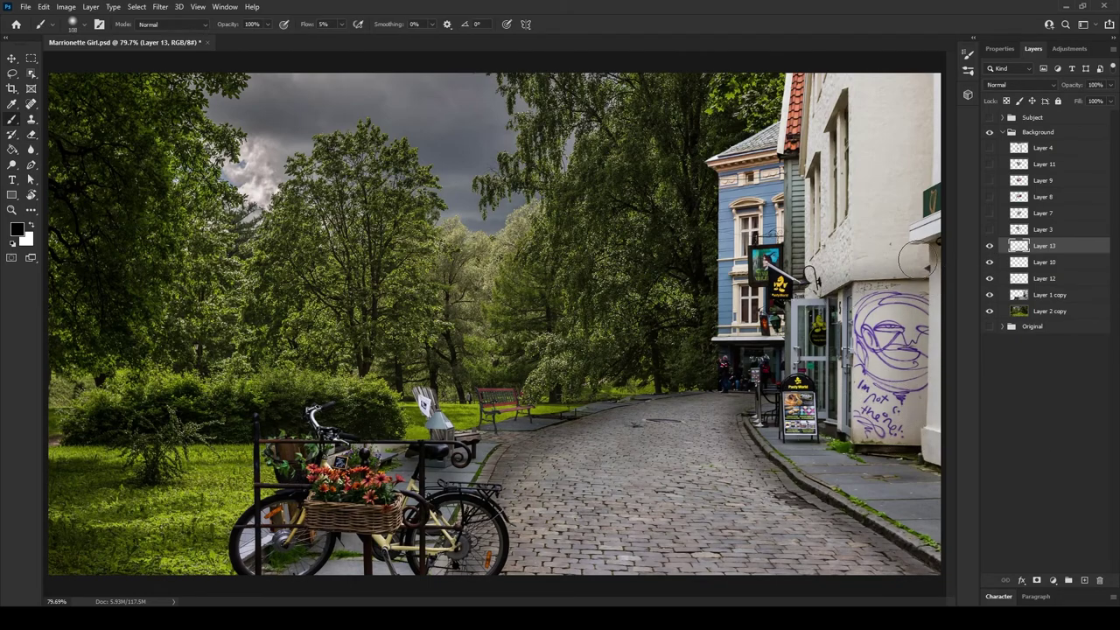
drag(919, 219, 907, 259)
key(ctrl+z)
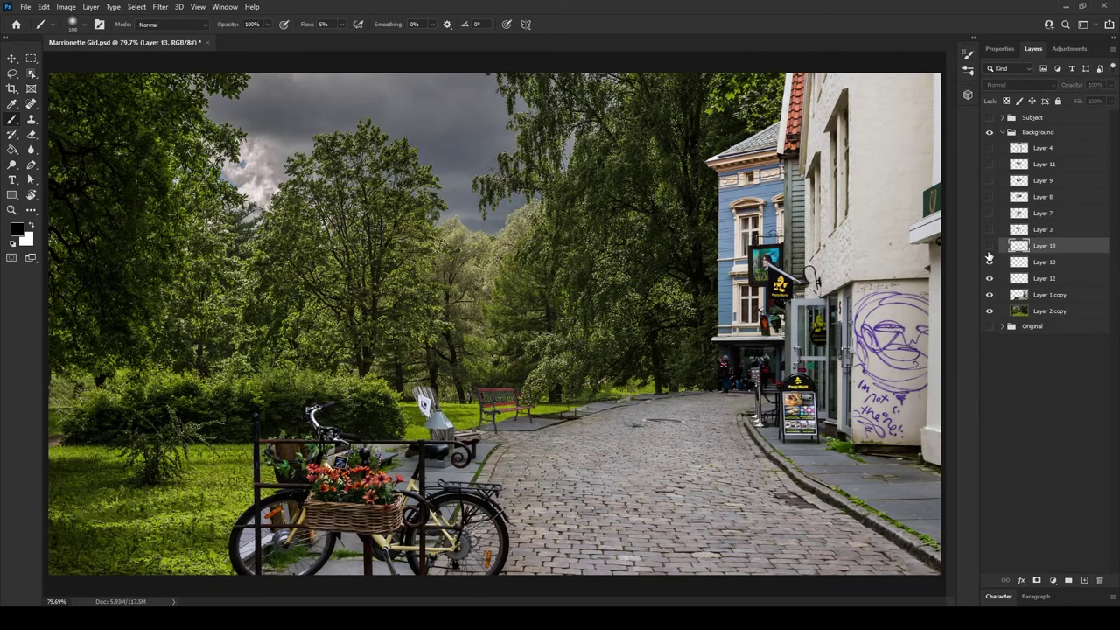
Step: Toggle Layer 13 to compare the image, then create a new empty layer
key(e)
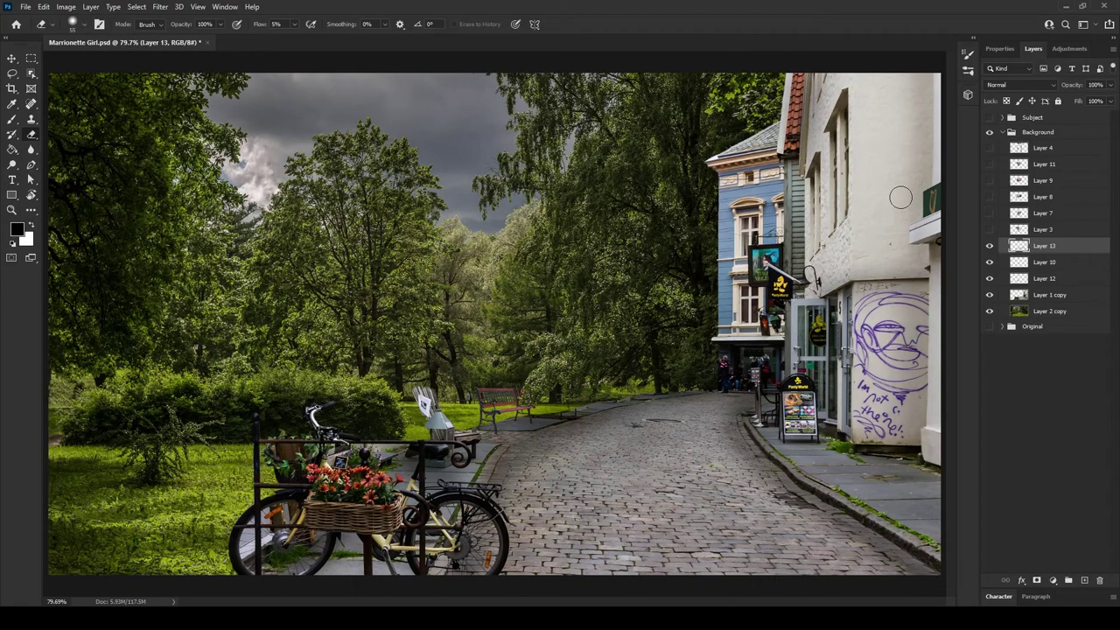
click(990, 249)
click(989, 249)
alt+click(990, 249)
key(ctrl+shift+alt+n)
key(b)
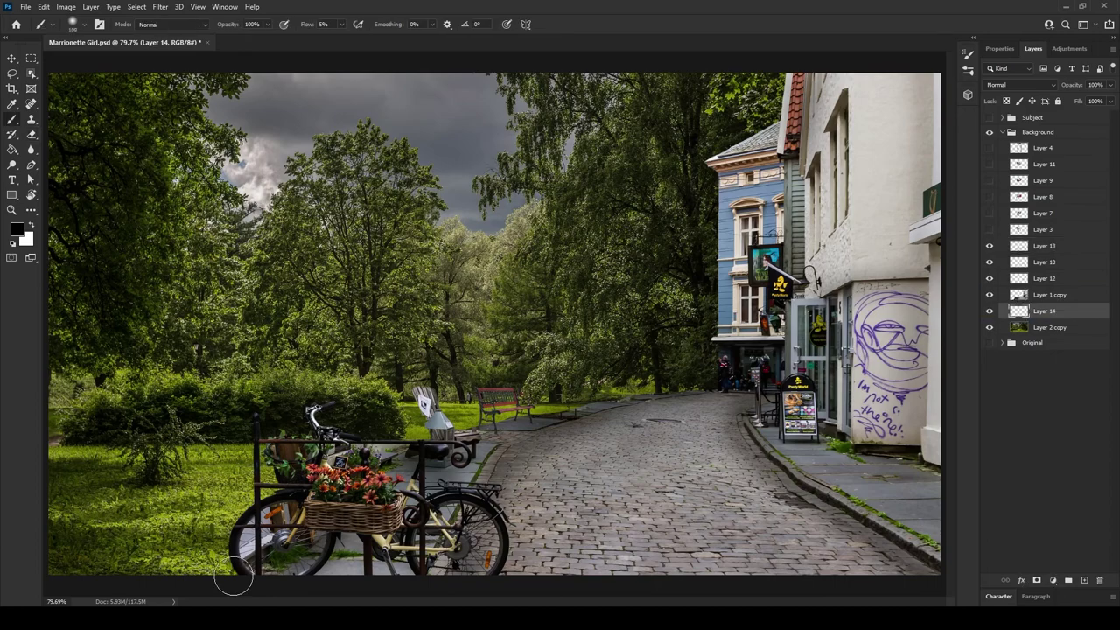
Step: Darken the left grass, bushes, and the path around the bench with black paint
mouse_move(229, 522)
mouse_down()
mouse_move(65, 538)
mouse_move(295, 449)
mouse_move(262, 494)
mouse_up()
drag(536, 415, 697, 392)
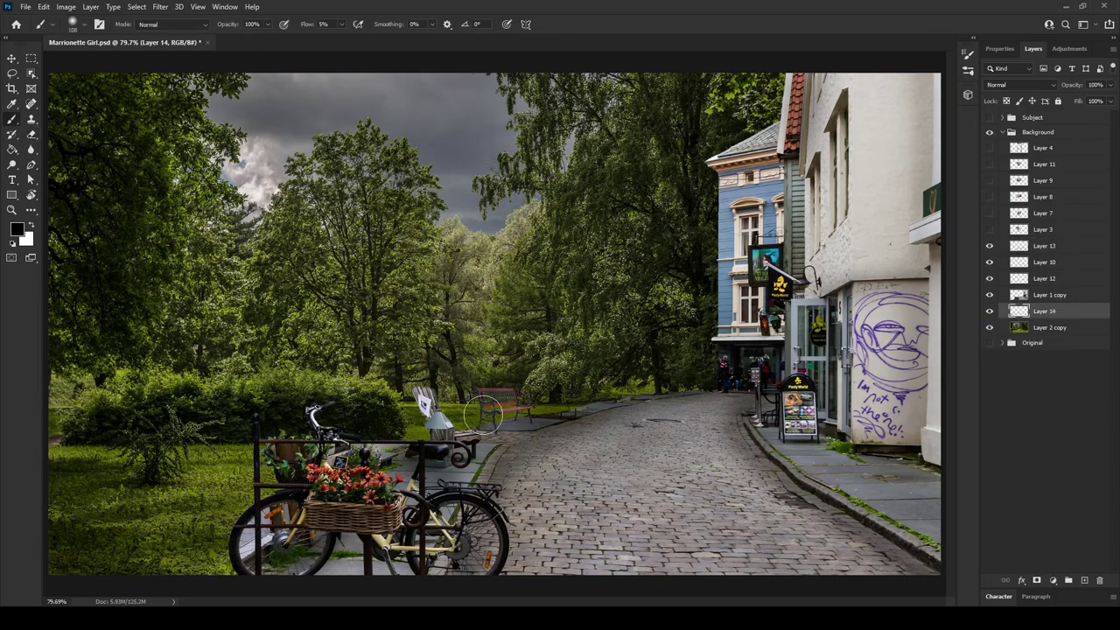
mouse_move(483, 412)
mouse_down()
mouse_move(44, 455)
mouse_move(438, 431)
mouse_up()
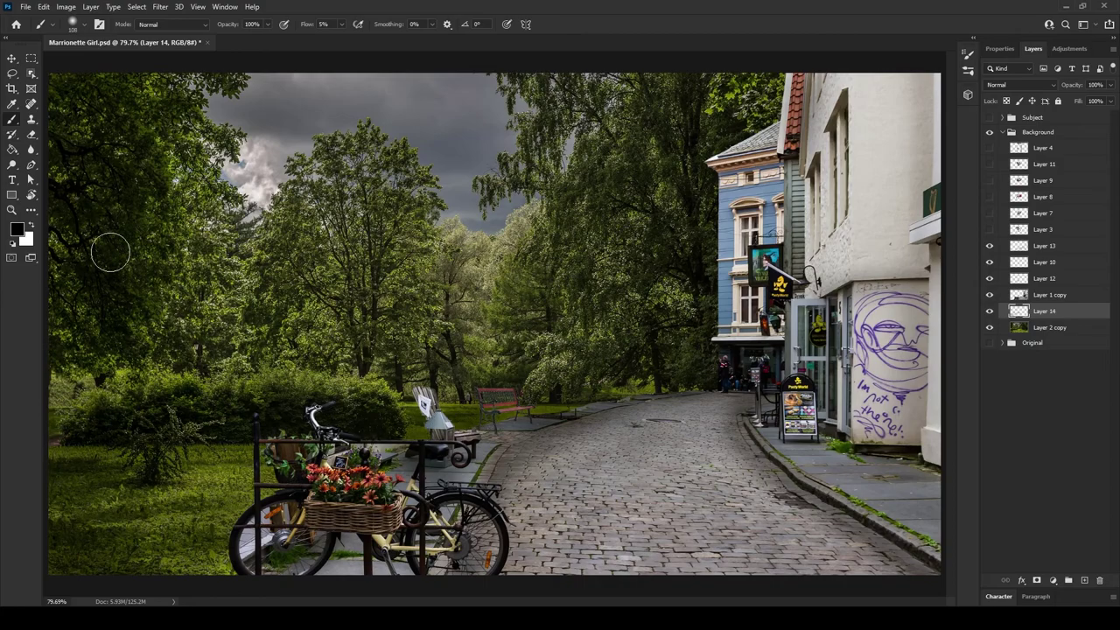
click(989, 311)
click(1018, 246)
Step: Add a black-and-white adjustment and a Levels adjustment with output white 246
key(ctrl+alt+shift+b)
click(1032, 49)
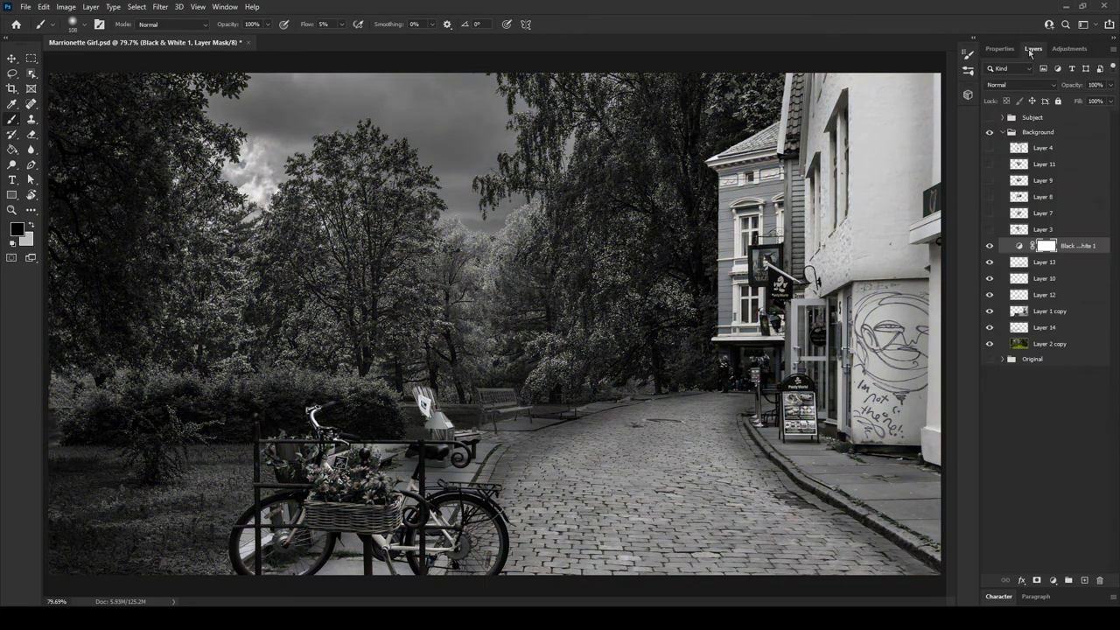
click(1053, 580)
click(1060, 438)
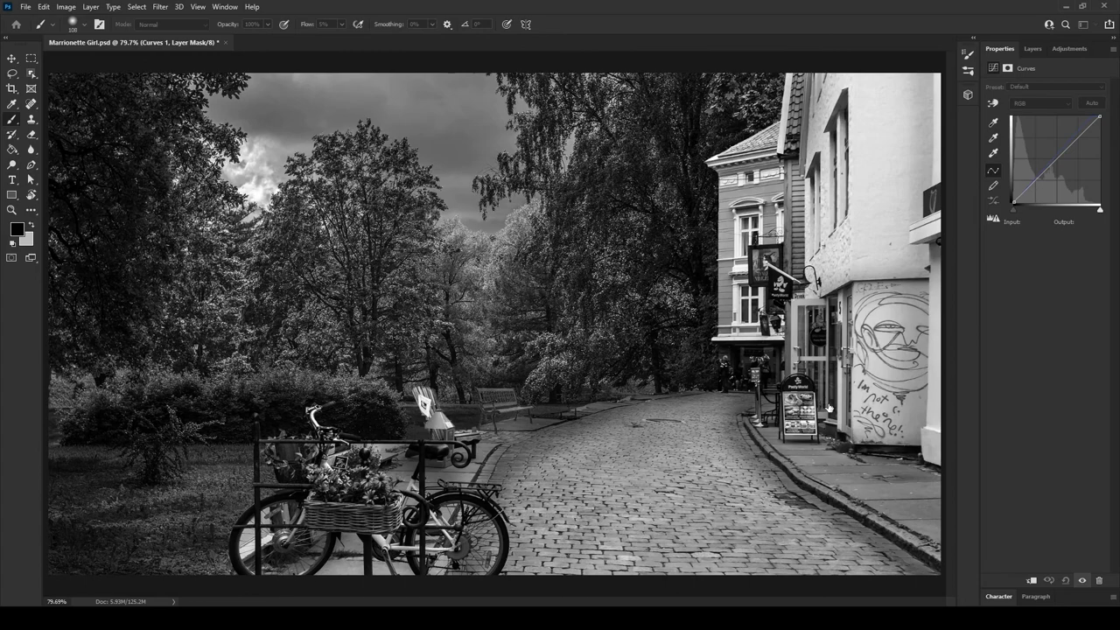
click(1035, 49)
drag(1103, 206, 1101, 206)
Step: Hide the black-and-white layer, compare Levels, and stamp the visible layers into a new layer
click(1033, 49)
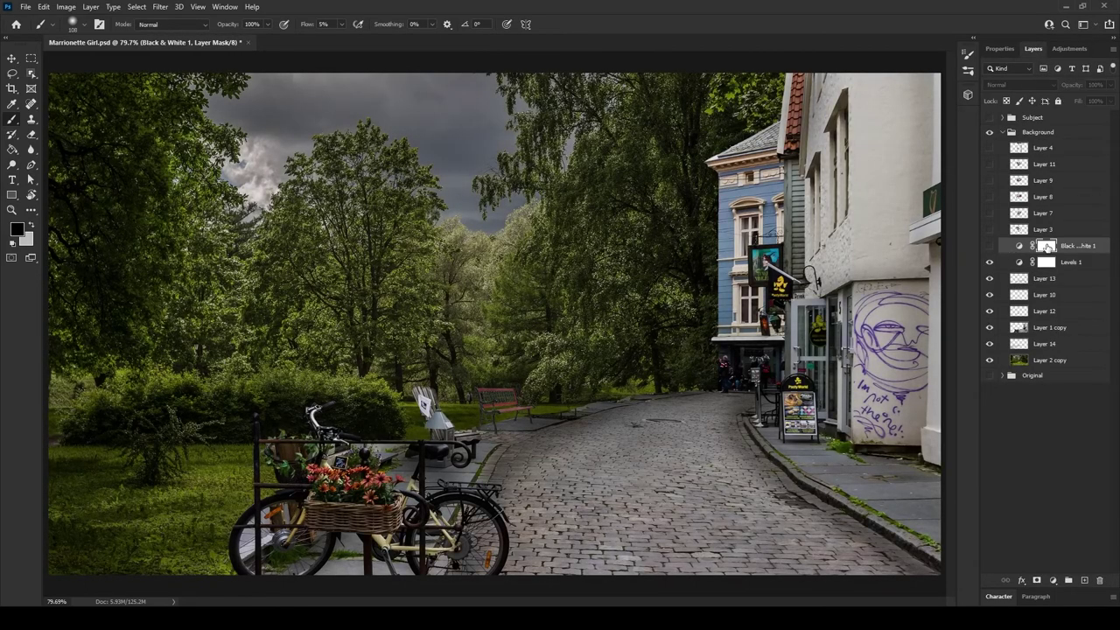
click(995, 248)
click(994, 248)
key(ctrl+shift+alt+e)
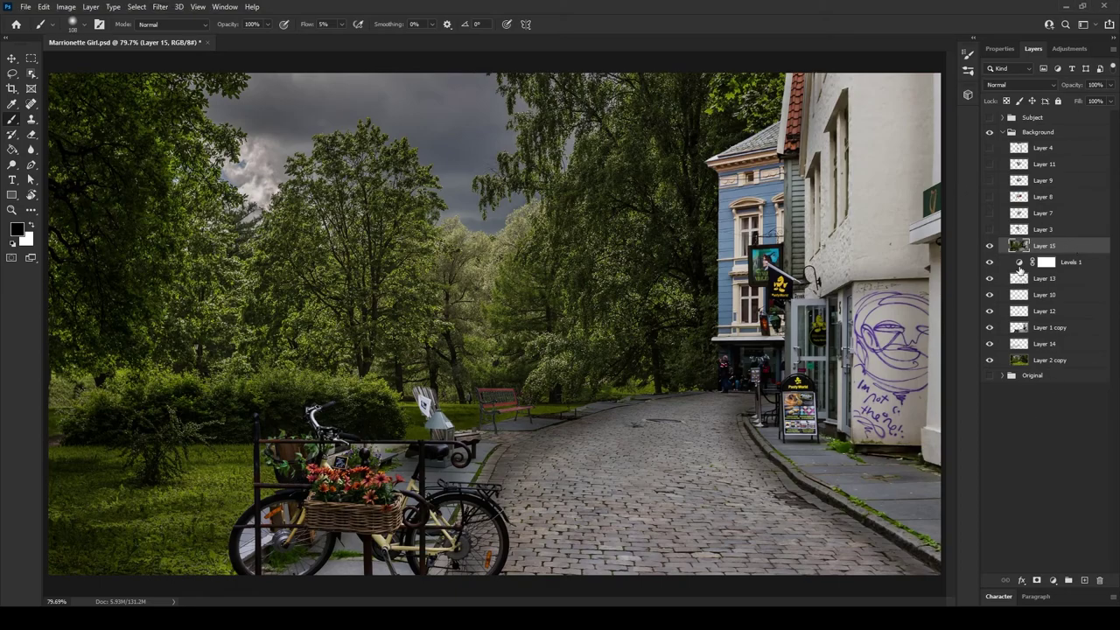
click(1053, 580)
click(999, 278)
Step: Apply the NightFromDay.CUBE lookup and tune its blue cast with eyedropper samples
click(1068, 89)
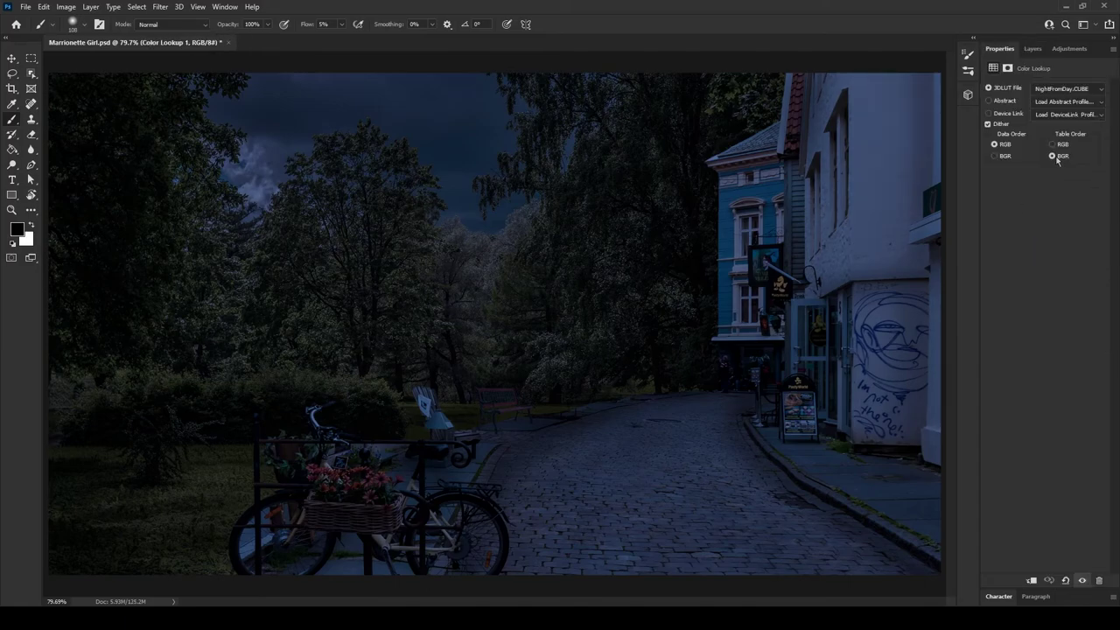
drag(1110, 85, 1111, 102)
key(ctrl+z)
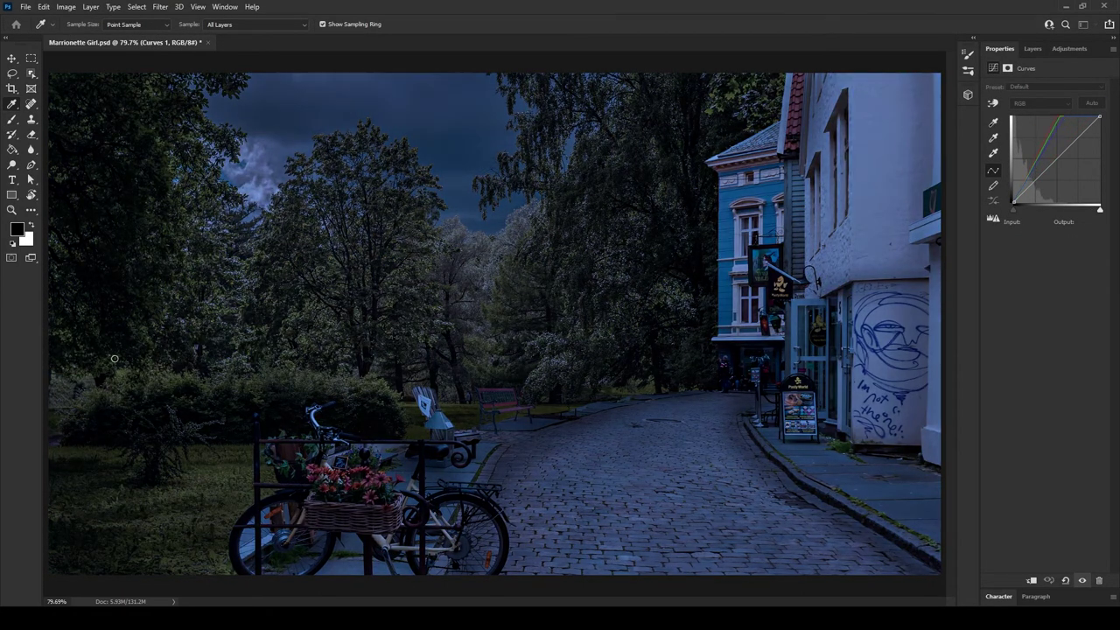
click(117, 357)
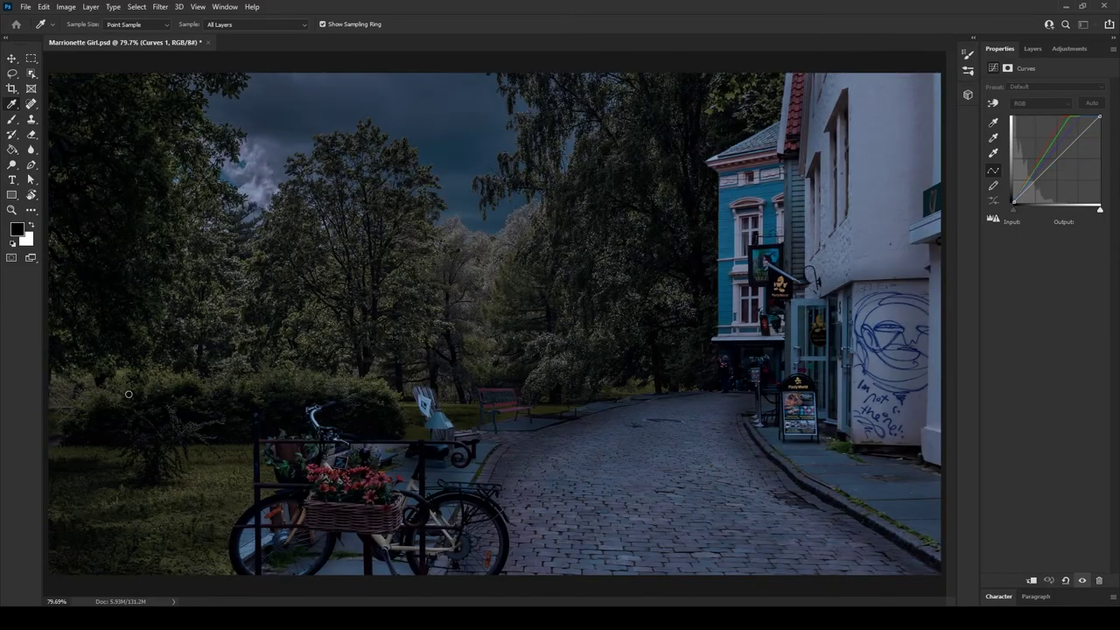
click(140, 415)
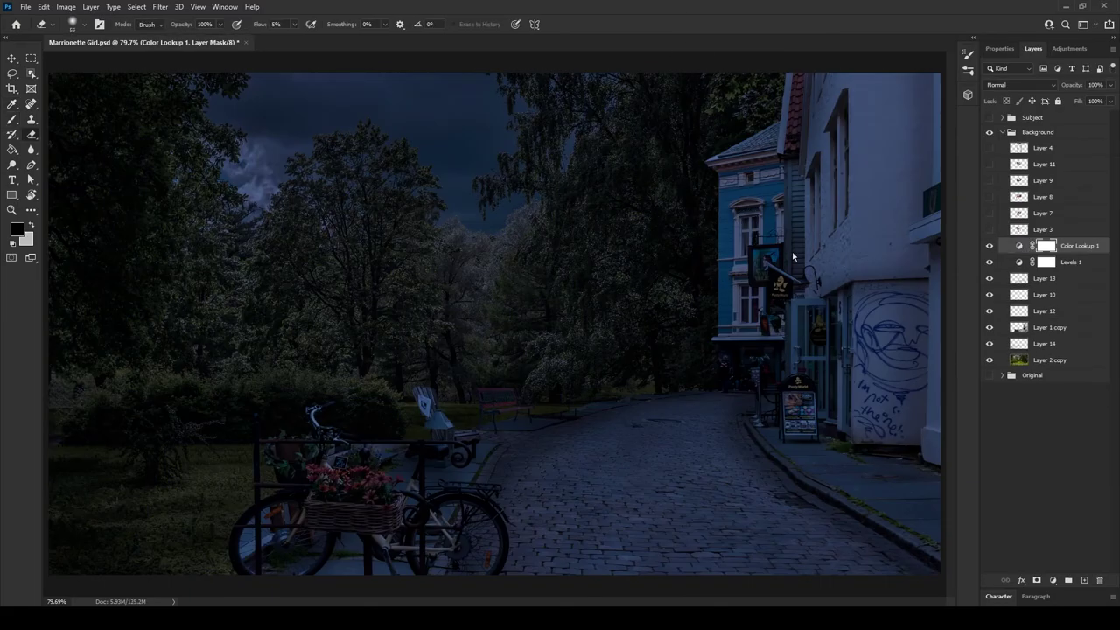
Step: Erase the night look over the blue building's window panes so they glow
scroll(746, 220, up, 3)
scroll(762, 220, up, 3)
scroll(853, 301, up, 2)
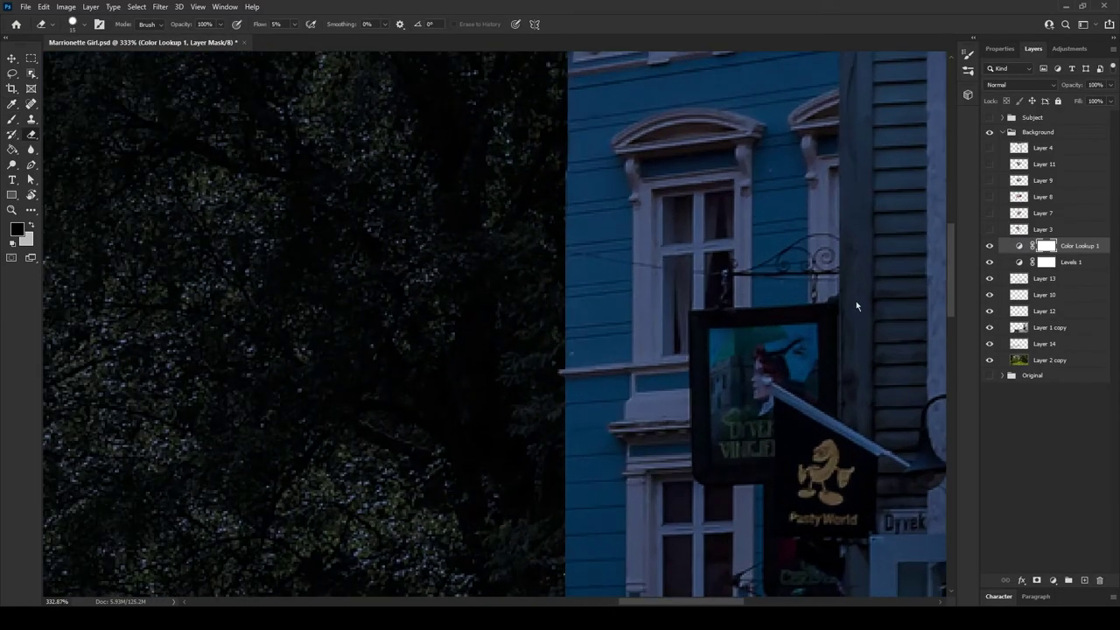
scroll(733, 239, down, 1)
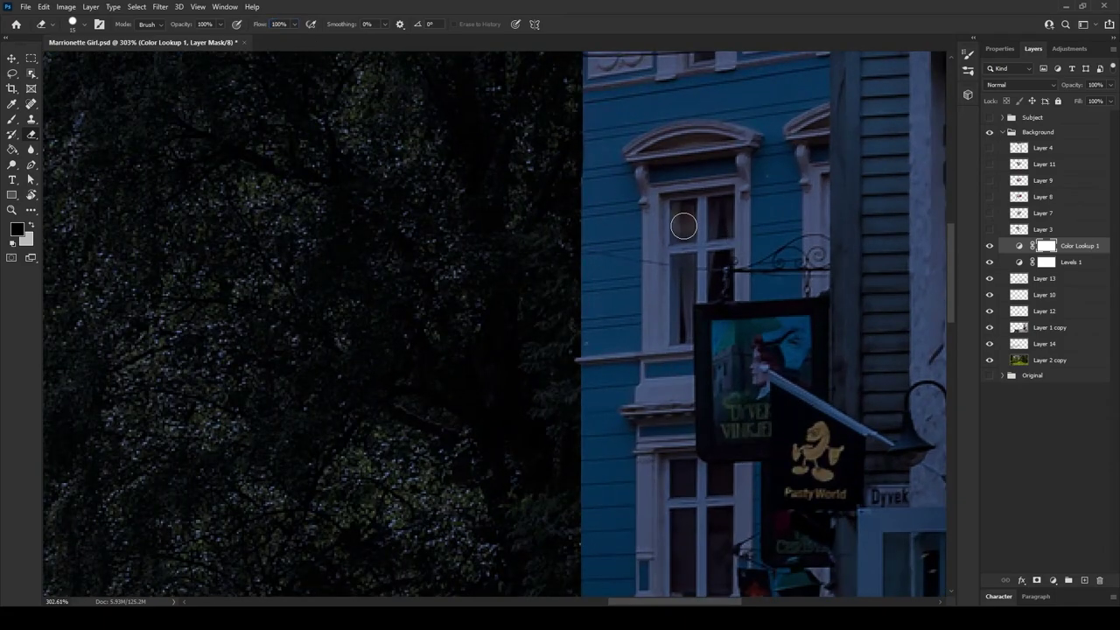
scroll(743, 230, down, 2)
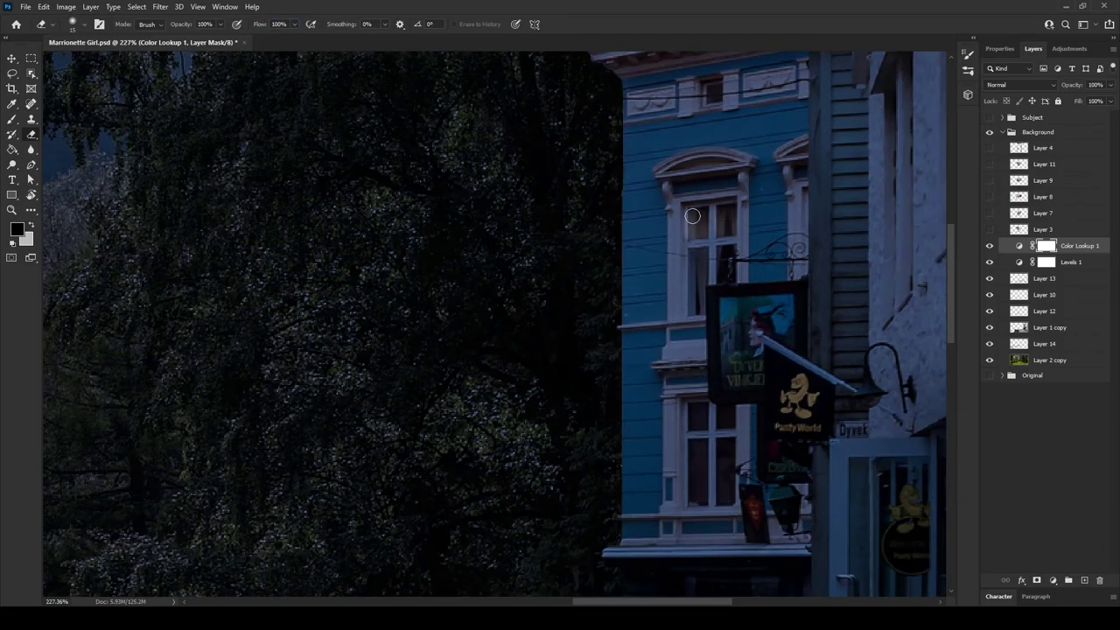
drag(701, 255, 698, 304)
scroll(725, 275, down, 1)
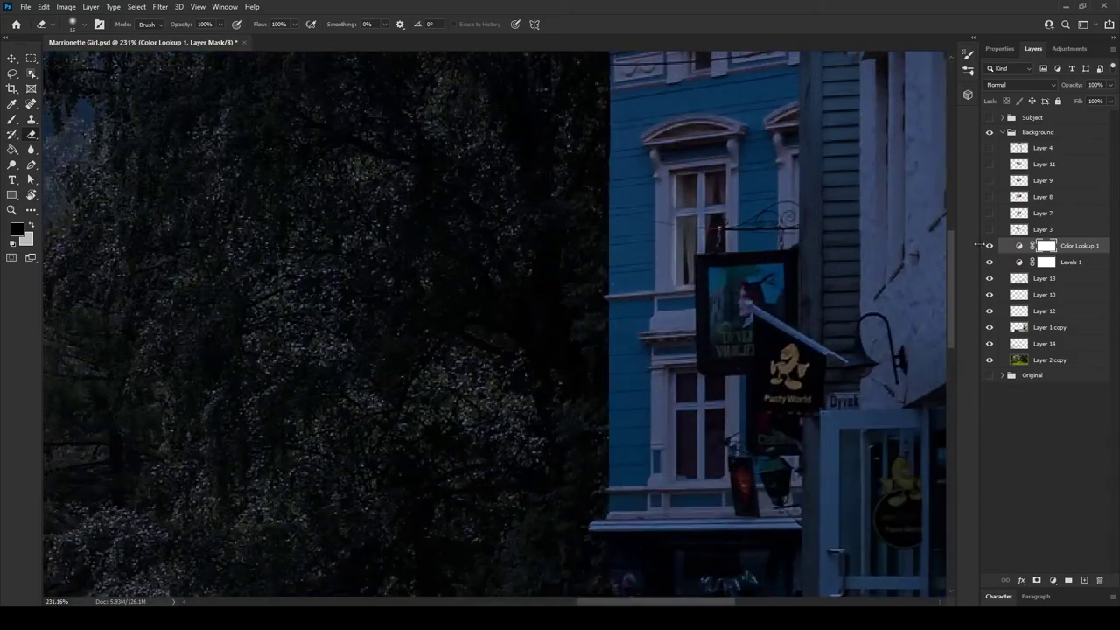
drag(679, 234, 703, 176)
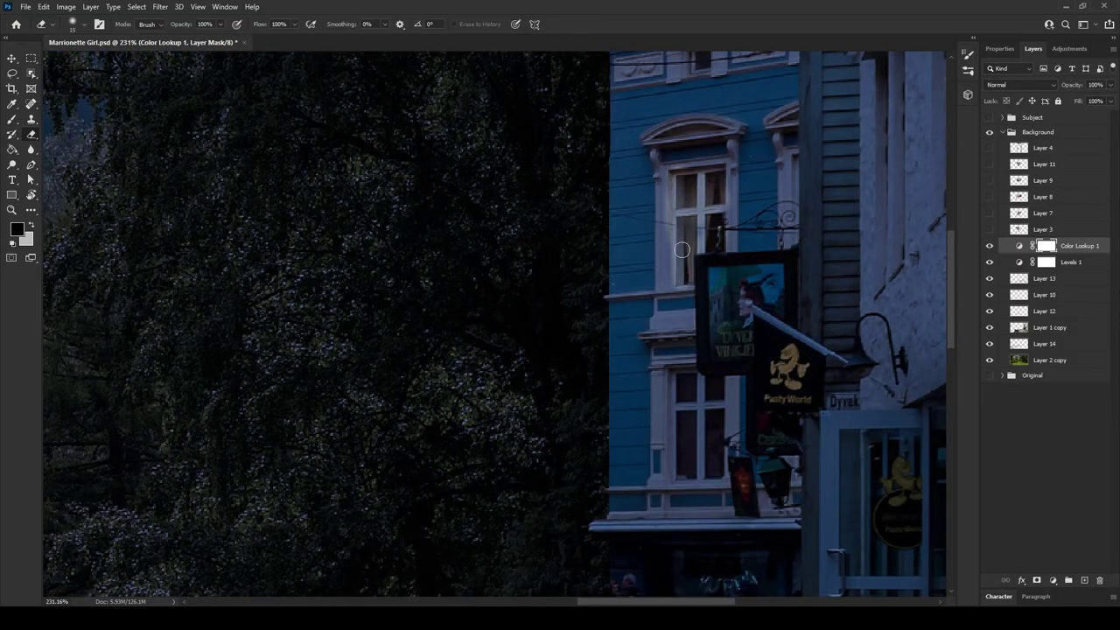
scroll(682, 250, down, 5)
scroll(666, 271, up, 5)
scroll(656, 289, down, 5)
scroll(653, 299, up, 6)
mouse_move(653, 299)
mouse_down()
mouse_move(701, 405)
mouse_move(653, 253)
mouse_up()
Step: Create a new empty layer for painting
scroll(734, 359, down, 5)
key(ctrl+shift+alt+n)
scroll(280, 100, down, 1)
key(b)
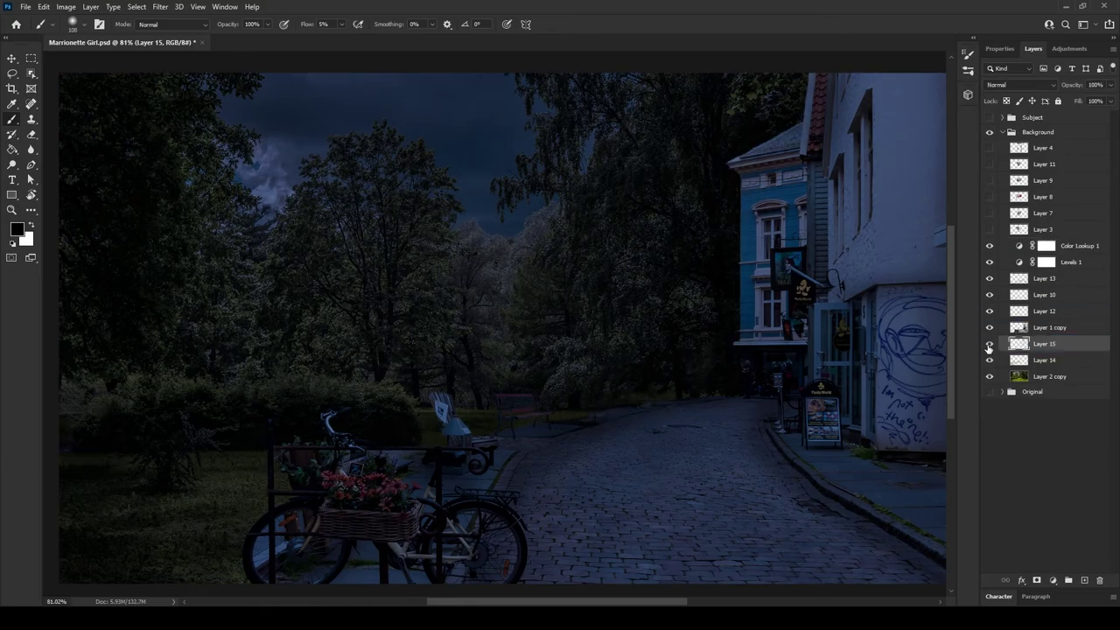
Step: Move Layer 15 below Layer 1 copy and shrink the lamppost to a third behind the bench
drag(1022, 312, 1022, 352)
key(e)
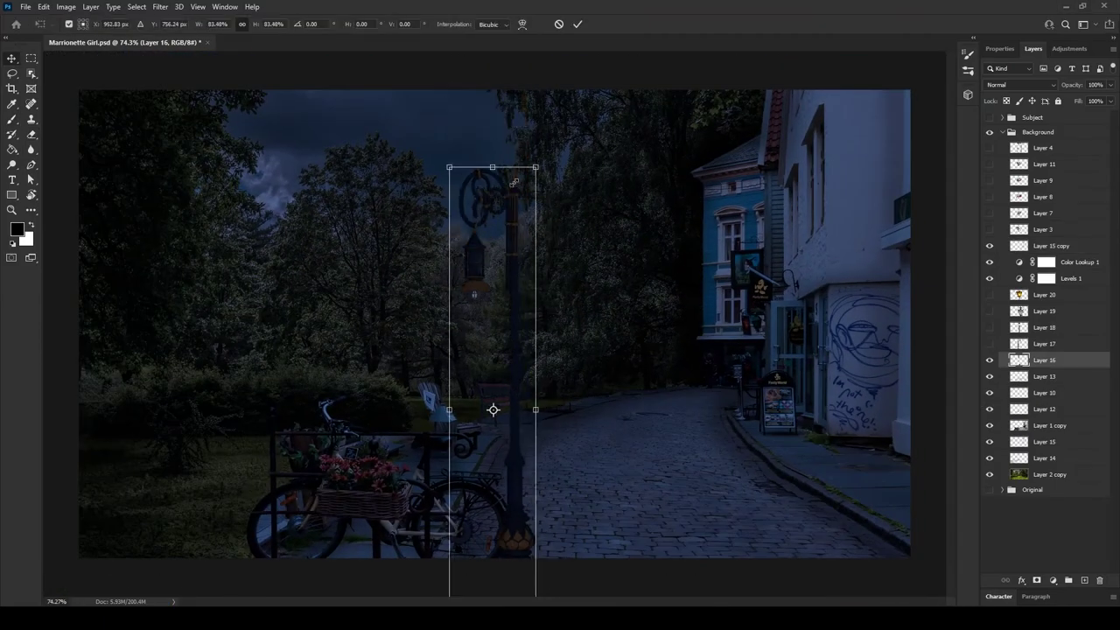
drag(536, 166, 513, 301)
drag(481, 394, 481, 249)
mouse_move(513, 155)
mouse_down()
mouse_move(482, 303)
mouse_move(530, 262)
mouse_move(504, 288)
mouse_move(470, 287)
mouse_up()
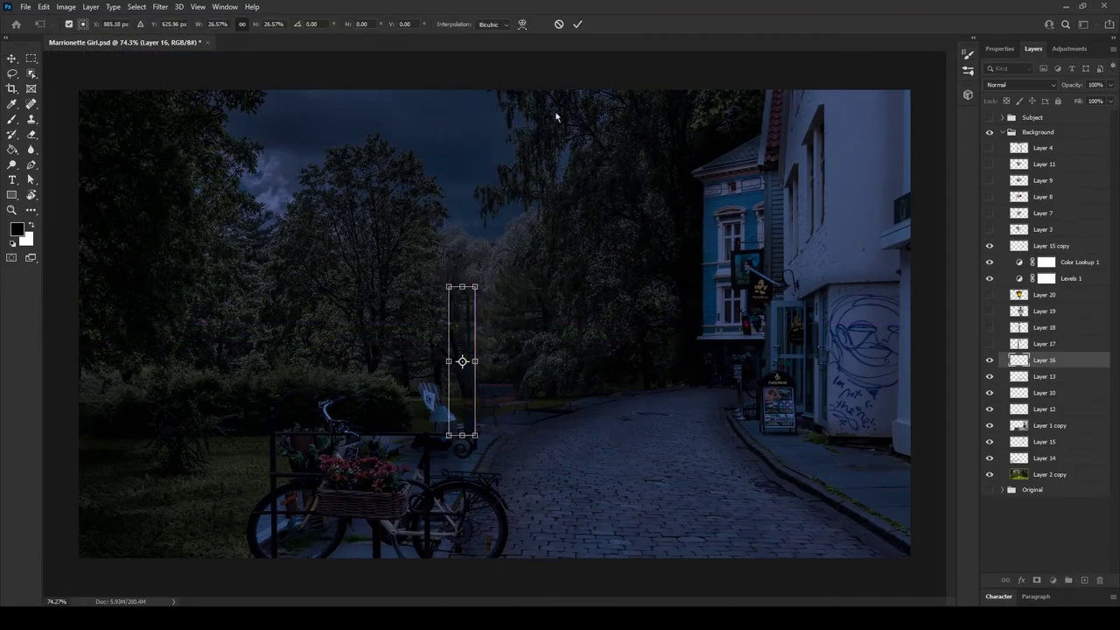
Step: Reposition the lamppost below Layer 12 and add an enlarged second lamppost on the left
key(Return)
drag(1019, 368, 1020, 419)
scroll(479, 431, up, 5)
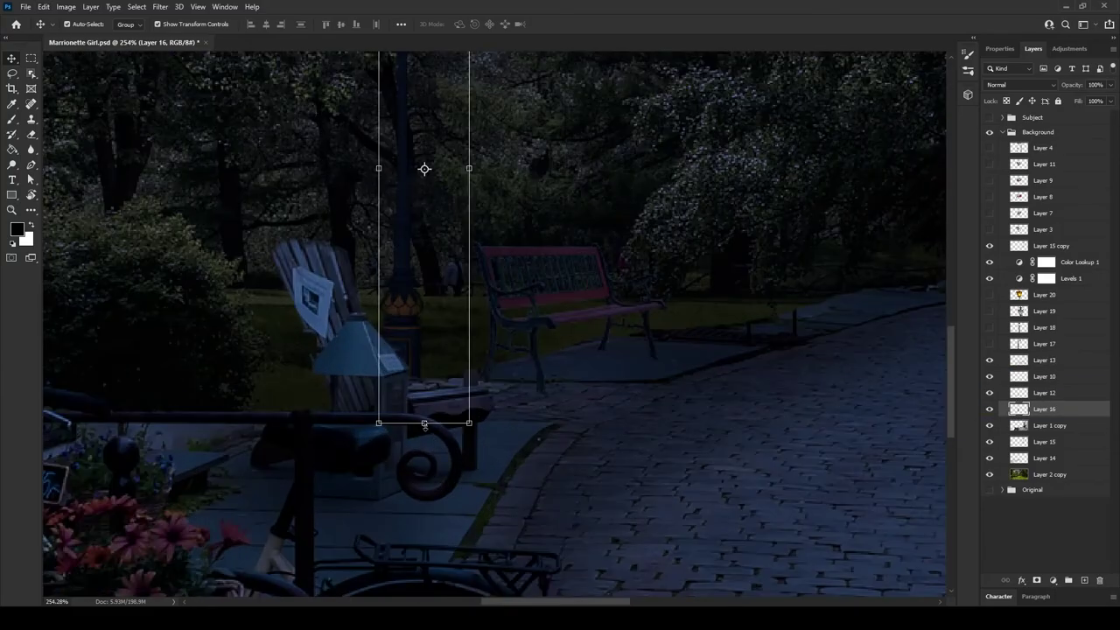
drag(426, 170, 482, 154)
scroll(490, 312, down, 4)
scroll(490, 312, down, 2)
drag(464, 376, 169, 324)
drag(214, 277, 168, 141)
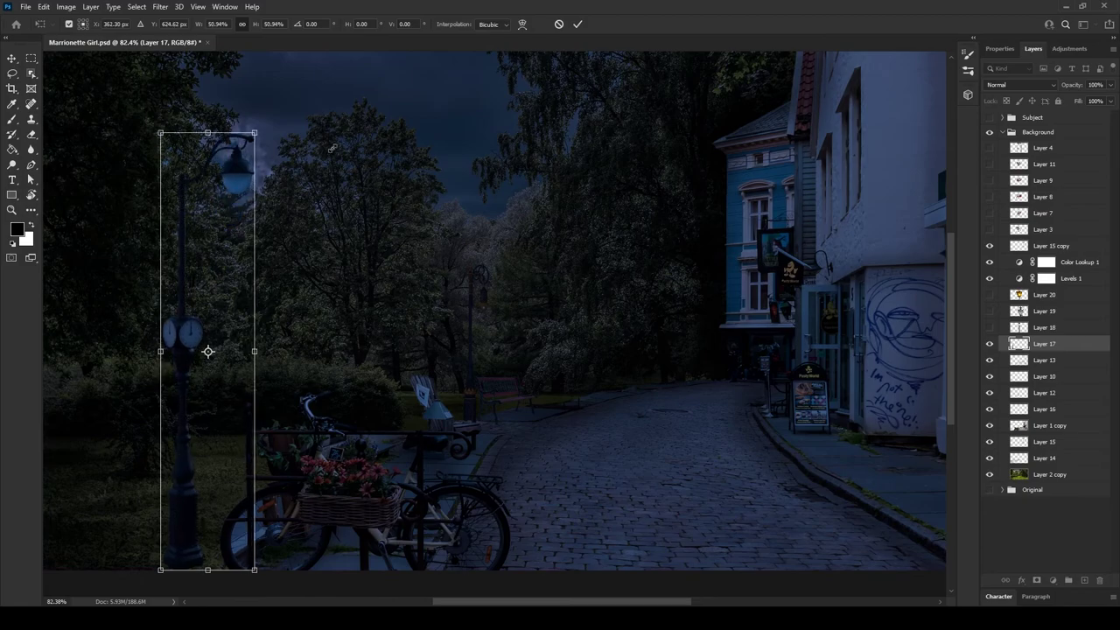
key(Return)
Step: Show Layer 19's lantern and place it on the white building's wall
click(990, 310)
key(ctrl+t)
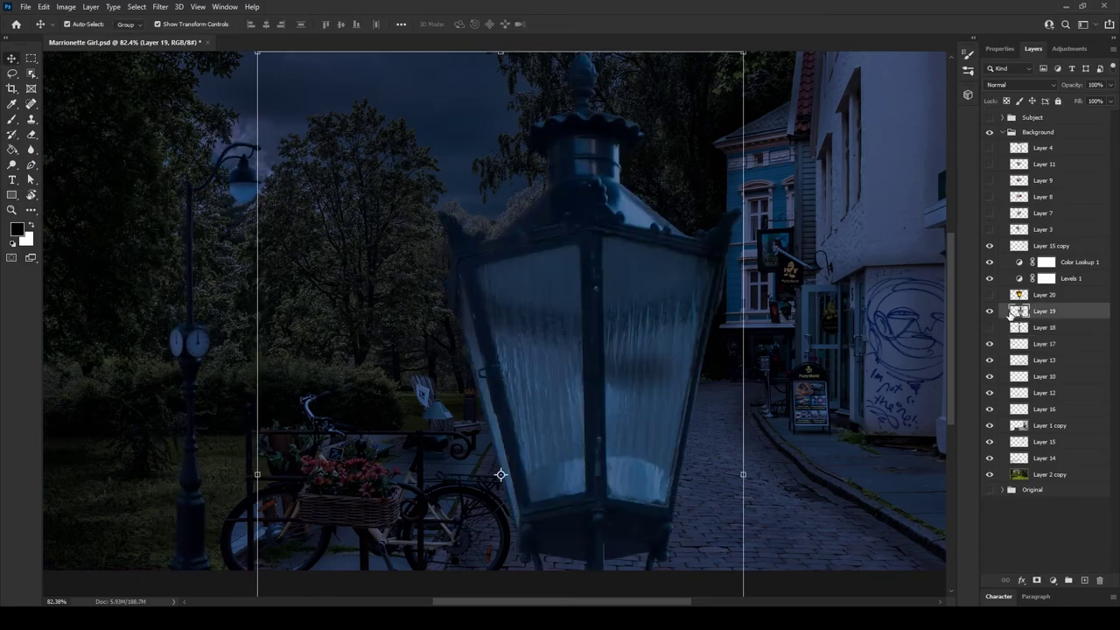
mouse_move(499, 470)
mouse_down()
mouse_move(711, 212)
mouse_move(655, 289)
mouse_move(830, 231)
mouse_up()
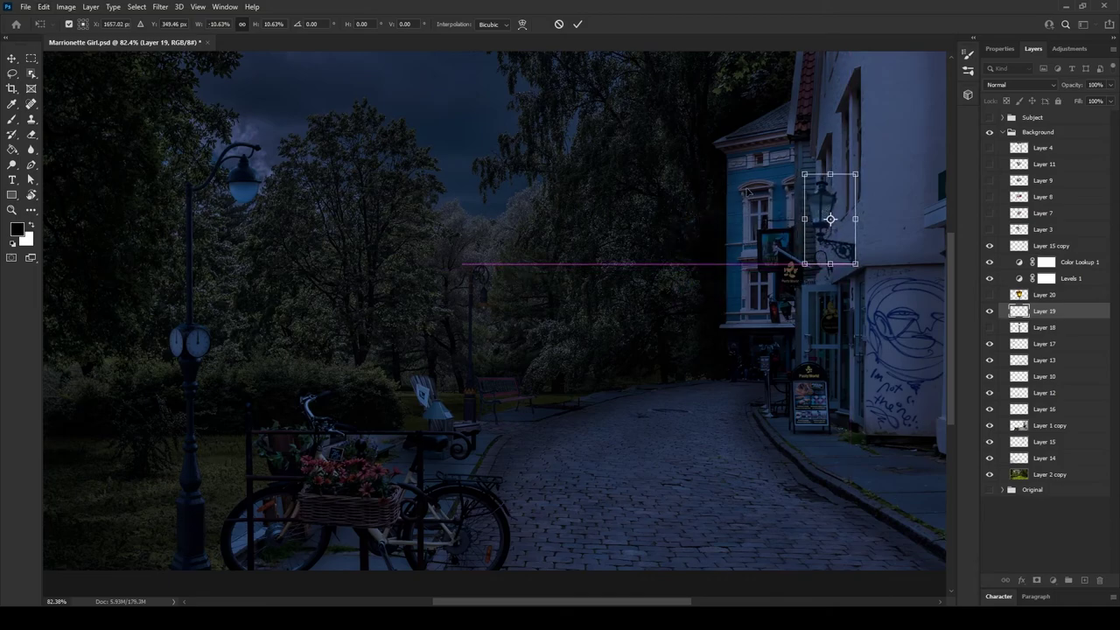
key(Return)
click(990, 328)
Step: Shrink Layer 18's lamppost and set it further up the street
key(ctrl+t)
mouse_move(564, 53)
mouse_down()
mouse_move(677, 372)
mouse_move(670, 315)
mouse_up()
drag(669, 394, 661, 385)
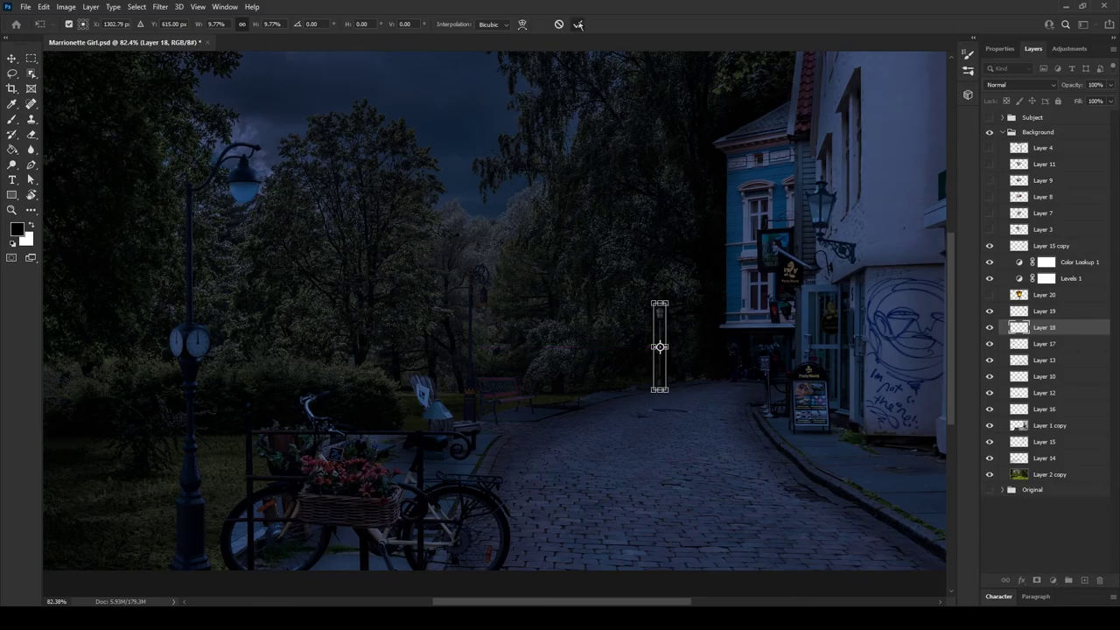
key(Return)
Step: Re-transform the street lamppost while zooming in for a closer look
key(b)
key(ctrl+t)
alt+scroll(672, 346, up, 5)
key(Escape)
key(ctrl+t)
scroll(510, 412, down, 5)
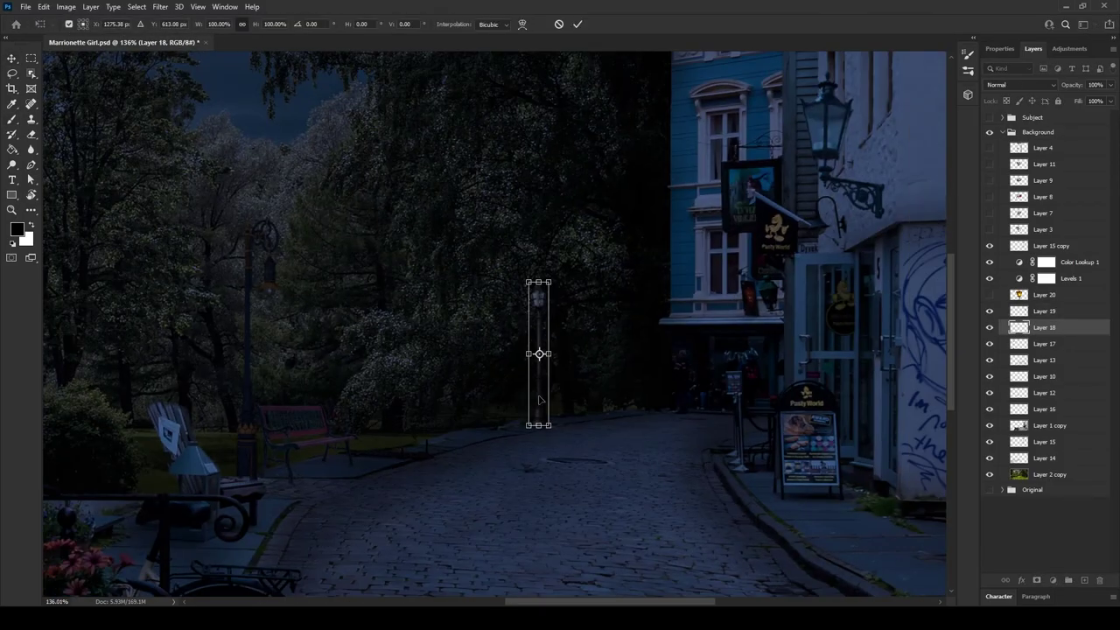
scroll(510, 412, up, 5)
scroll(511, 412, down, 6)
key(Return)
Step: Nudge the lamppost behind the bench slightly to the right
click(1019, 341)
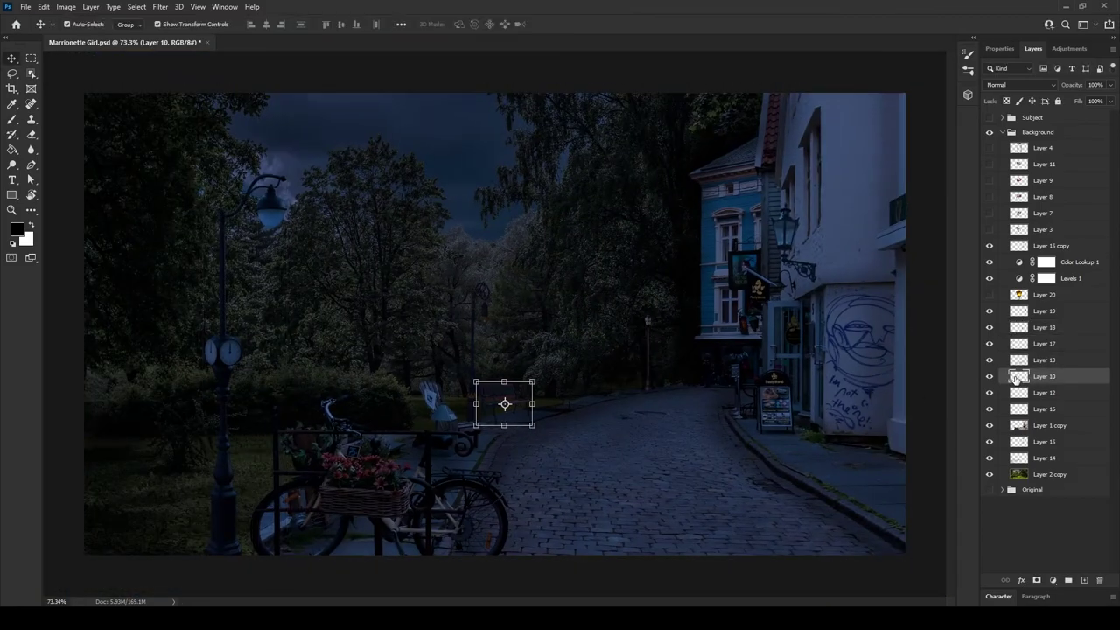
click(1019, 409)
scroll(542, 403, up, 4)
key(ctrl+t)
mouse_move(560, 280)
mouse_down()
mouse_move(612, 285)
mouse_move(566, 303)
mouse_up()
scroll(539, 525, up, 4)
scroll(948, 361, down, 3)
drag(648, 253, 665, 243)
scroll(666, 243, down, 5)
key(Return)
key(b)
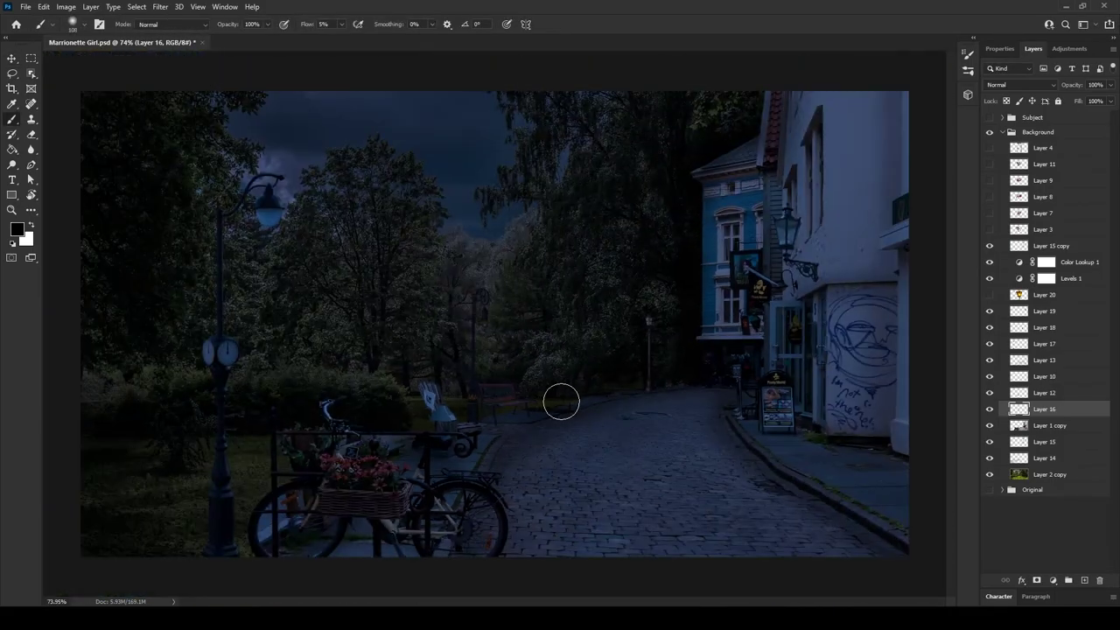
Step: Erase the Color Lookup mask over the lamp so its brightness shows through
click(1047, 261)
scroll(684, 360, up, 10)
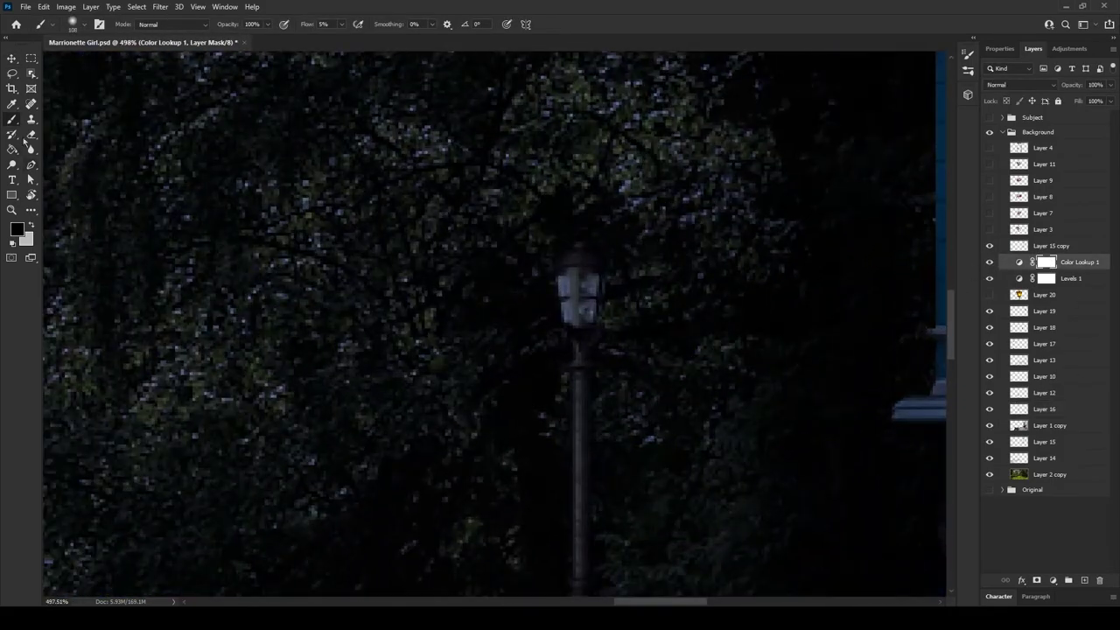
key(e)
scroll(570, 350, up, 3)
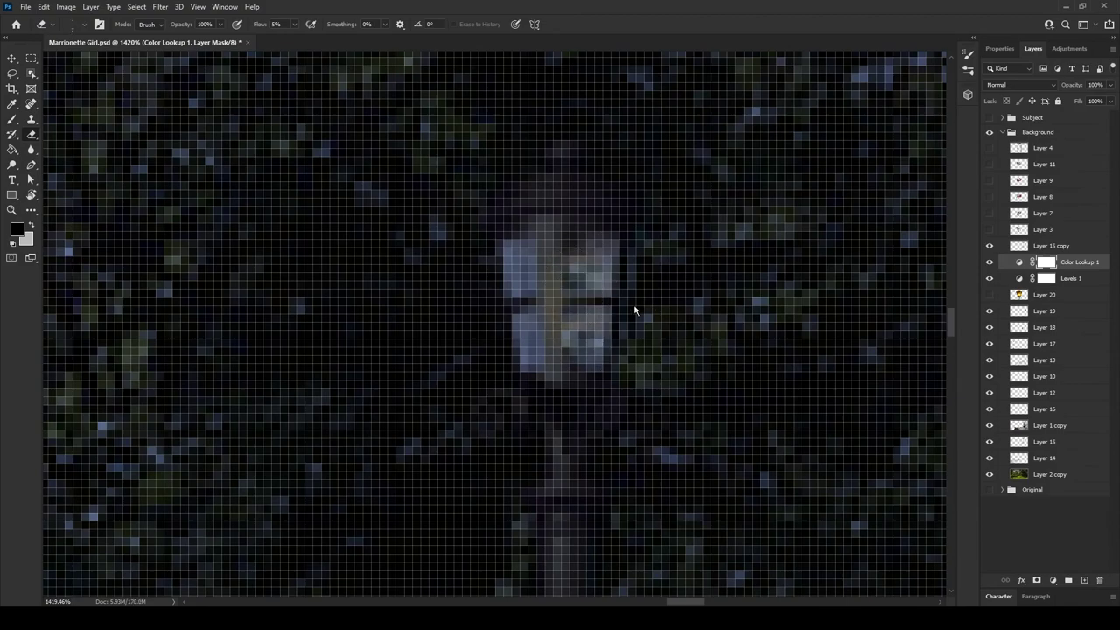
drag(526, 254, 533, 350)
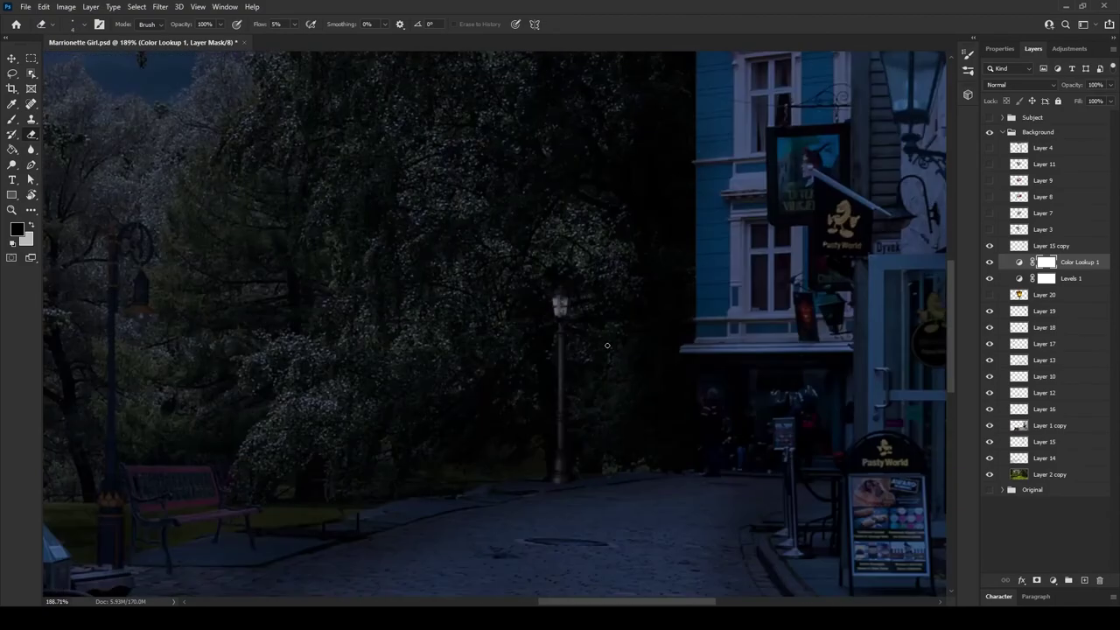
scroll(607, 346, down, 7)
scroll(607, 346, down, 5)
key(b)
Step: Discard a trial yellow glow, stack Layer 20 above Layer 15 copy, and add Hue/Saturation
click(1046, 295)
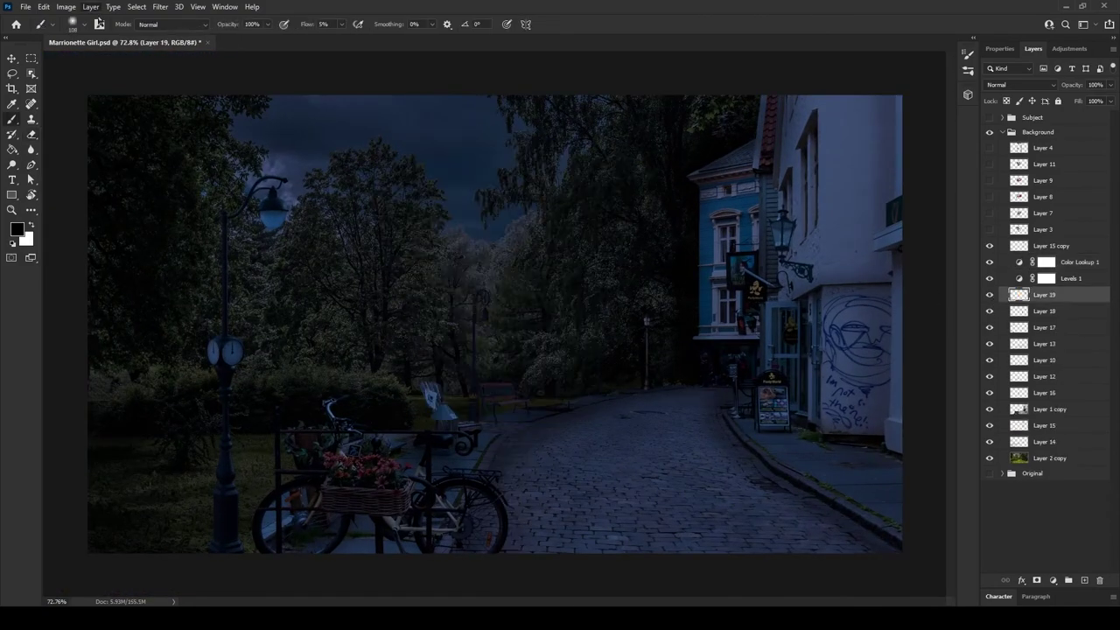
key(x)
key(i)
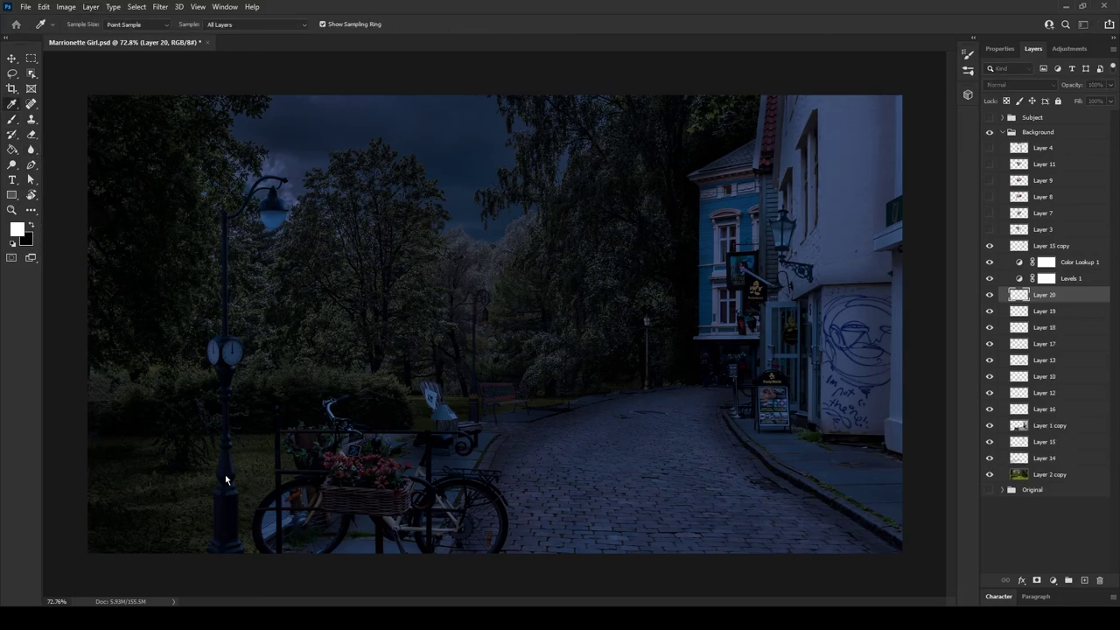
key(b)
drag(267, 205, 275, 230)
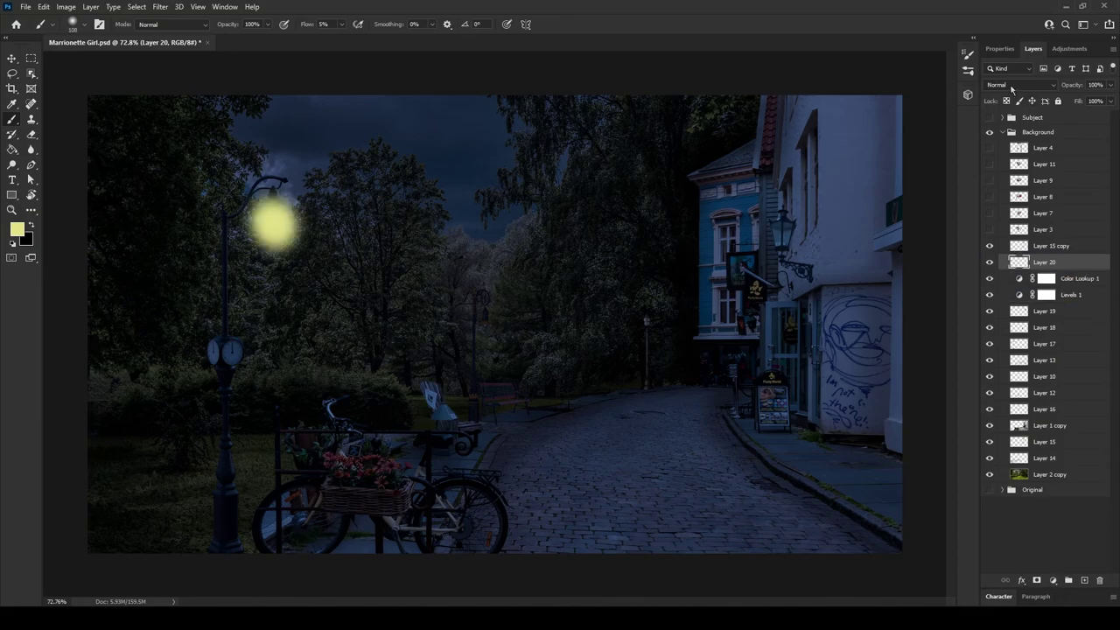
key(ctrl+z)
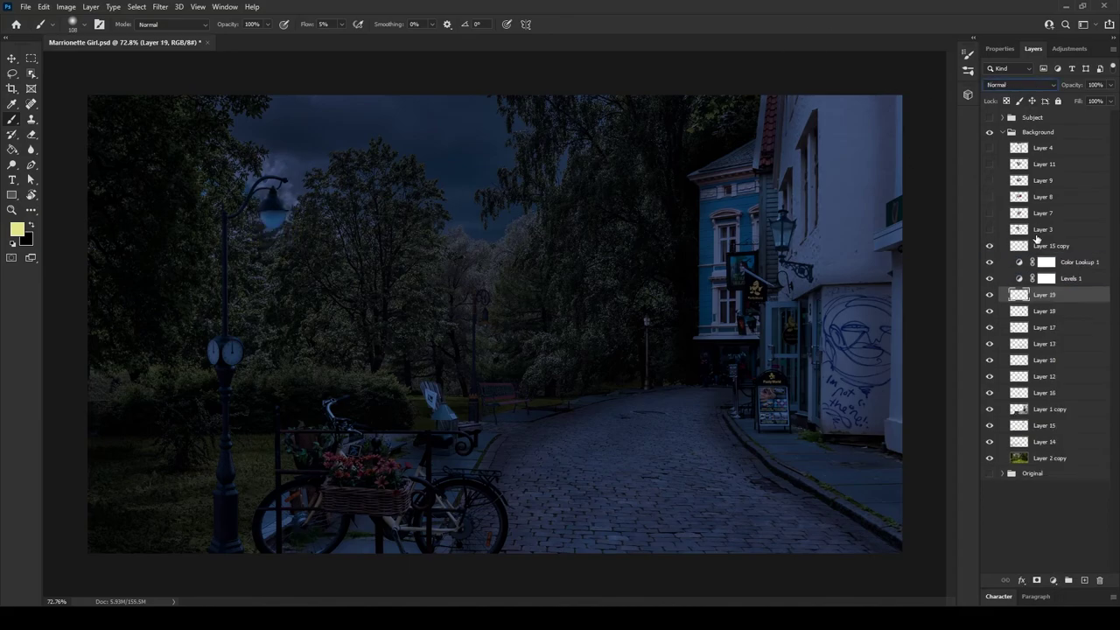
drag(1044, 294, 1045, 238)
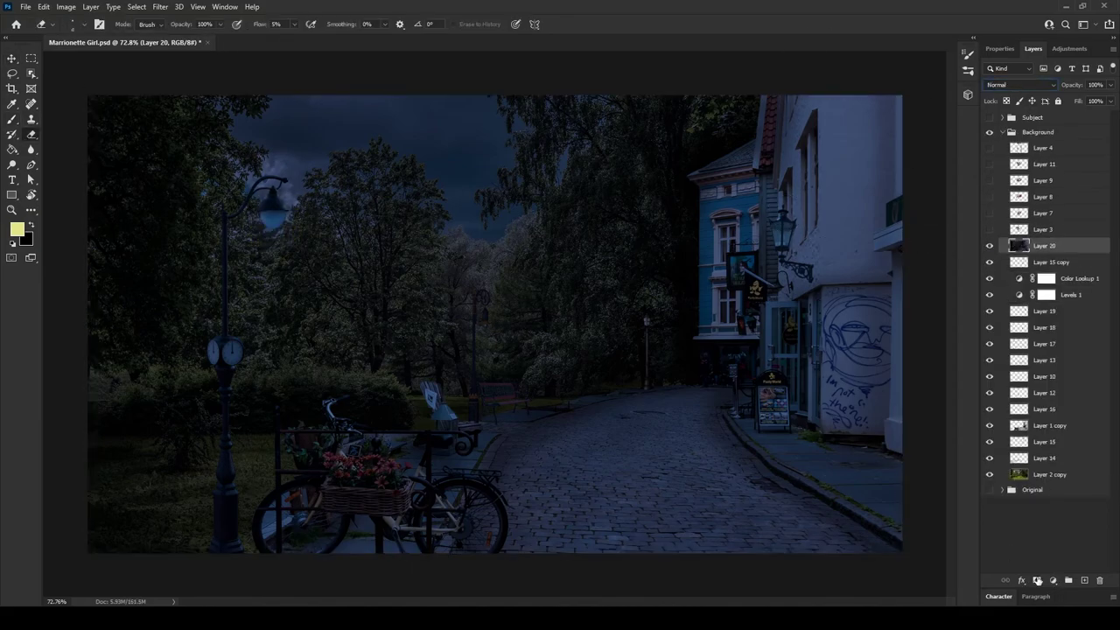
click(1053, 580)
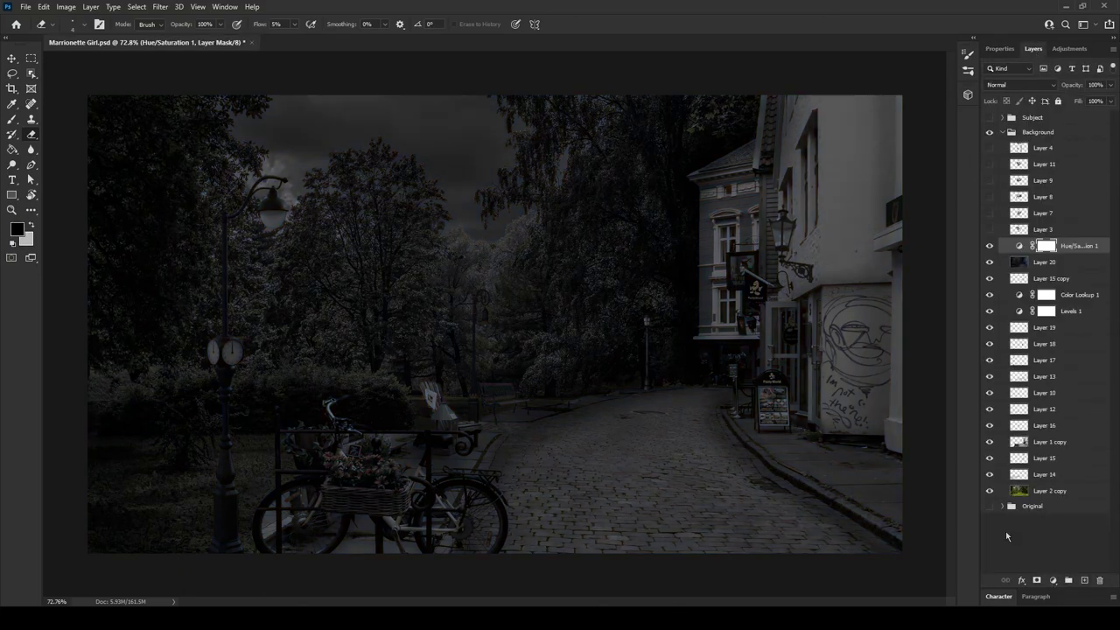
Step: Set up a new Normal layer above Layer 20 for white painting, hiding Hue/Saturation
key(ctrl+shift+alt+e)
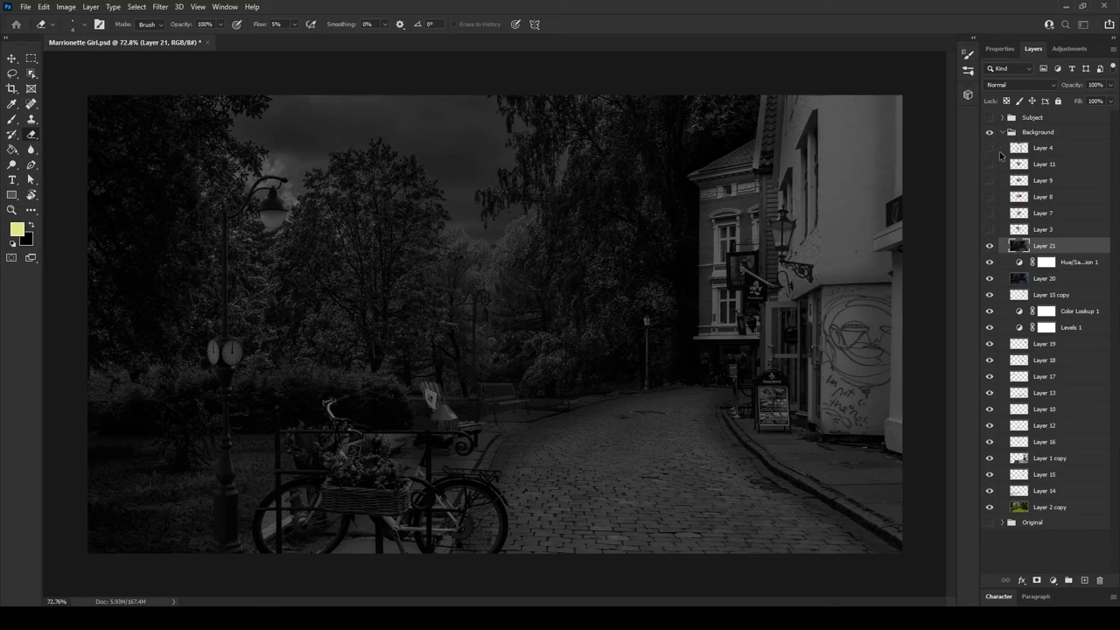
key(Delete)
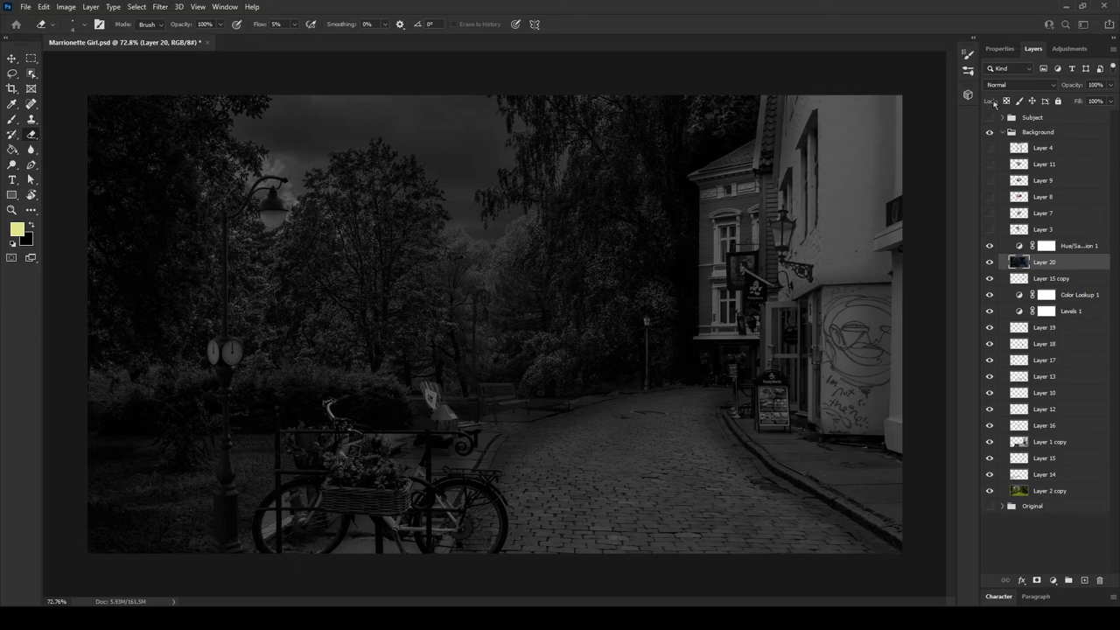
click(1086, 581)
key(b)
key(d)
key(x)
drag(262, 407, 140, 408)
key(shift+alt+f)
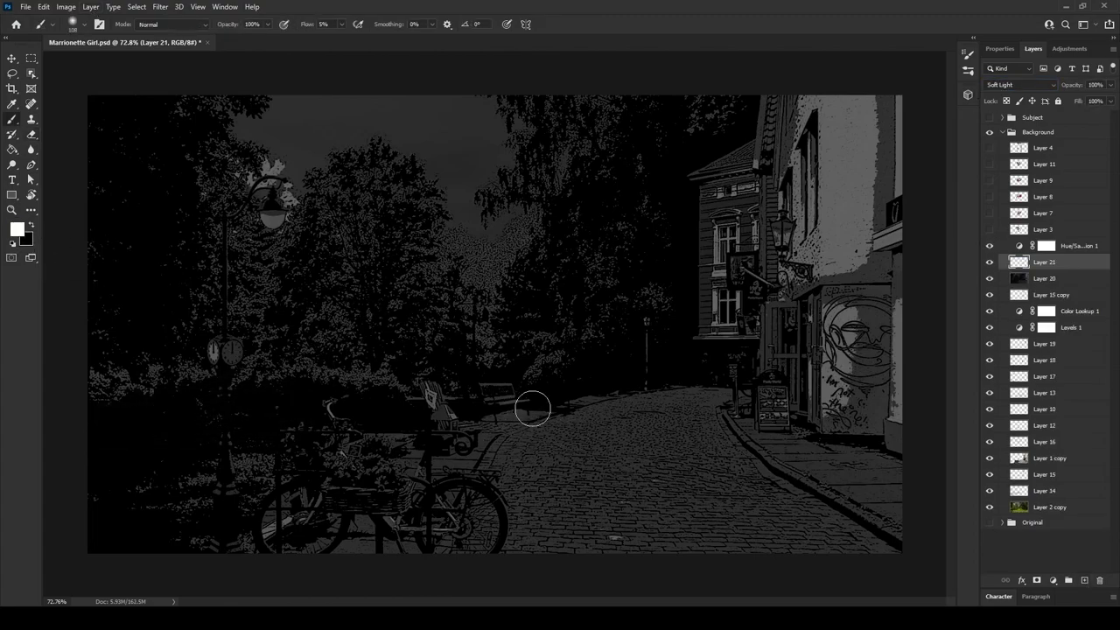
click(990, 246)
key(shift+alt+n)
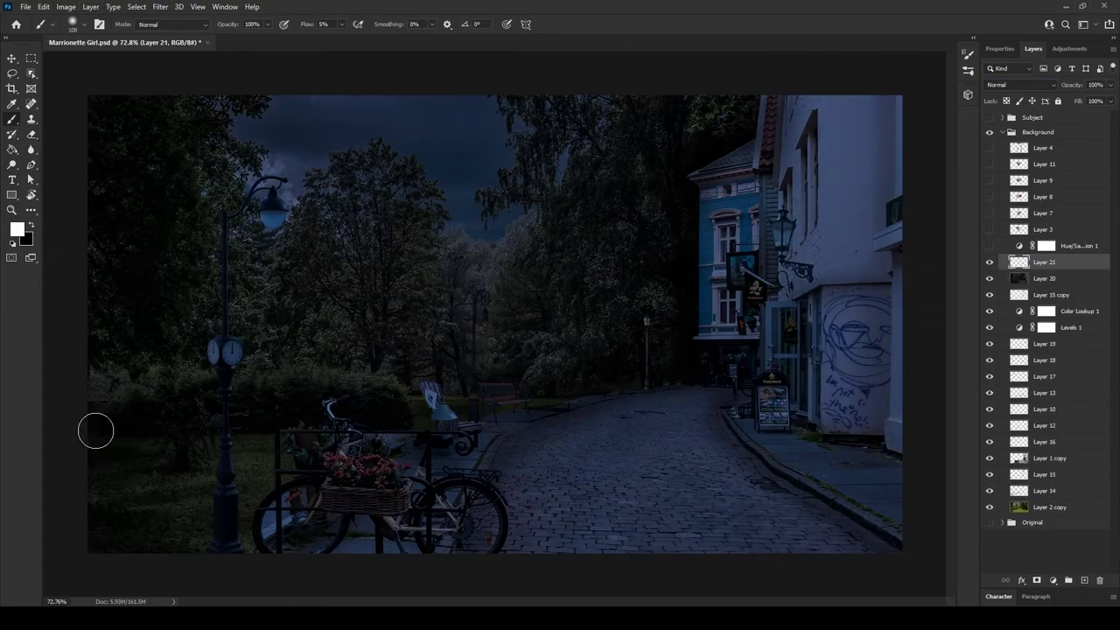
Step: Paint soft white fog over the hedge, trees and bicycle, with glows on the lamps
drag(98, 430, 393, 391)
mouse_move(292, 377)
mouse_down()
mouse_move(604, 338)
mouse_move(601, 253)
mouse_up()
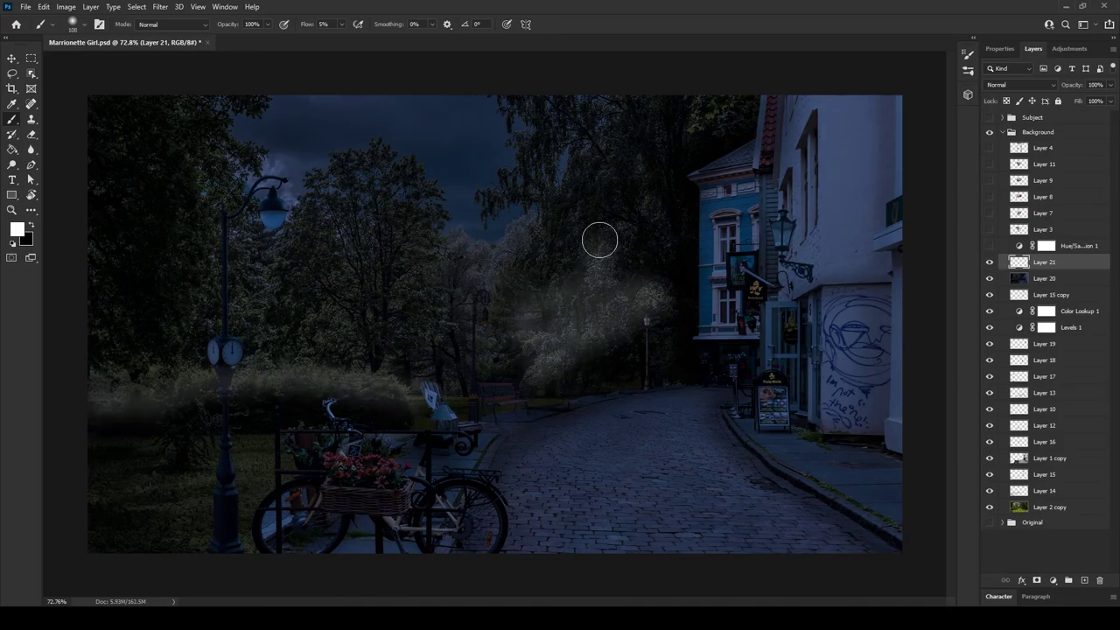
mouse_move(387, 476)
mouse_down()
mouse_move(275, 526)
mouse_move(333, 555)
mouse_move(499, 464)
mouse_up()
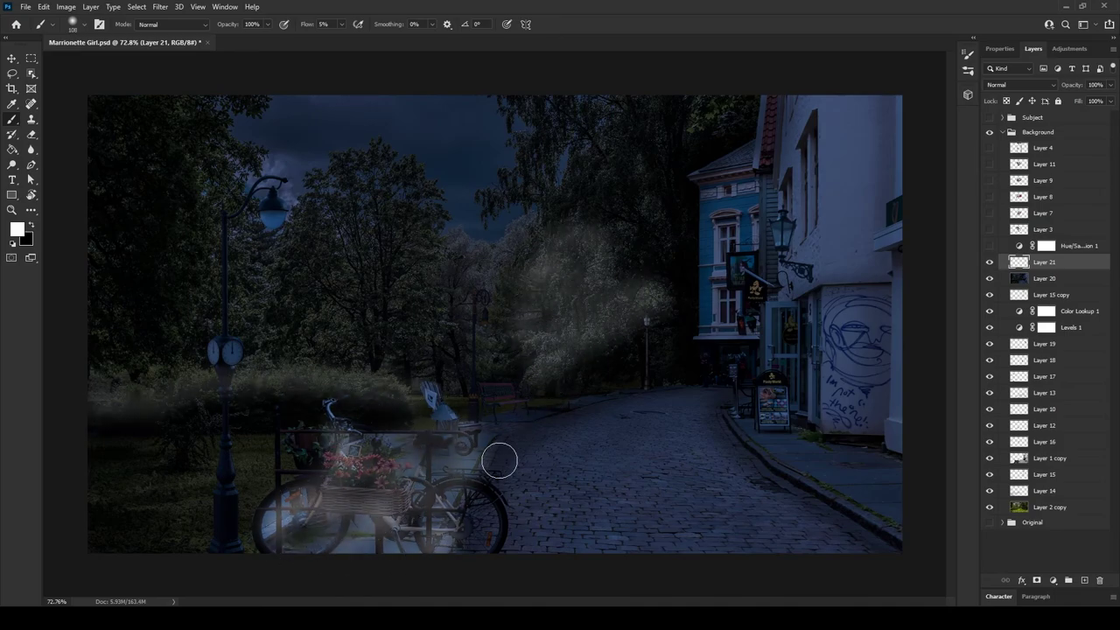
click(496, 398)
click(783, 232)
click(272, 214)
click(646, 322)
mouse_move(481, 322)
mouse_down()
mouse_move(493, 425)
mouse_move(683, 397)
mouse_up()
mouse_move(275, 496)
mouse_down()
mouse_move(428, 435)
mouse_move(430, 551)
mouse_move(595, 543)
mouse_up()
mouse_move(273, 219)
mouse_down()
mouse_move(264, 246)
mouse_move(313, 318)
mouse_move(283, 295)
mouse_move(295, 375)
mouse_move(283, 436)
mouse_move(260, 465)
mouse_move(272, 454)
mouse_up()
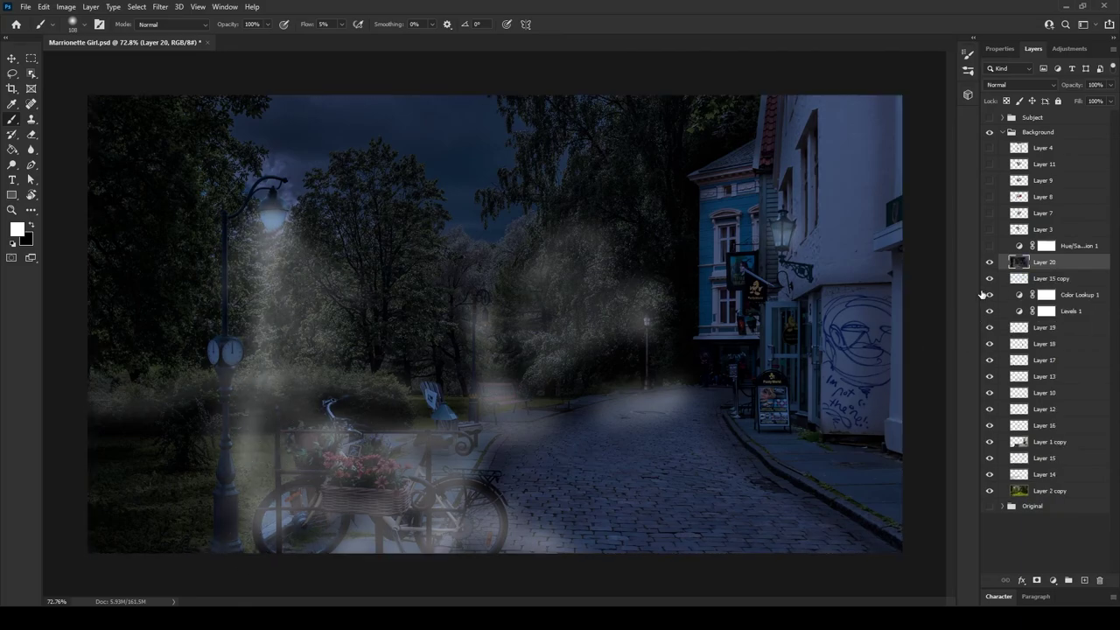
Step: Set the fog layer to Normal at 54% opacity, stamp visible, and show Hue/Saturation again
key(shift+plus)
key(shift+plus)
key(shift+plus)
key(shift+plus)
key(shift+plus)
key(shift+minus)
key(shift+minus)
key(shift+minus)
drag(1111, 85, 1090, 103)
key(e)
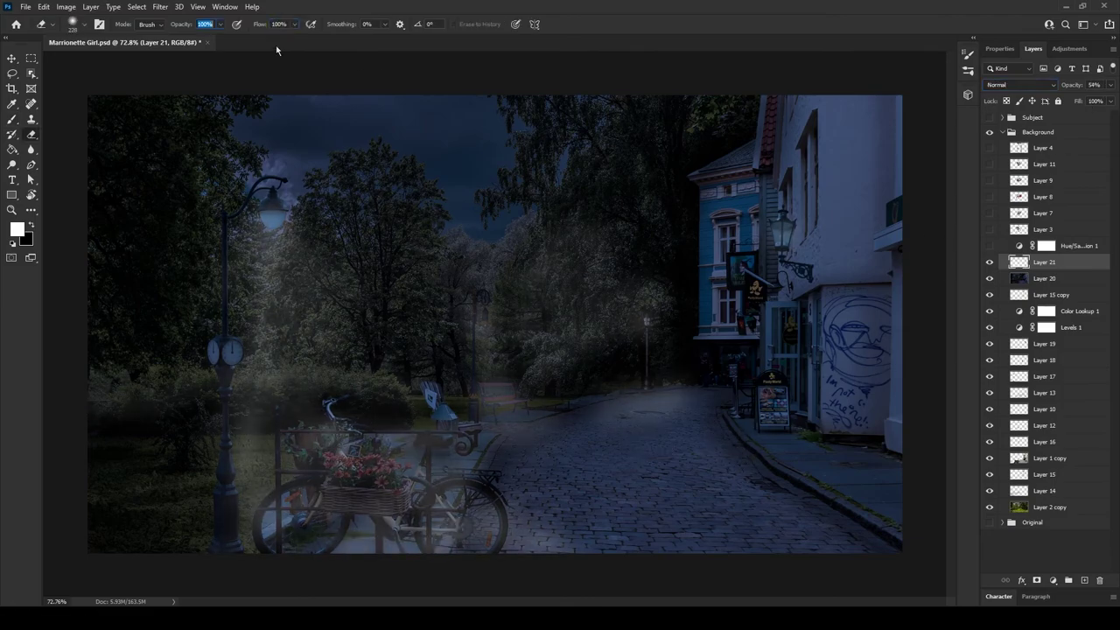
click(990, 261)
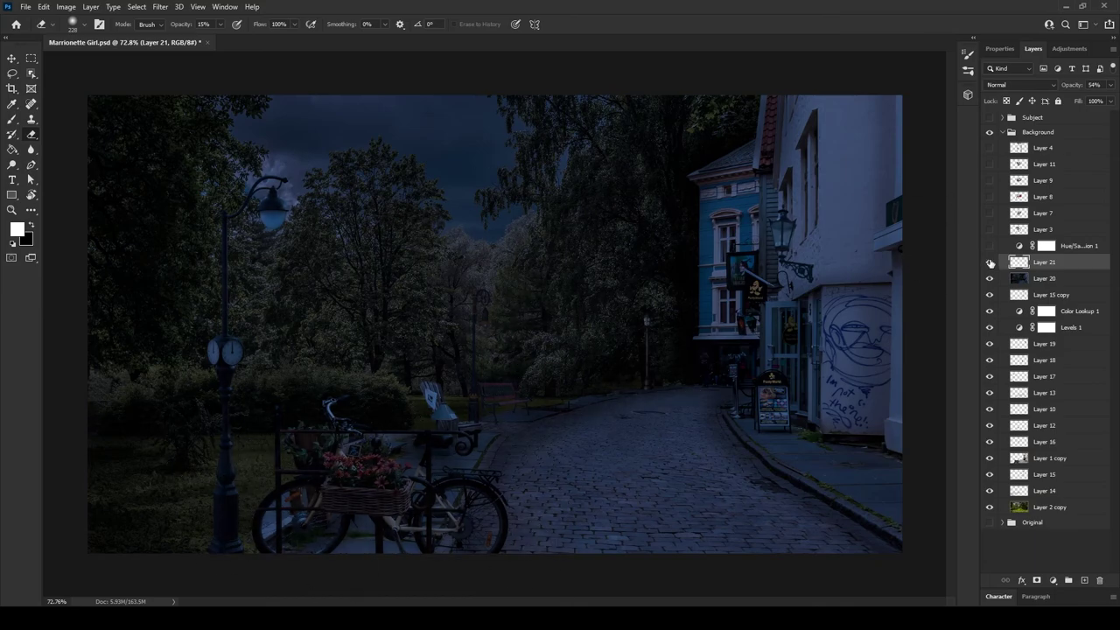
key(shift+e)
key(ctrl+alt+shift+e)
click(990, 246)
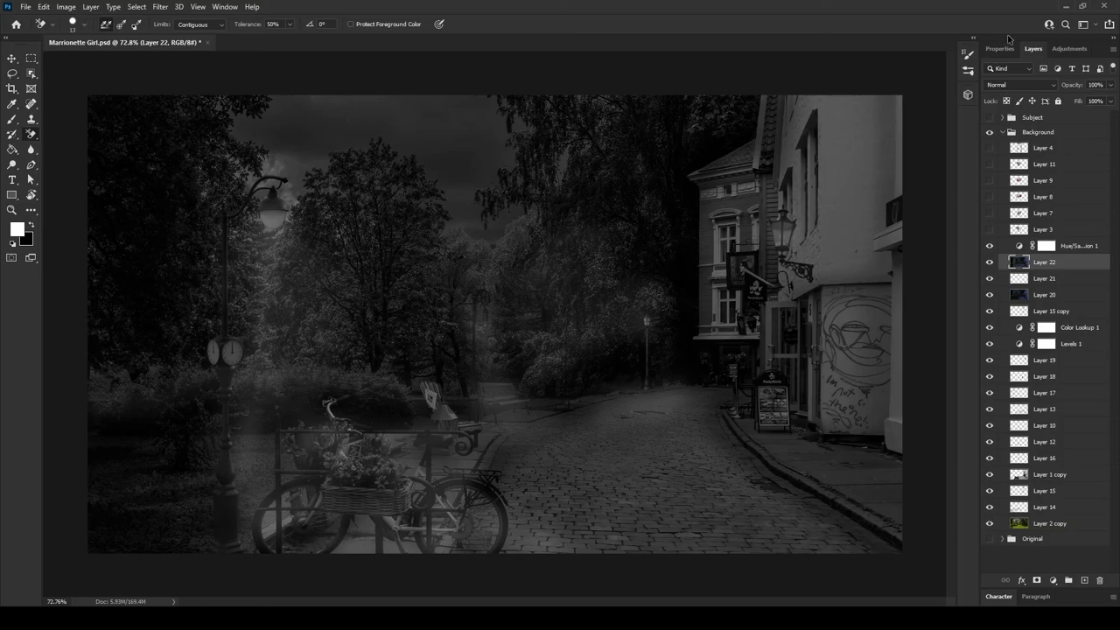
Step: Duplicate Layer 20, move the copy above Layer 22, and set it to 58% opacity
click(1018, 295)
key(ctrl+j)
drag(1018, 294, 1019, 256)
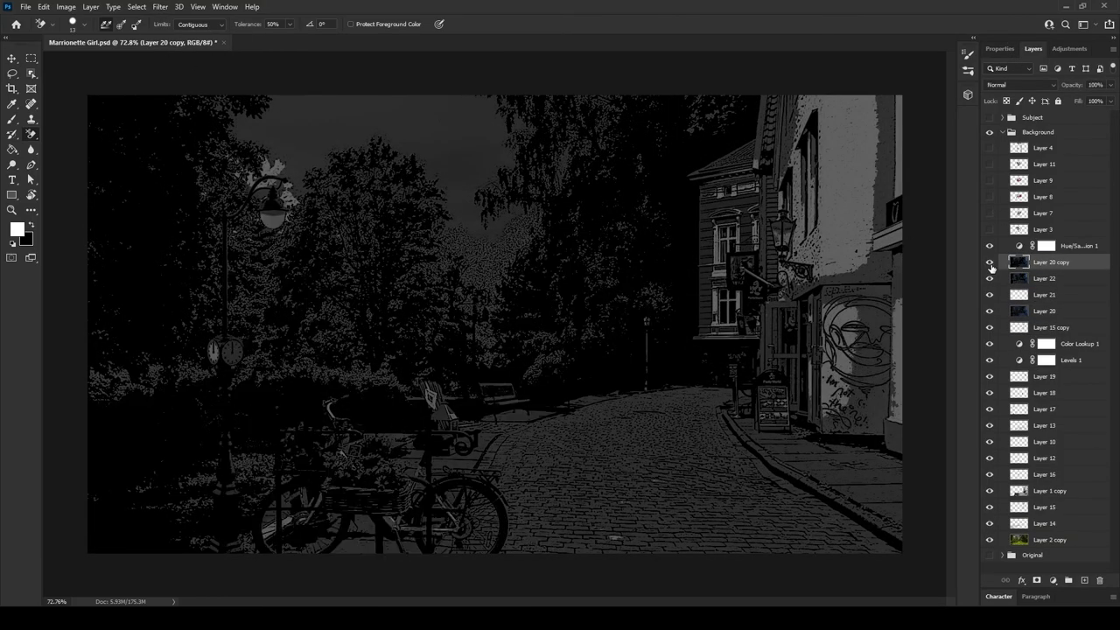
key(5)
key(8)
Step: Reorder Layer 22, erase fog from the trees with a soft eraser, and delete Layer 23
key(shift+e)
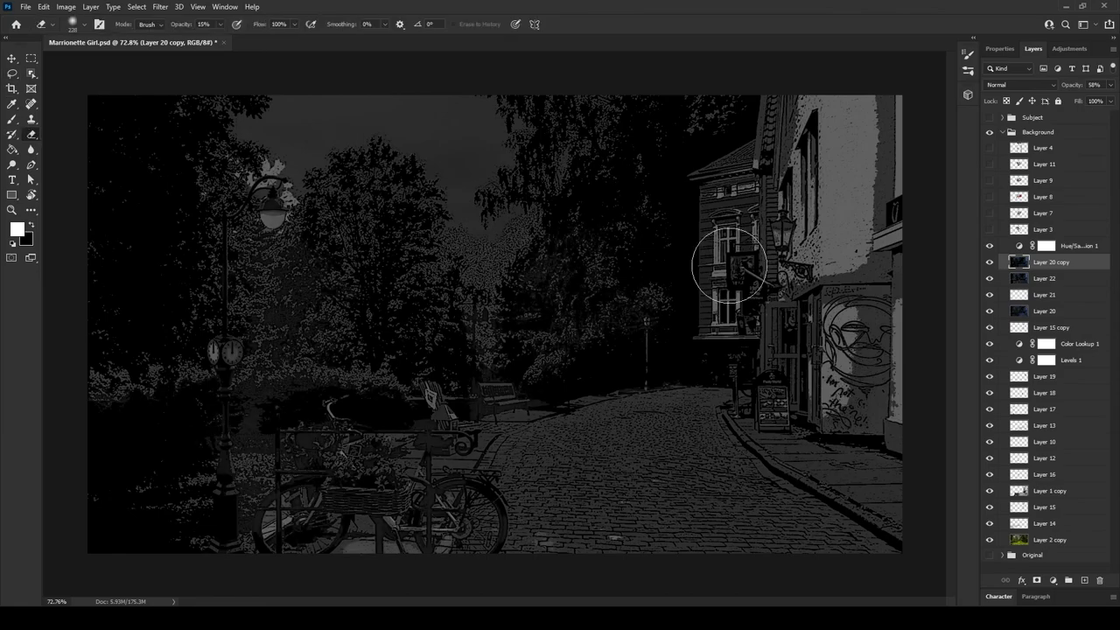
click(1008, 278)
key(ctrl+bracketright)
click(1008, 279)
key(alt+bracketright)
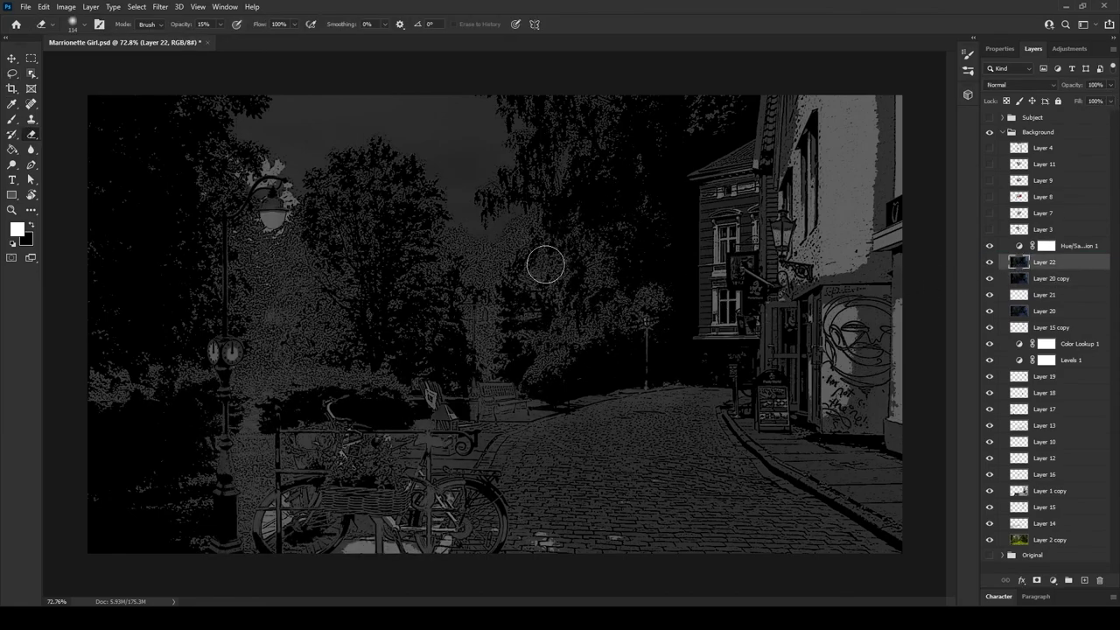
key(ctrl+bracketleft)
key(ctrl+bracketright)
mouse_move(517, 190)
mouse_down()
mouse_move(608, 335)
mouse_move(590, 268)
mouse_move(473, 352)
mouse_up()
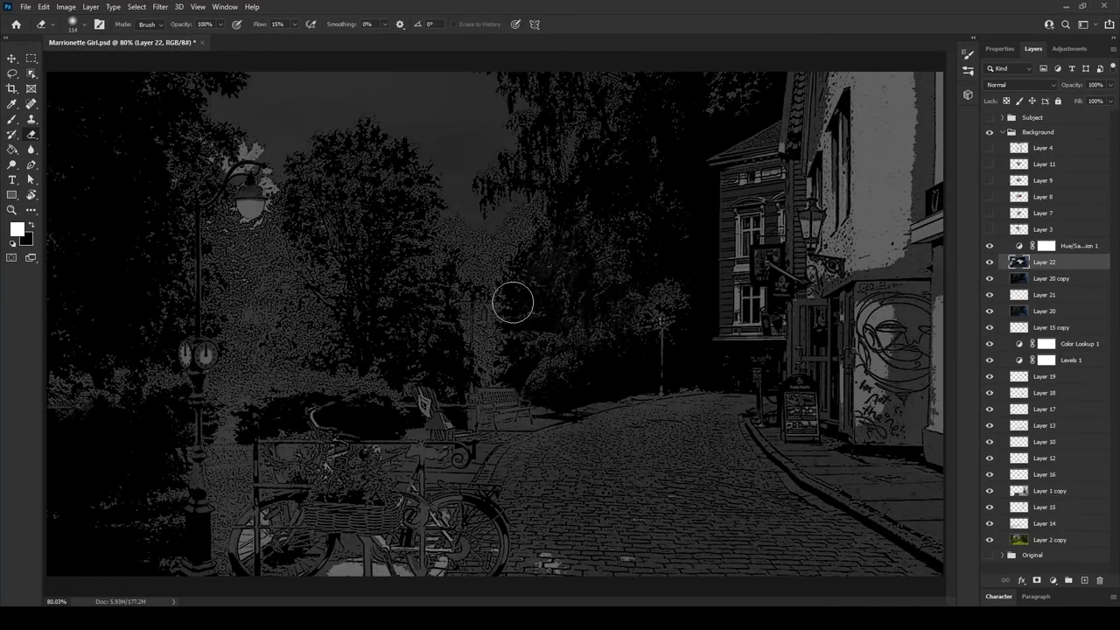
scroll(506, 322, down, 1)
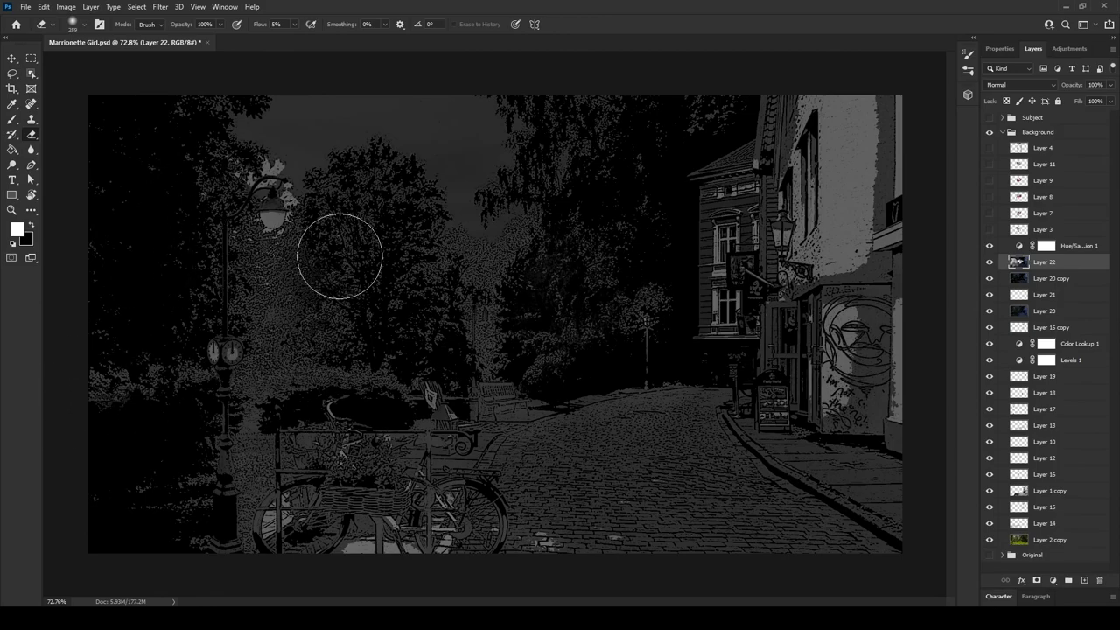
click(992, 264)
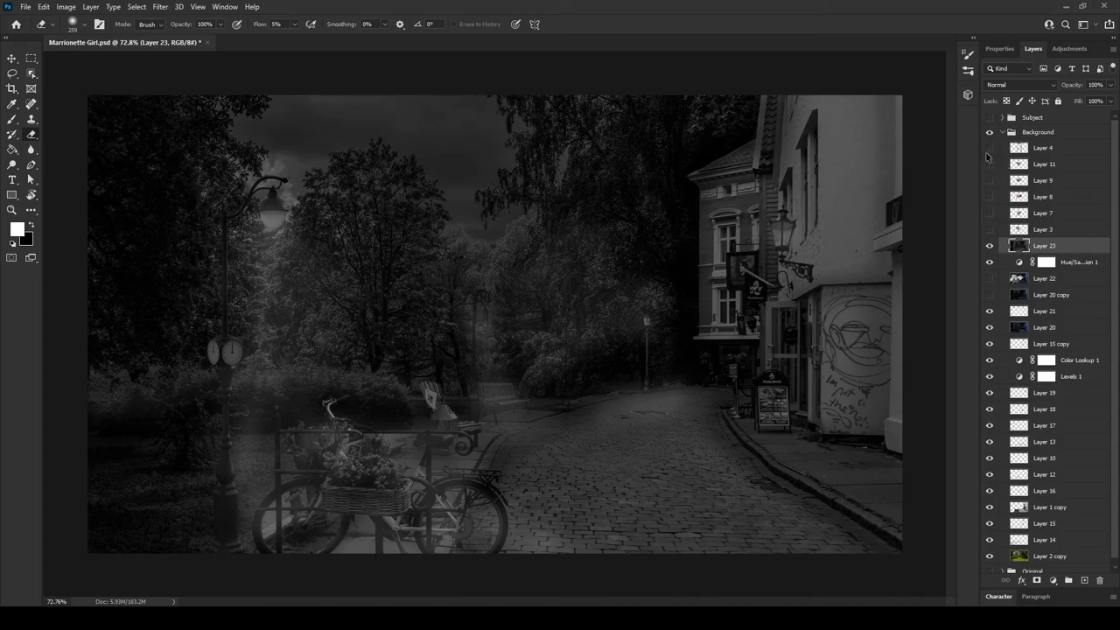
key(Delete)
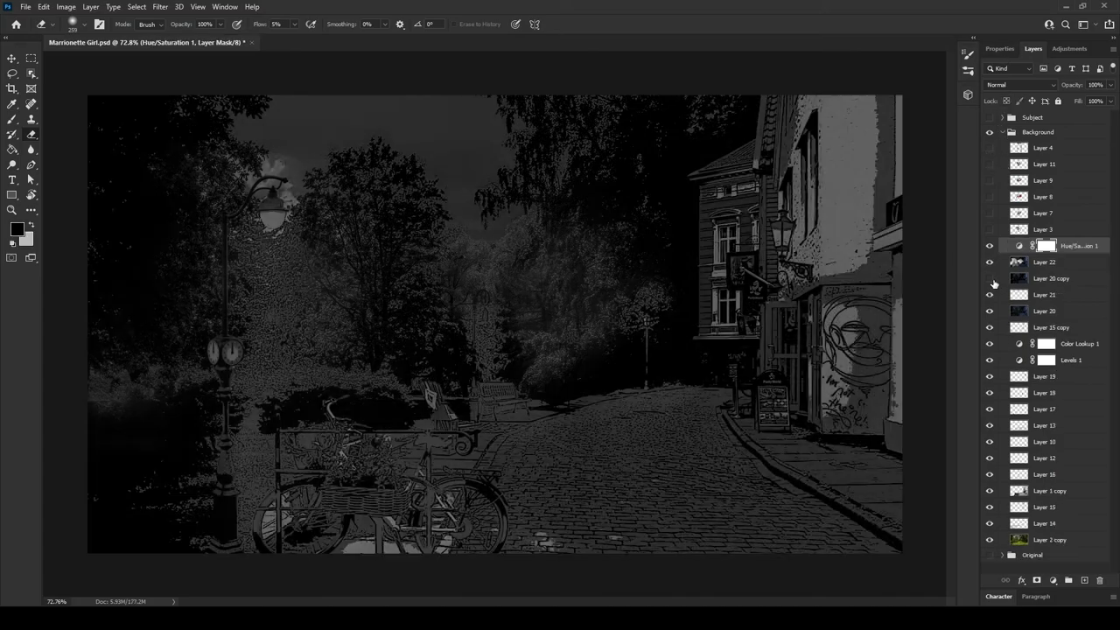
Step: Restore Layer 23 and dab white glows on the right lamp, top-left lamp and clock
key(ctrl+z)
key(x)
key(b)
click(641, 321)
click(273, 213)
click(234, 345)
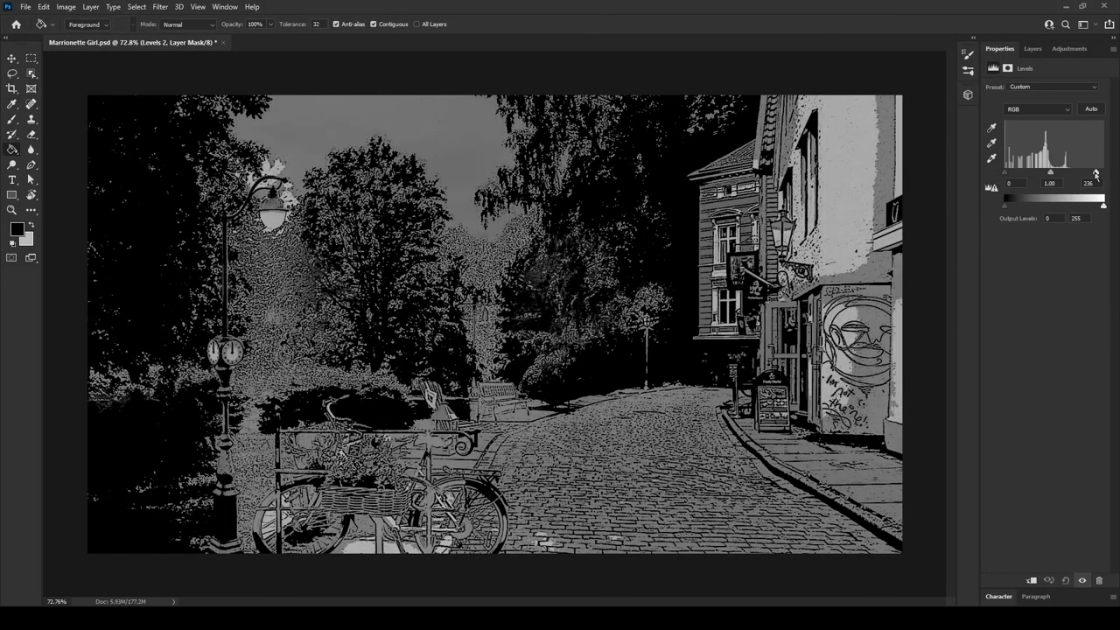
Step: Brighten the highlights with Levels and nudge the umbrella girl up onto the street
drag(1103, 173, 1091, 175)
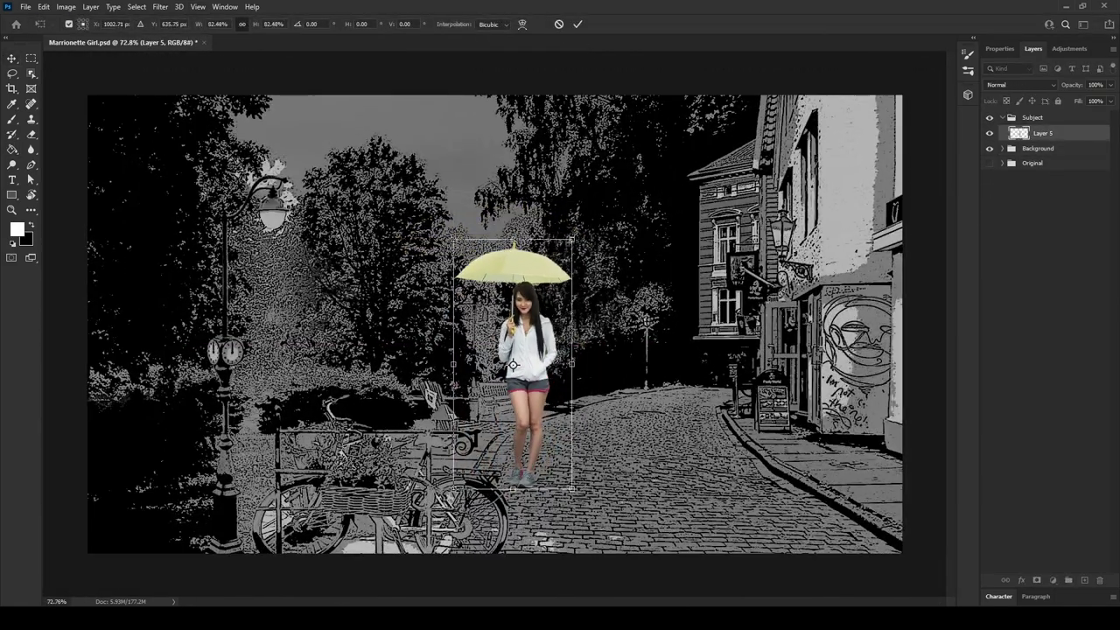
key(shift+Up)
key(Return)
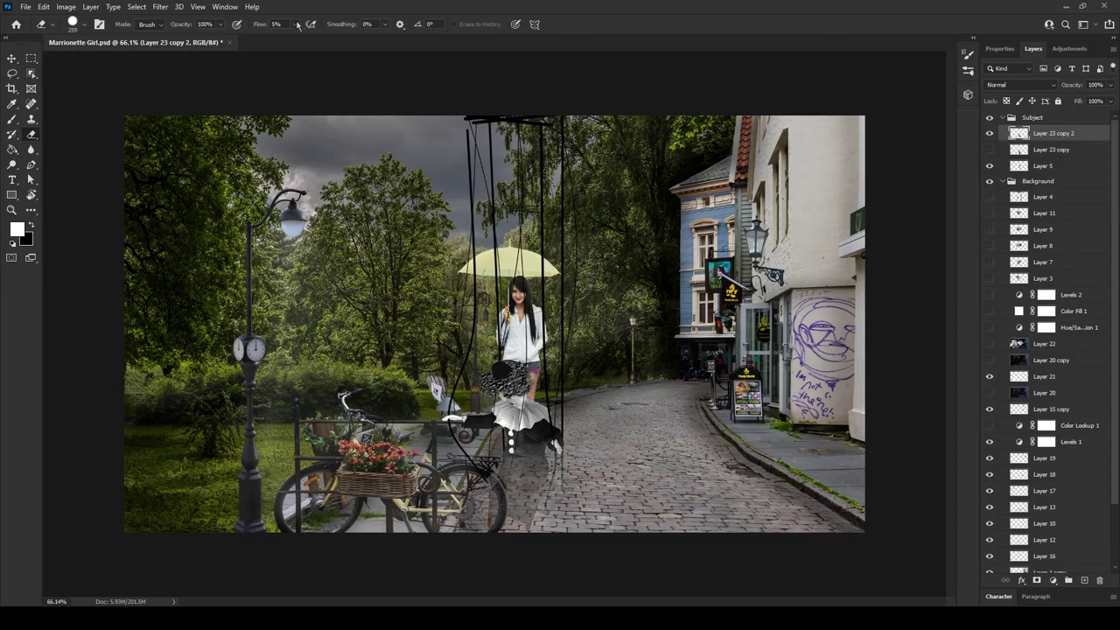
Step: Erase the stray strings over the girl and the thin string and stub beneath the crossbar
mouse_move(645, 423)
mouse_down()
mouse_move(525, 175)
mouse_move(490, 131)
mouse_move(420, 149)
mouse_up()
drag(333, 124, 576, 317)
scroll(550, 318, up, 2)
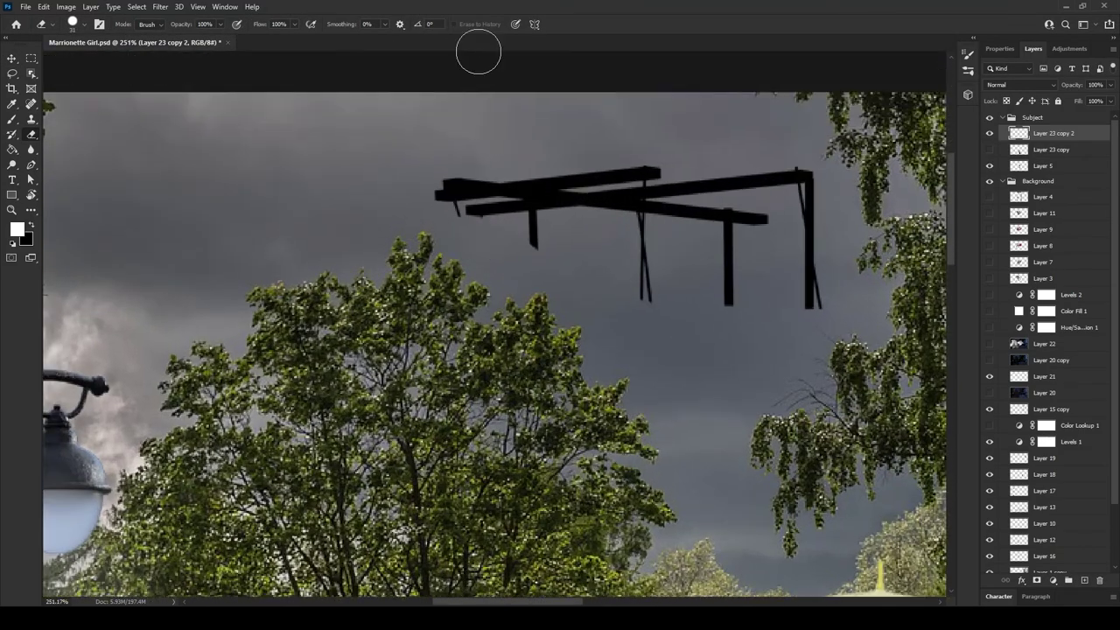
scroll(490, 306, up, 3)
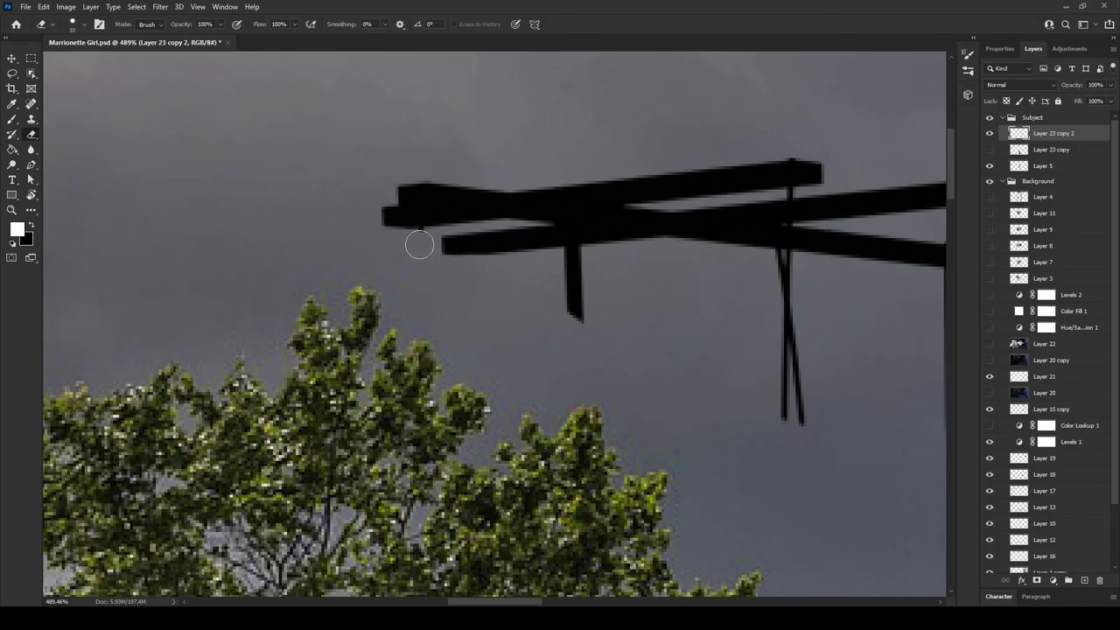
drag(783, 420, 776, 256)
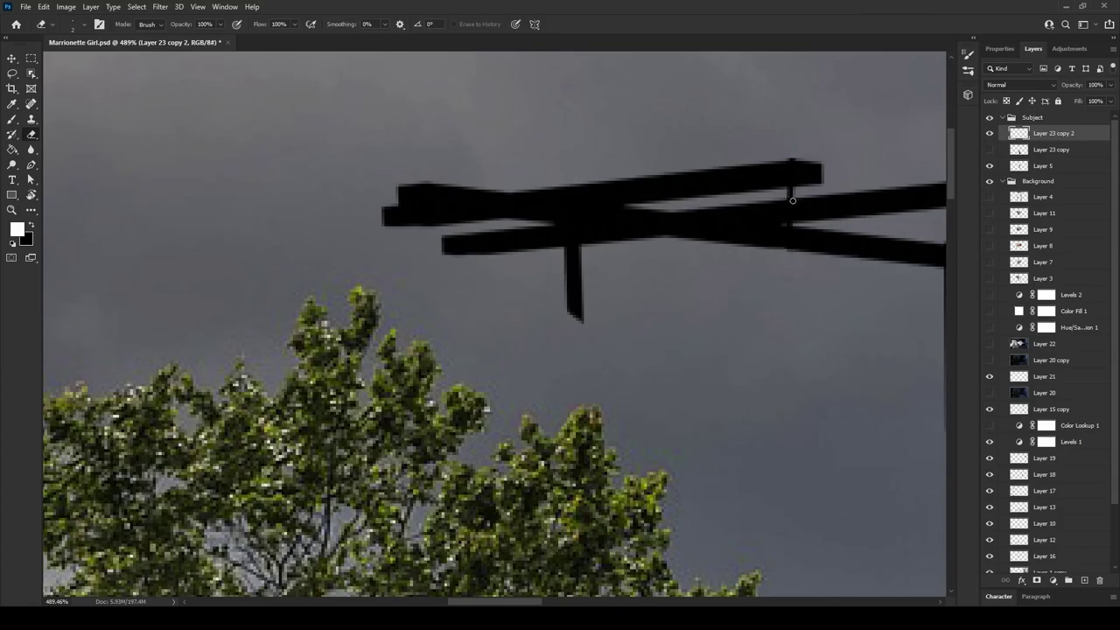
scroll(792, 201, up, 5)
scroll(583, 270, up, 2)
drag(583, 271, 650, 268)
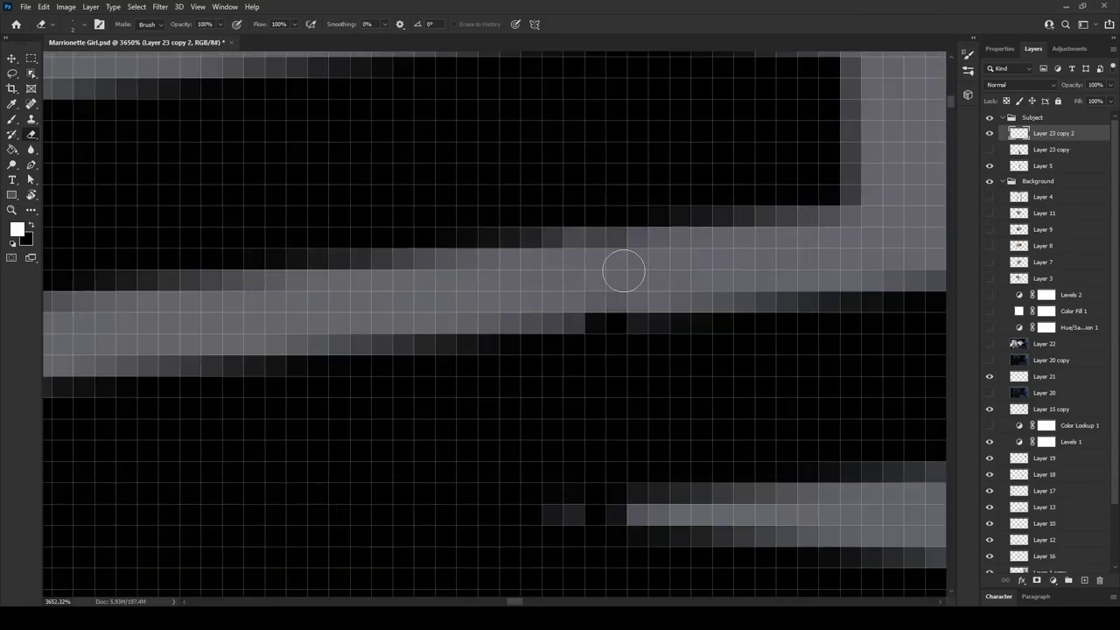
scroll(655, 440, down, 2)
Step: Remove the last stubs and the right-end hook with a larger eraser, then start resizing the strings
key(b)
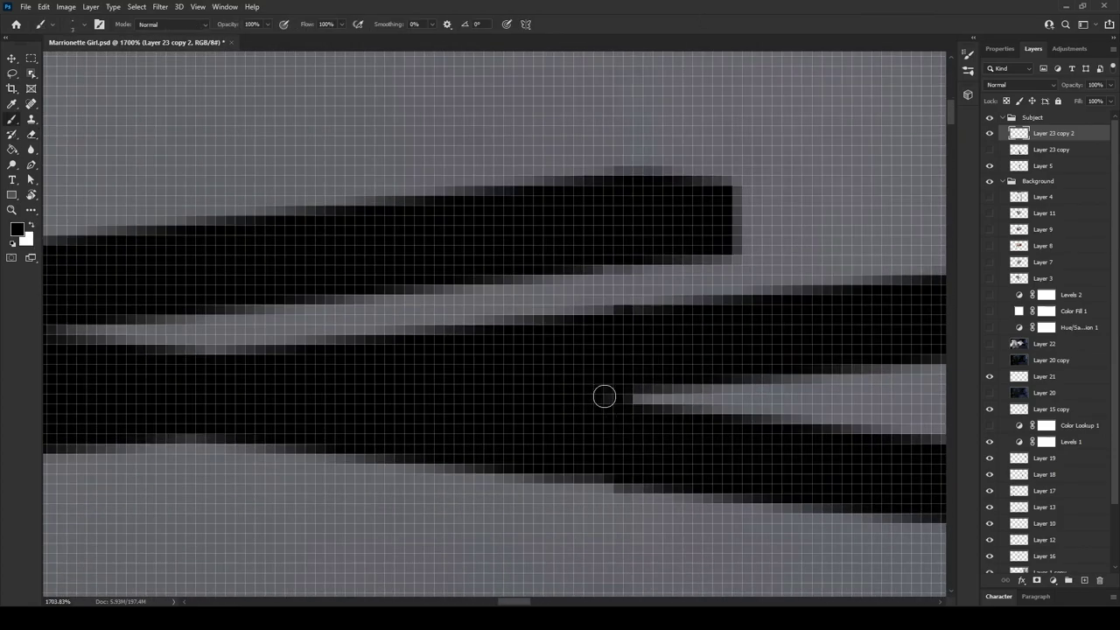
scroll(612, 395, down, 1)
key(e)
scroll(612, 272, down, 6)
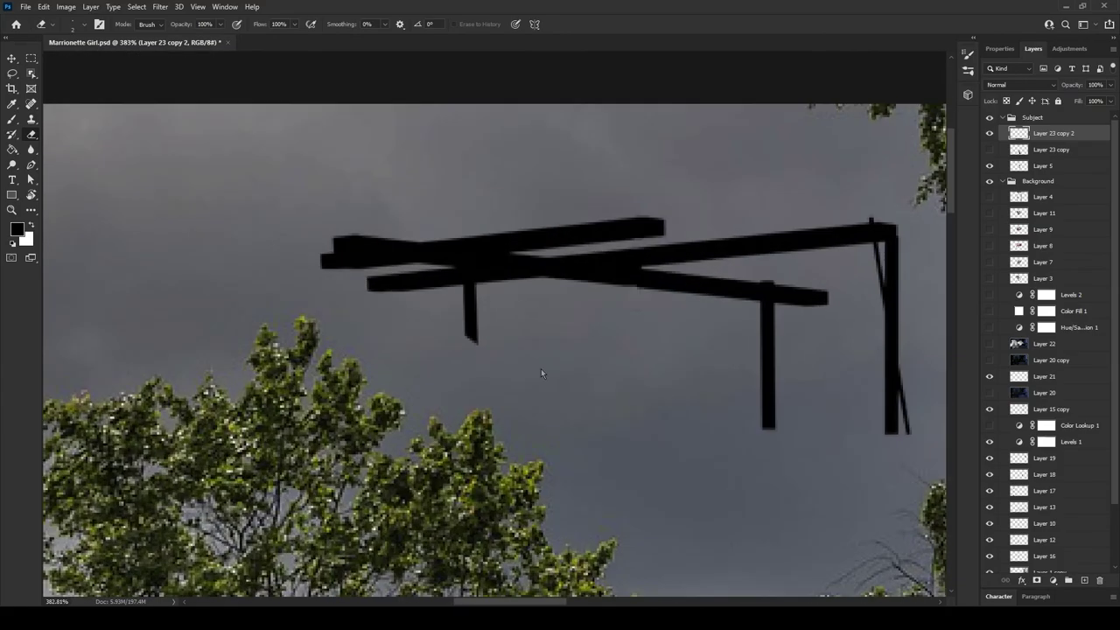
scroll(477, 309, up, 5)
drag(500, 370, 500, 383)
scroll(500, 383, down, 5)
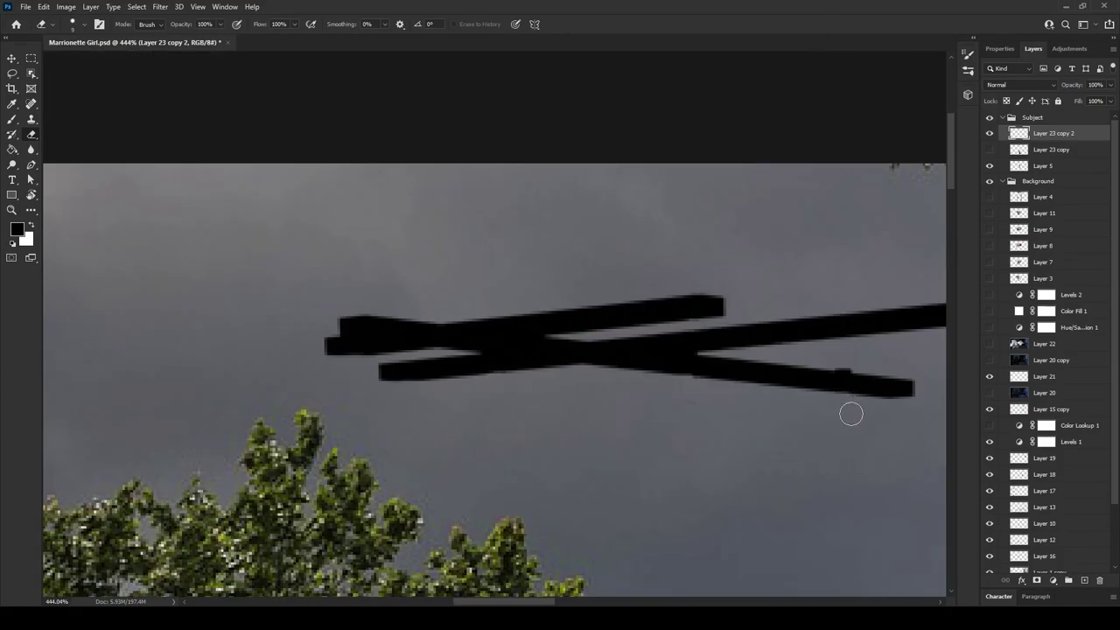
scroll(755, 316, up, 5)
drag(756, 315, 771, 327)
scroll(771, 328, down, 5)
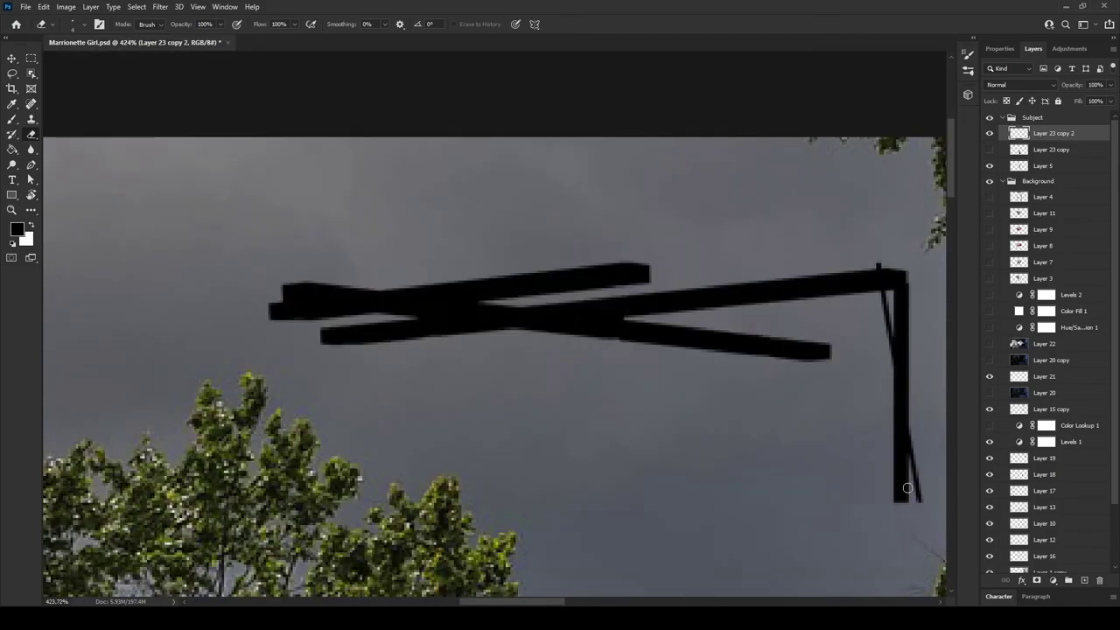
key(bracketright)
drag(901, 398, 893, 293)
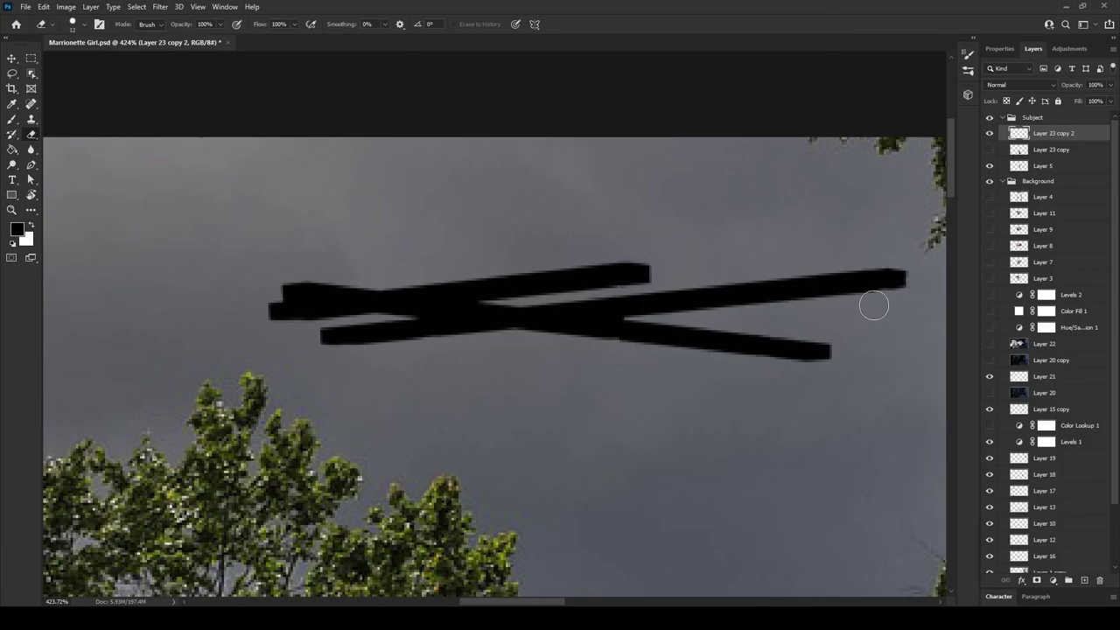
key(ctrl+0)
key(ctrl+t)
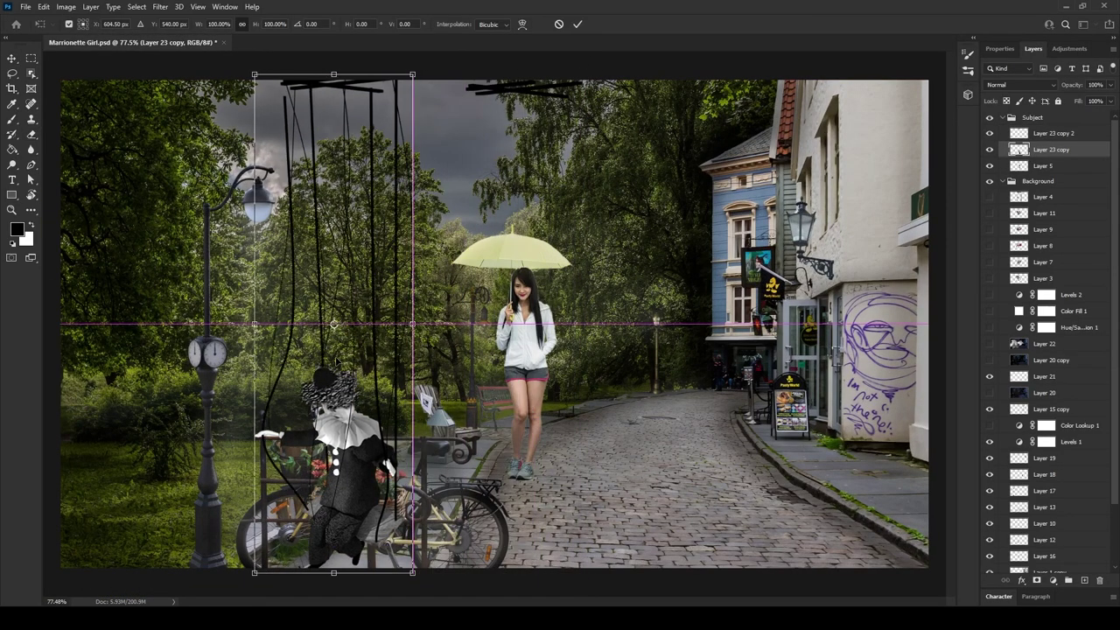
Step: Commit the strings transform and hide the street Background group
click(578, 24)
click(990, 181)
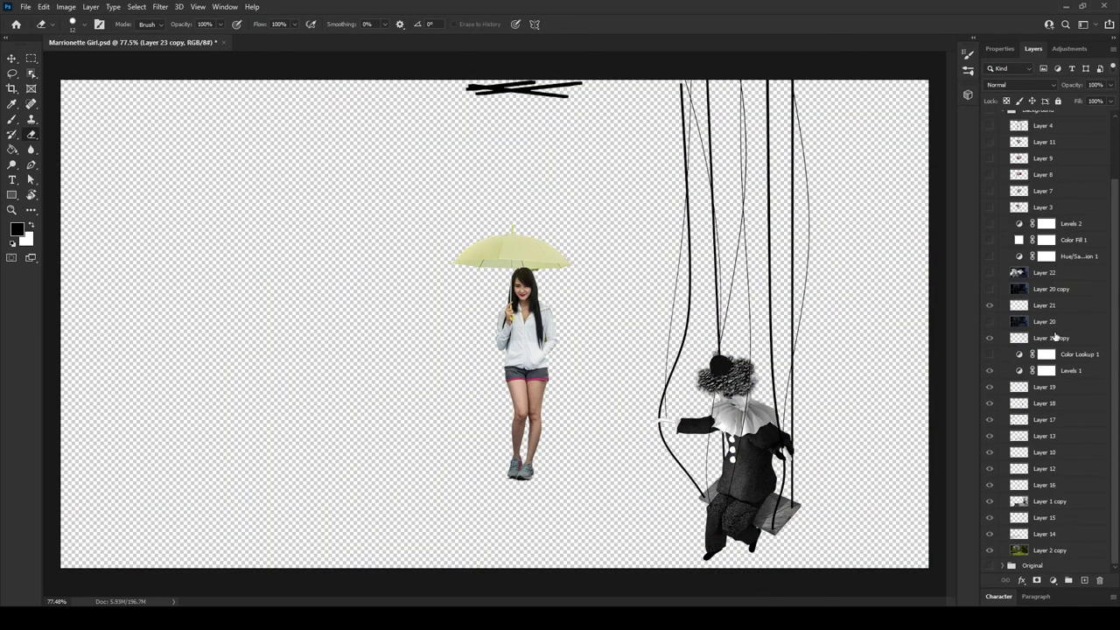
scroll(764, 382, up, 1)
Step: Erase the grey swing and fringe beside the black rope
key(e)
scroll(837, 481, up, 3)
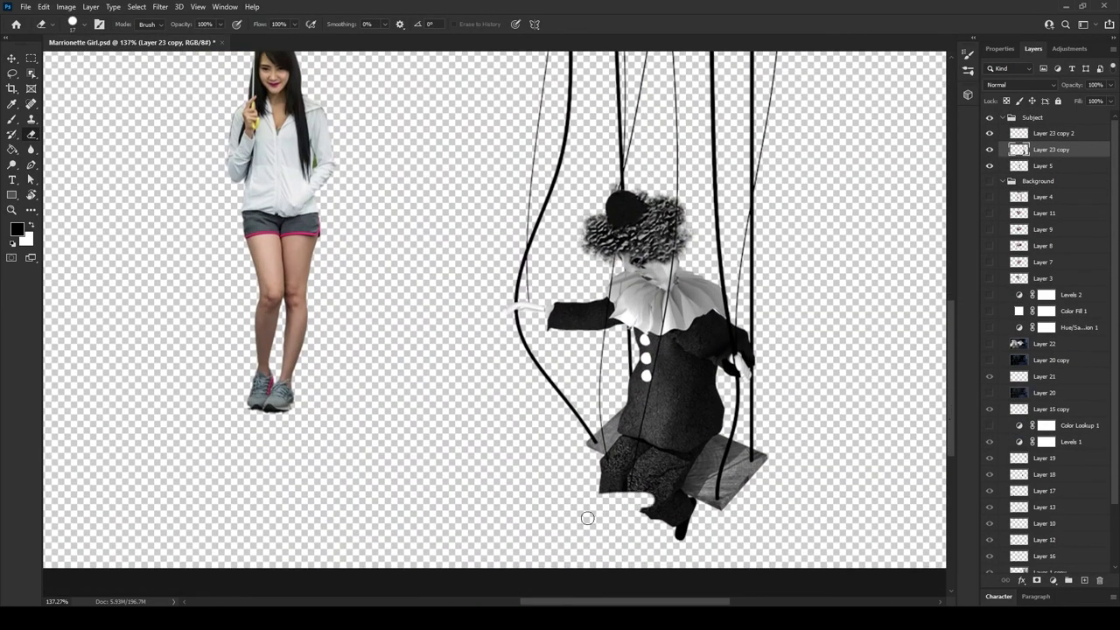
scroll(736, 472, up, 8)
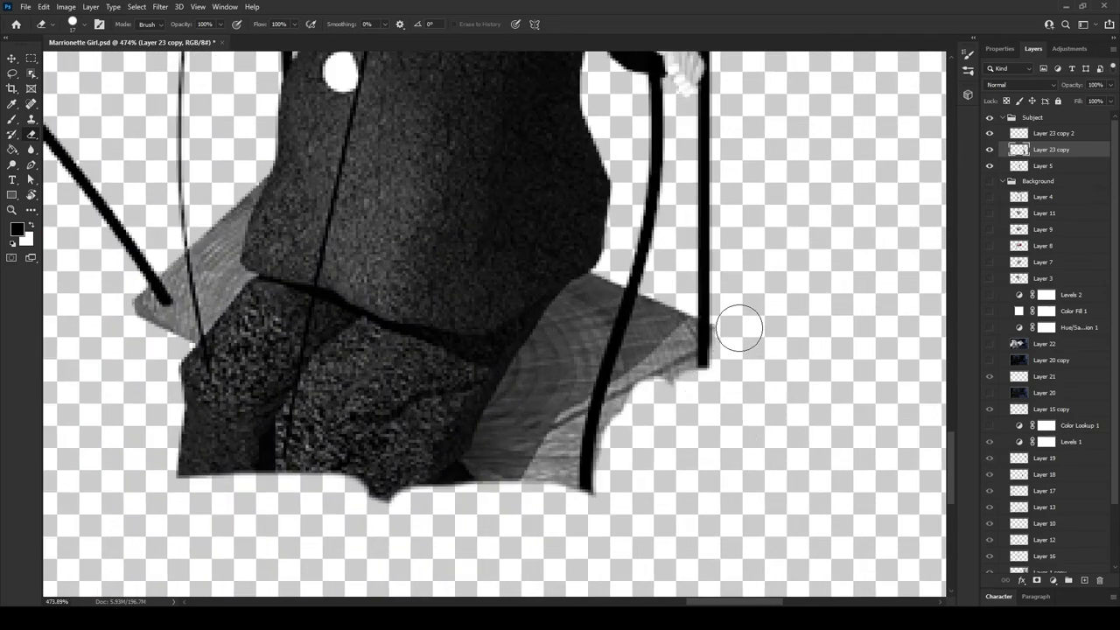
drag(657, 327, 670, 357)
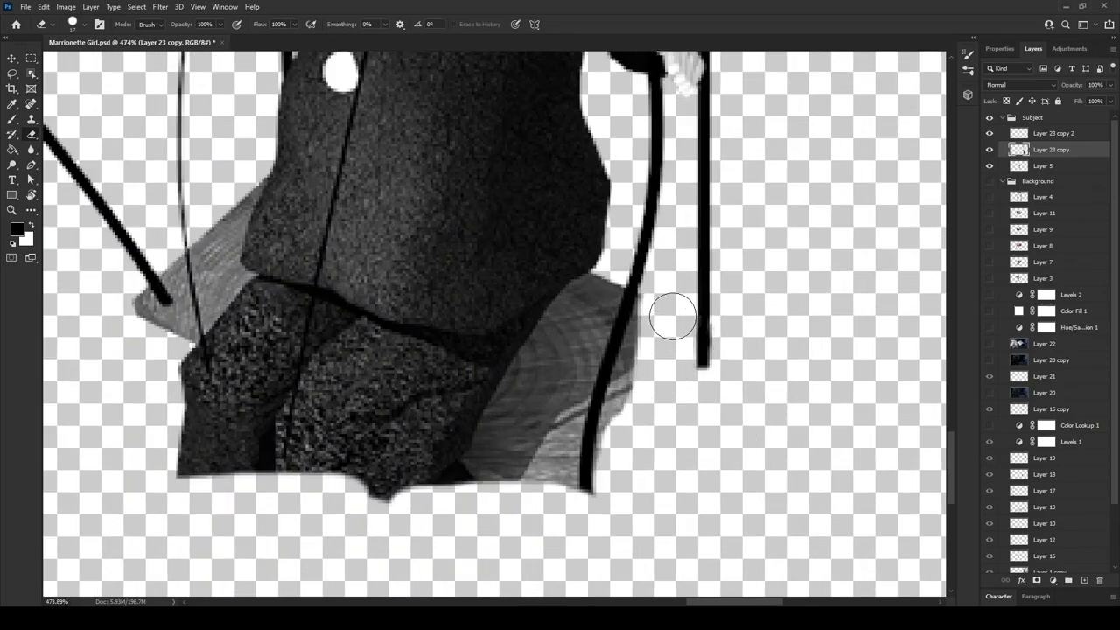
mouse_move(629, 455)
mouse_down()
mouse_move(655, 318)
mouse_move(617, 454)
mouse_up()
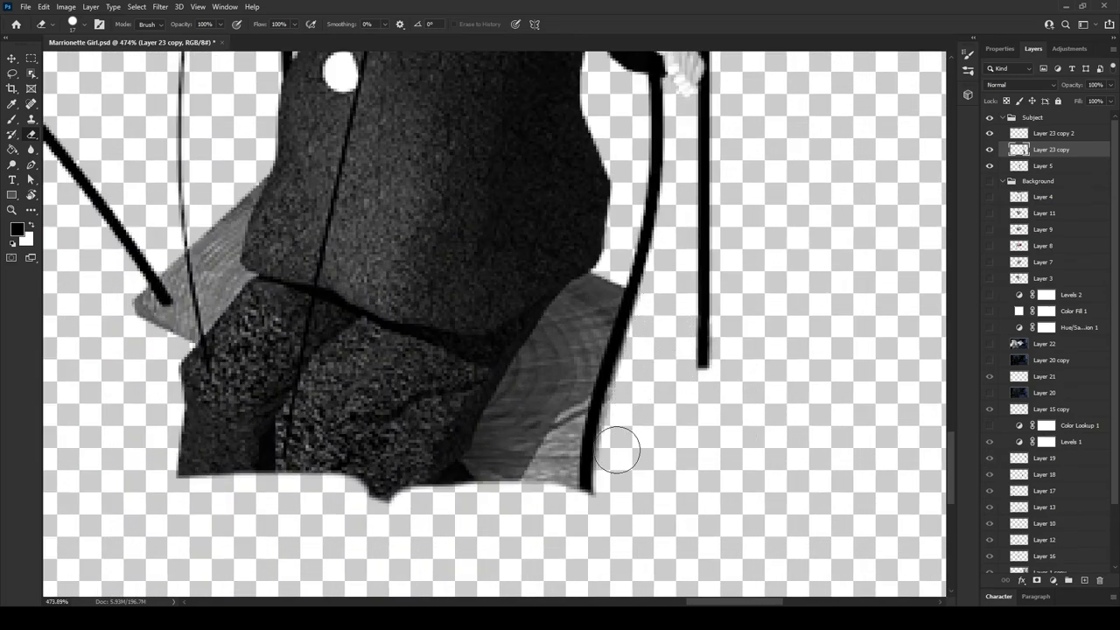
scroll(624, 420, down, 3)
scroll(578, 403, up, 3)
scroll(555, 388, up, 2)
drag(555, 387, 575, 400)
drag(645, 153, 601, 305)
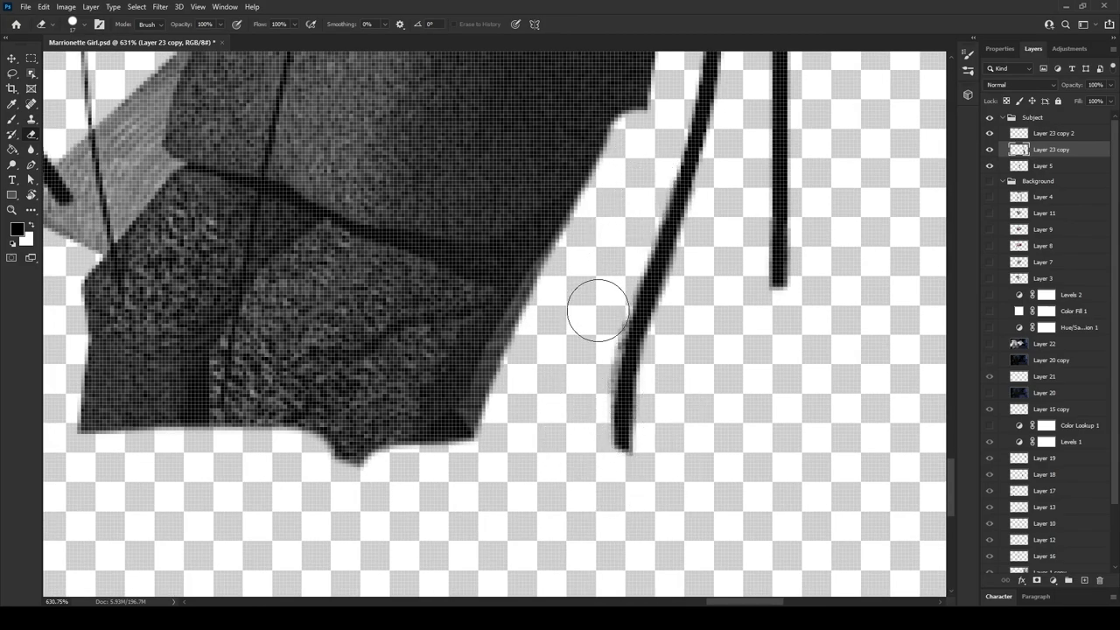
scroll(639, 483, down, 5)
scroll(544, 206, up, 2)
scroll(545, 206, up, 1)
Step: Erase the clown's head, ruff, arm and body, leaving only the strings
drag(505, 243, 437, 327)
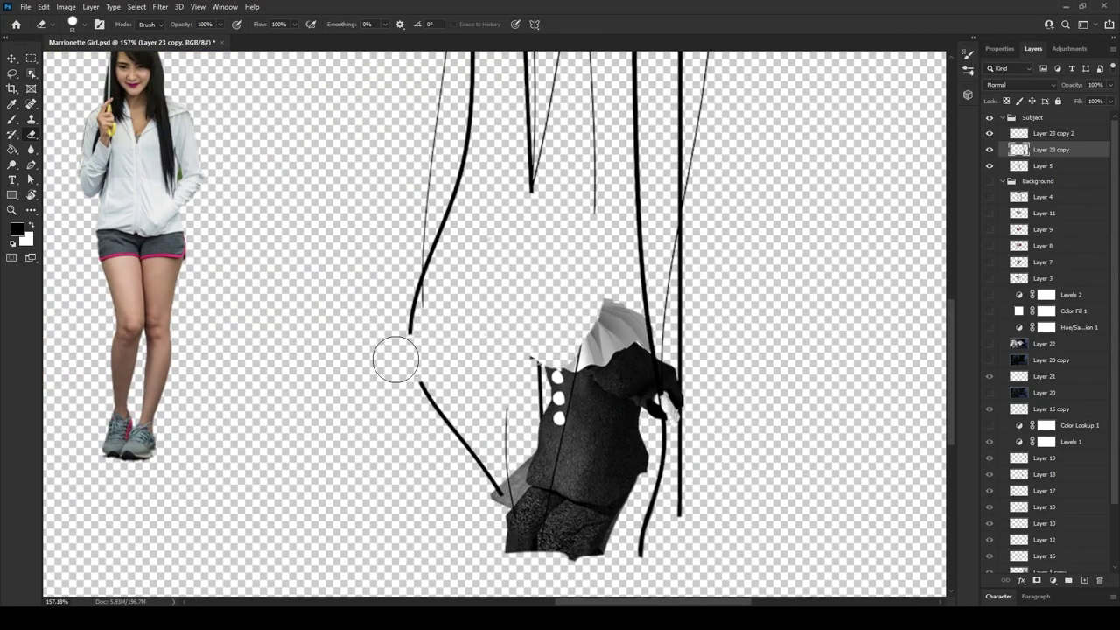
mouse_move(428, 364)
mouse_down()
mouse_move(613, 450)
mouse_move(551, 412)
mouse_move(615, 310)
mouse_move(693, 323)
mouse_up()
scroll(691, 268, up, 3)
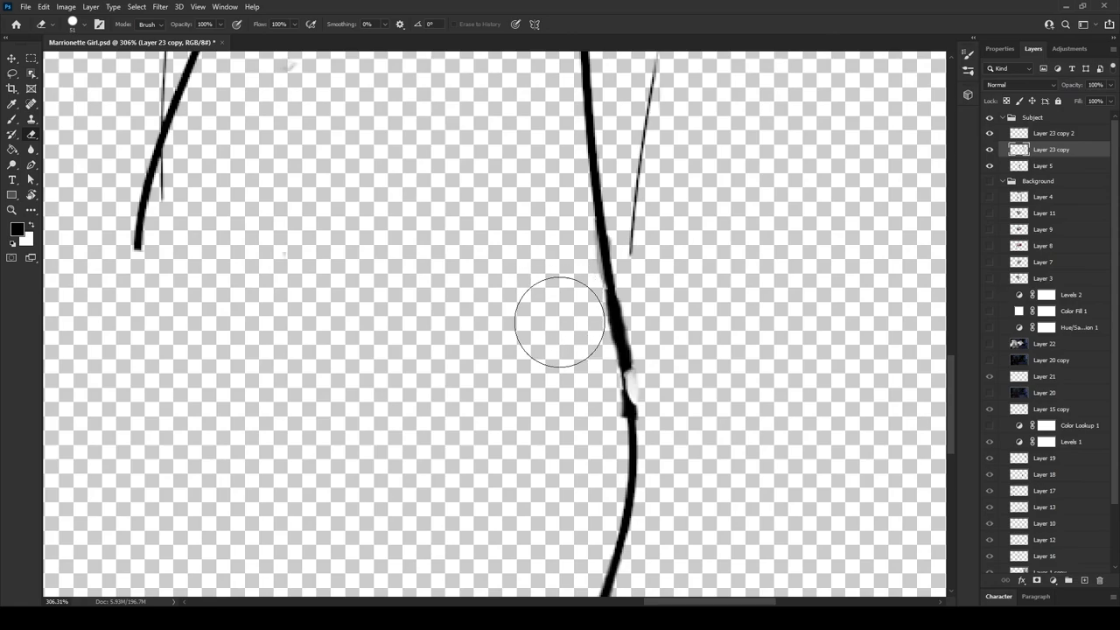
scroll(579, 419, down, 4)
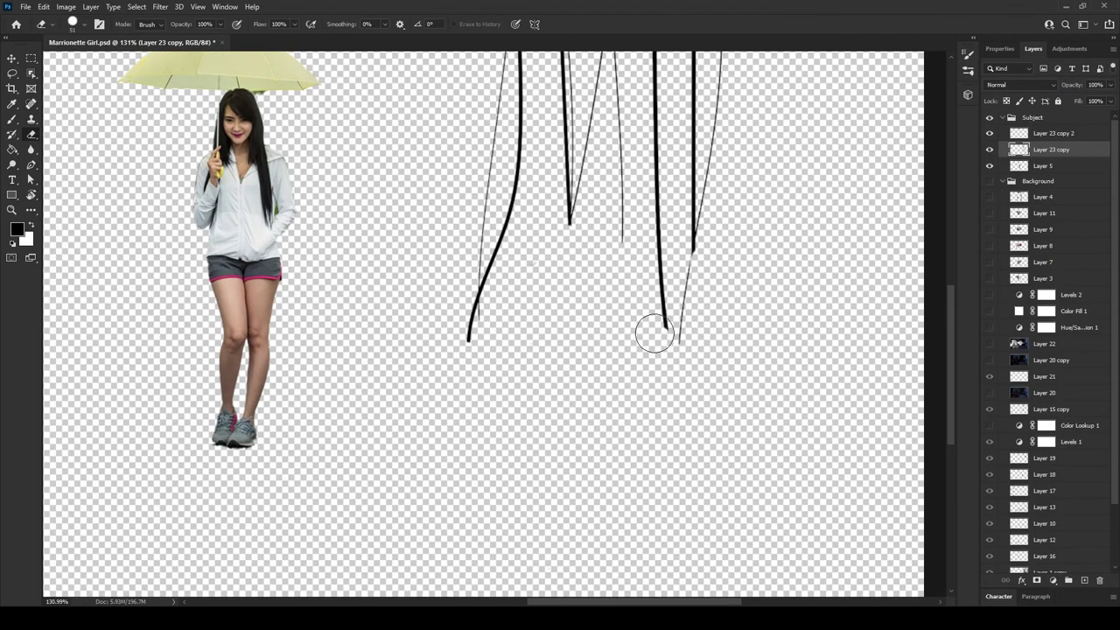
Step: Move and scale the strings so they fit over the girl
key(ctrl+0)
key(ctrl+t)
drag(700, 263, 520, 280)
drag(519, 118, 520, 192)
drag(520, 351, 520, 271)
click(578, 23)
scroll(487, 96, up, 3)
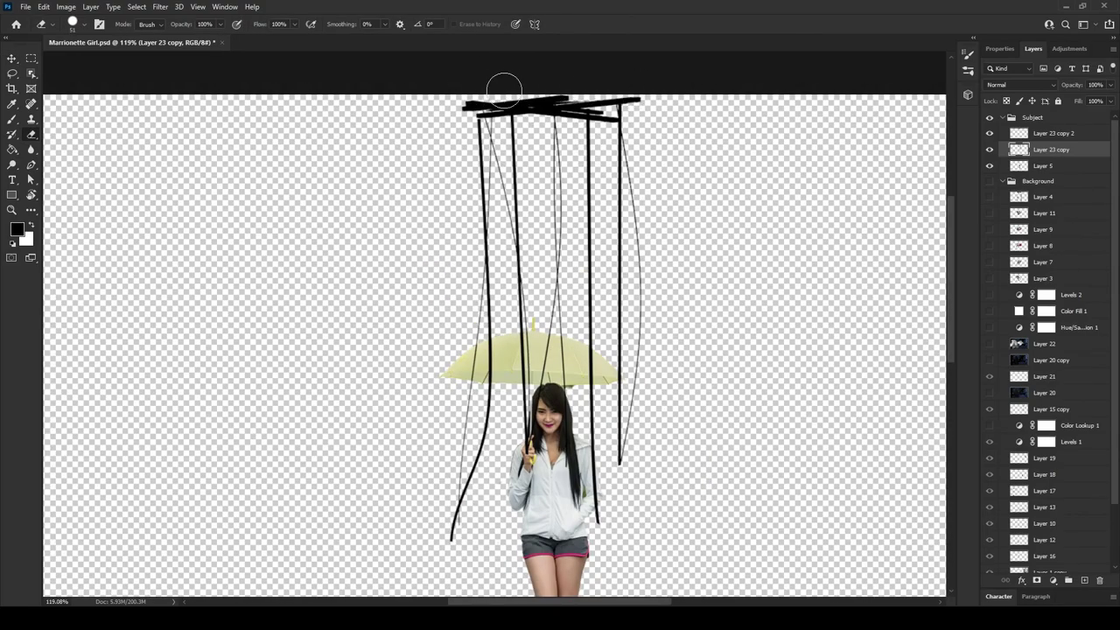
Step: Thicken the top of one string with a black brush stroke
key(b)
scroll(471, 90, up, 5)
scroll(490, 114, up, 5)
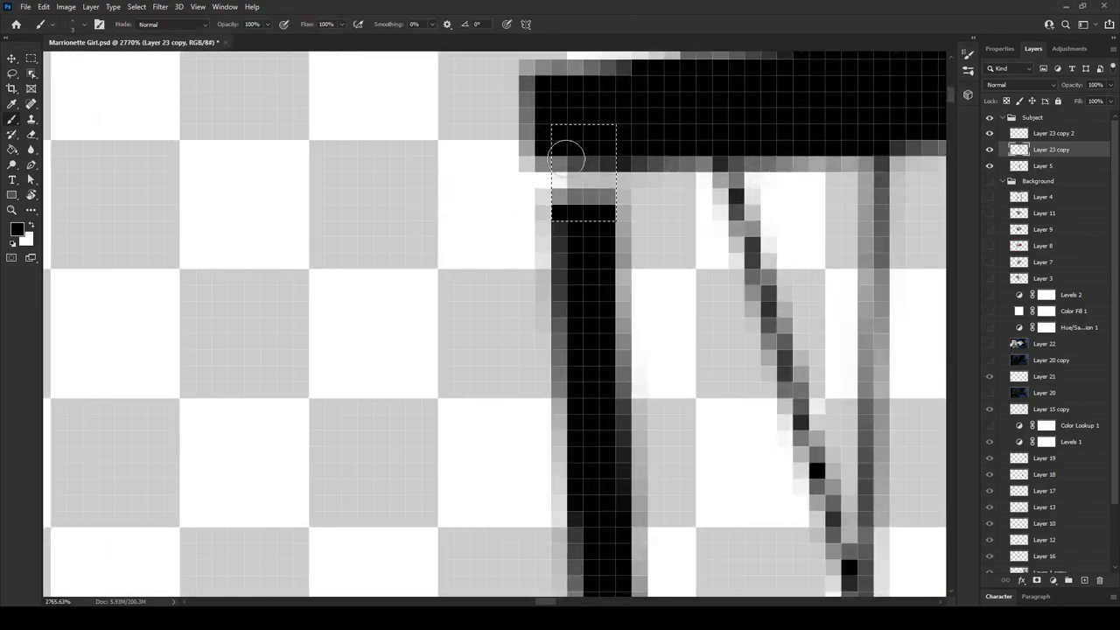
drag(571, 280, 573, 155)
key(ctrl+0)
Step: Warp the strings so their lower ends bend toward the girl
key(ctrl+t)
click(522, 24)
scroll(602, 373, up, 2)
mouse_move(602, 373)
mouse_down()
mouse_move(503, 456)
mouse_move(515, 435)
mouse_move(491, 475)
mouse_up()
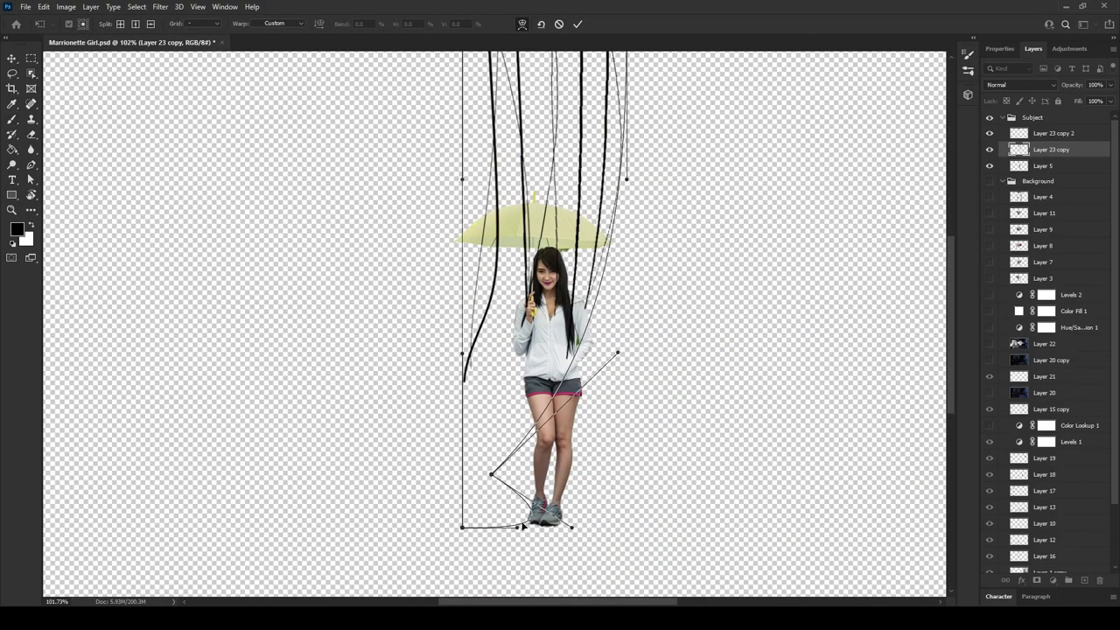
Step: Reshape the warped strings around the girl's body and commit the warp
drag(462, 528, 654, 526)
drag(462, 353, 469, 373)
key(Return)
scroll(525, 307, down, 2)
scroll(560, 263, up, 3)
Step: Duplicate the strings layer beneath Layer 5 and make the copy visible
key(e)
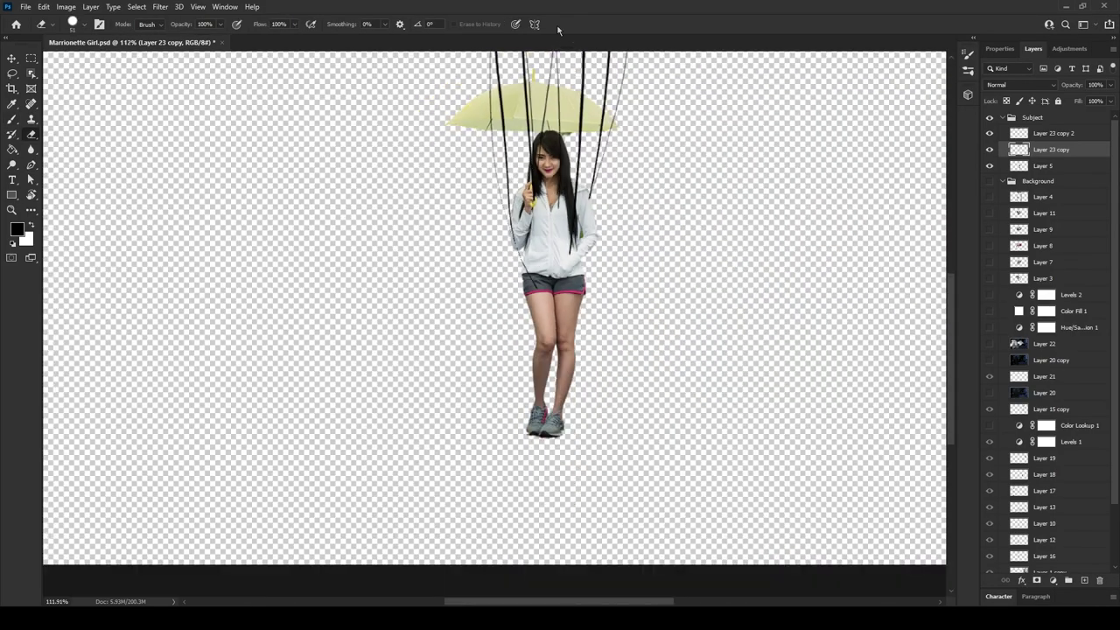
scroll(556, 214, up, 1)
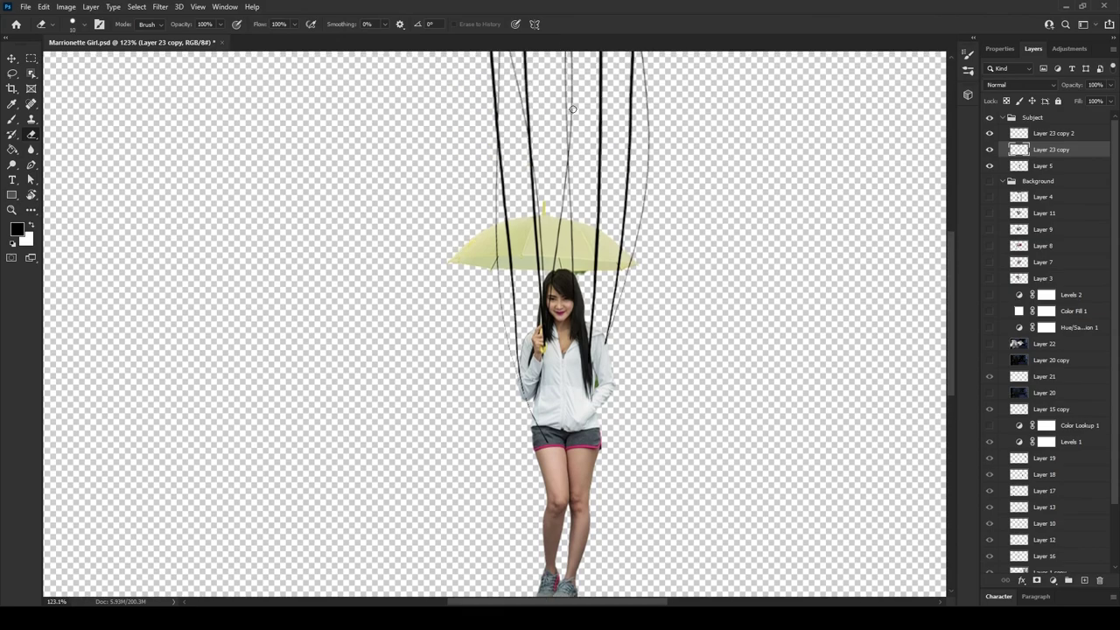
scroll(555, 215, up, 2)
scroll(540, 348, up, 1)
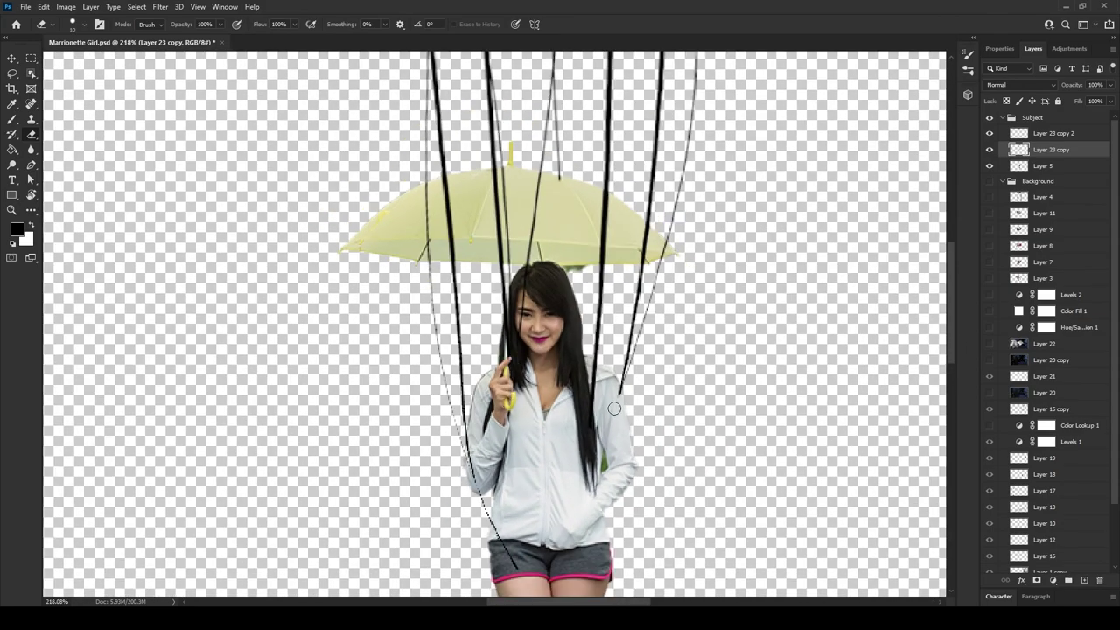
scroll(779, 263, down, 3)
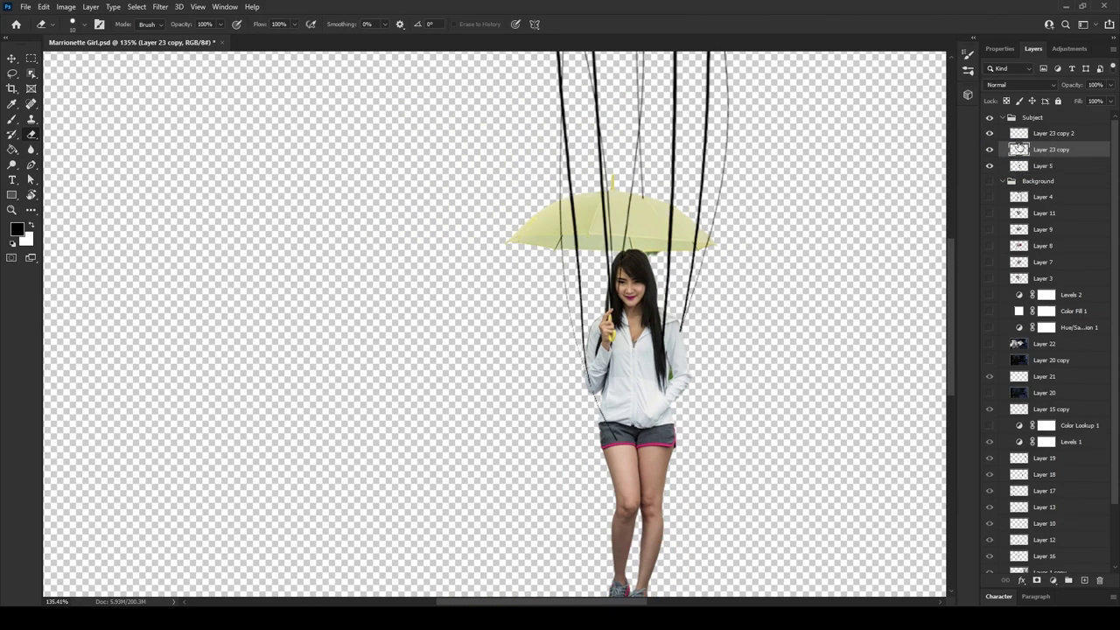
drag(1019, 149, 1020, 174)
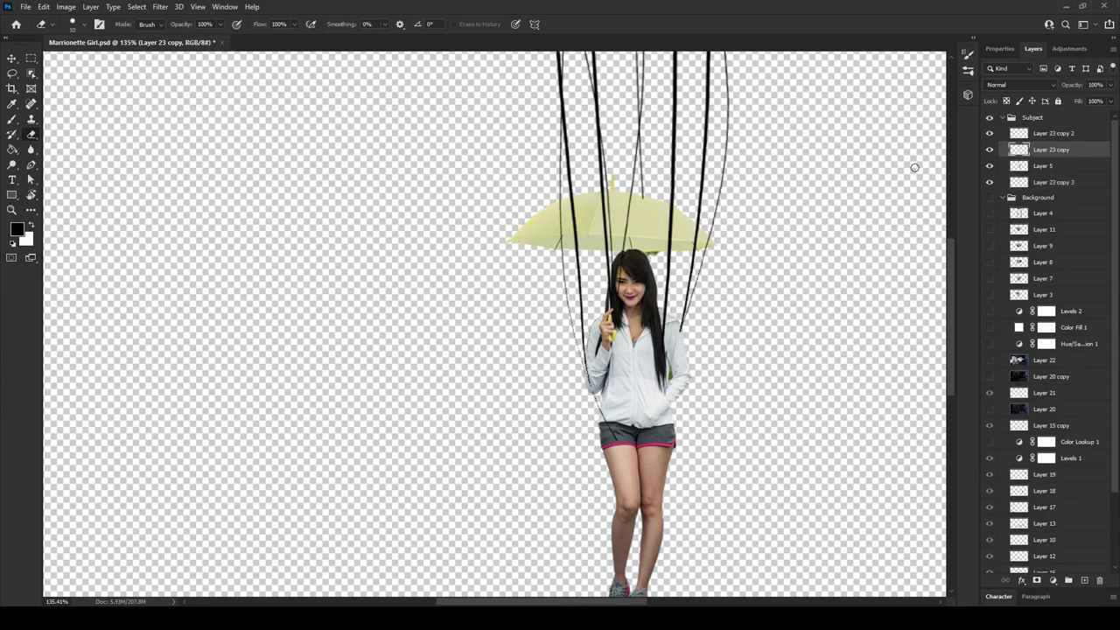
scroll(598, 180, up, 3)
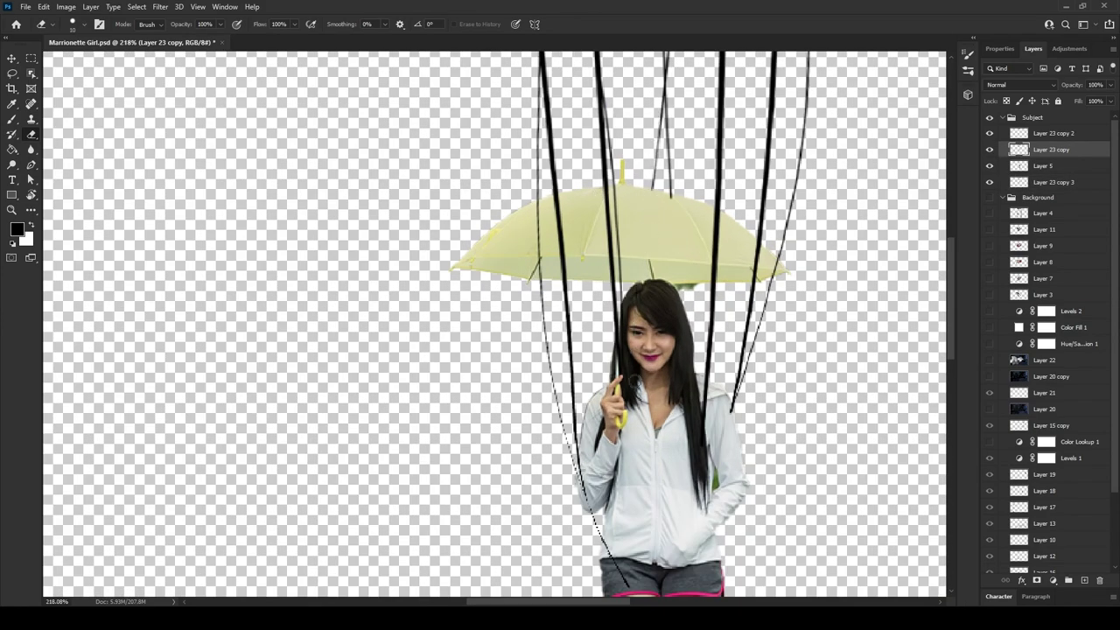
shift+click(649, 207)
Step: Erase string fragments at the umbrella top, toggling the strings layer to compare
scroll(620, 243, up, 5)
scroll(674, 306, down, 5)
scroll(675, 307, up, 1)
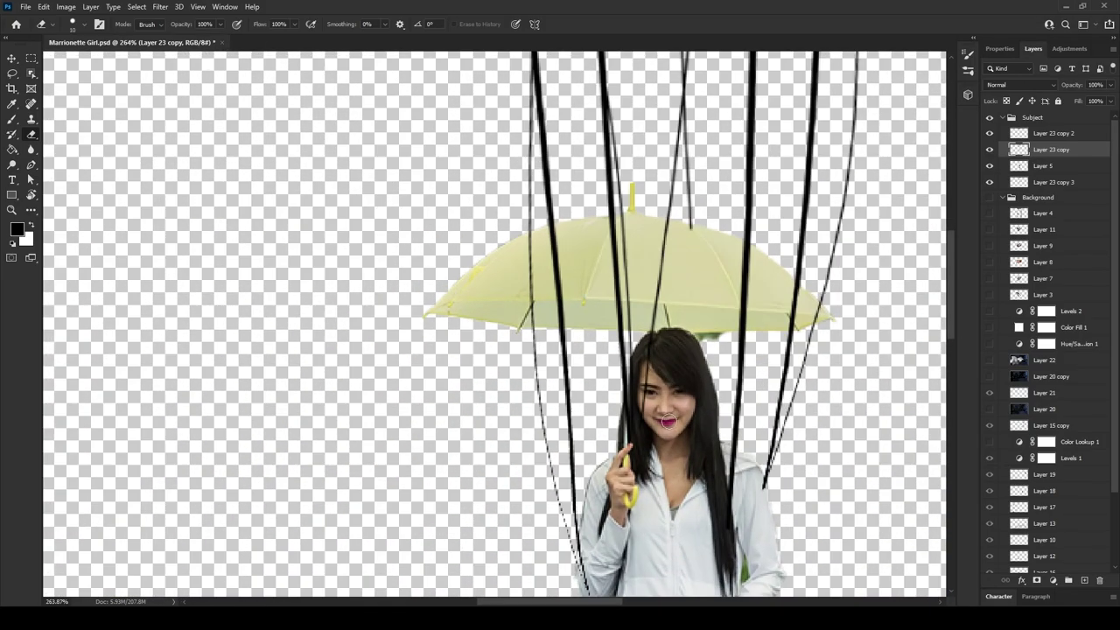
scroll(616, 264, up, 3)
drag(663, 295, 658, 300)
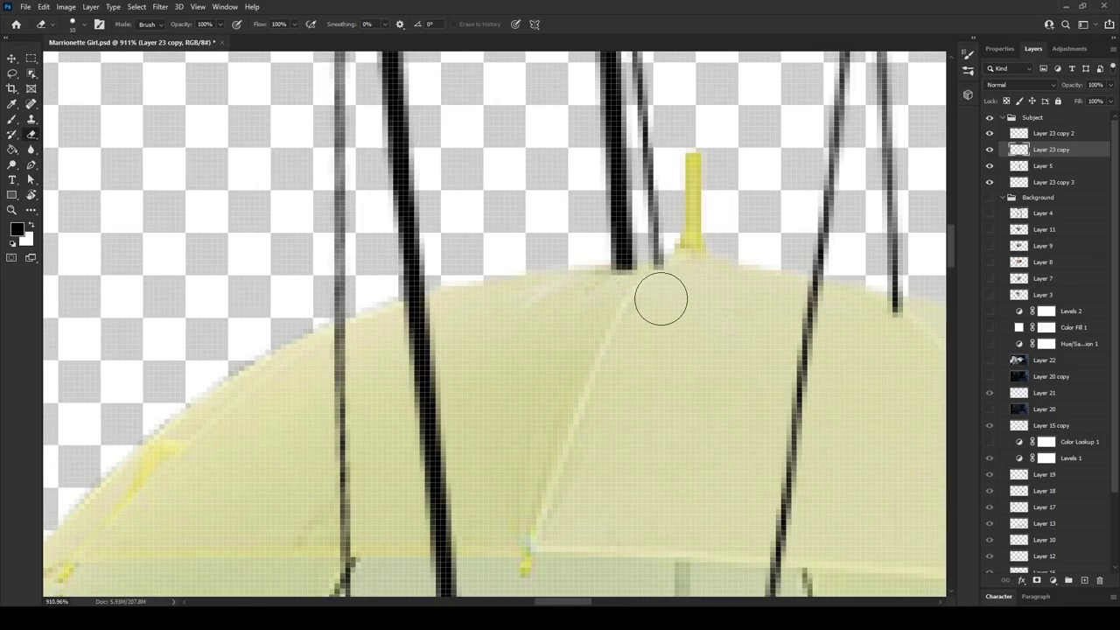
scroll(657, 300, down, 5)
scroll(715, 280, up, 5)
scroll(715, 280, down, 5)
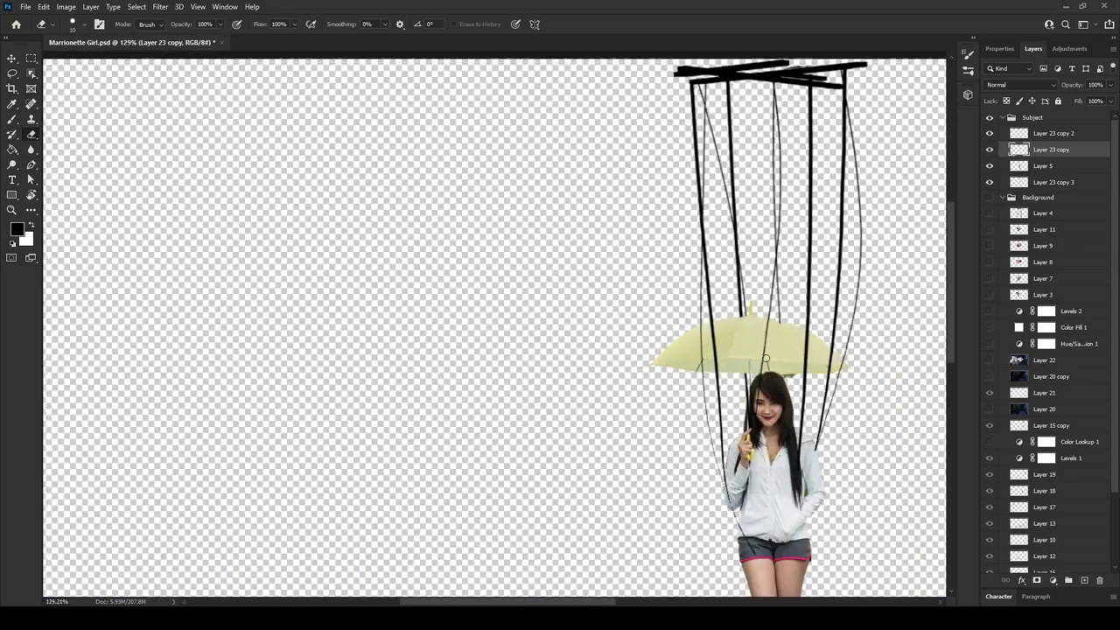
click(990, 156)
click(990, 156)
scroll(663, 304, up, 5)
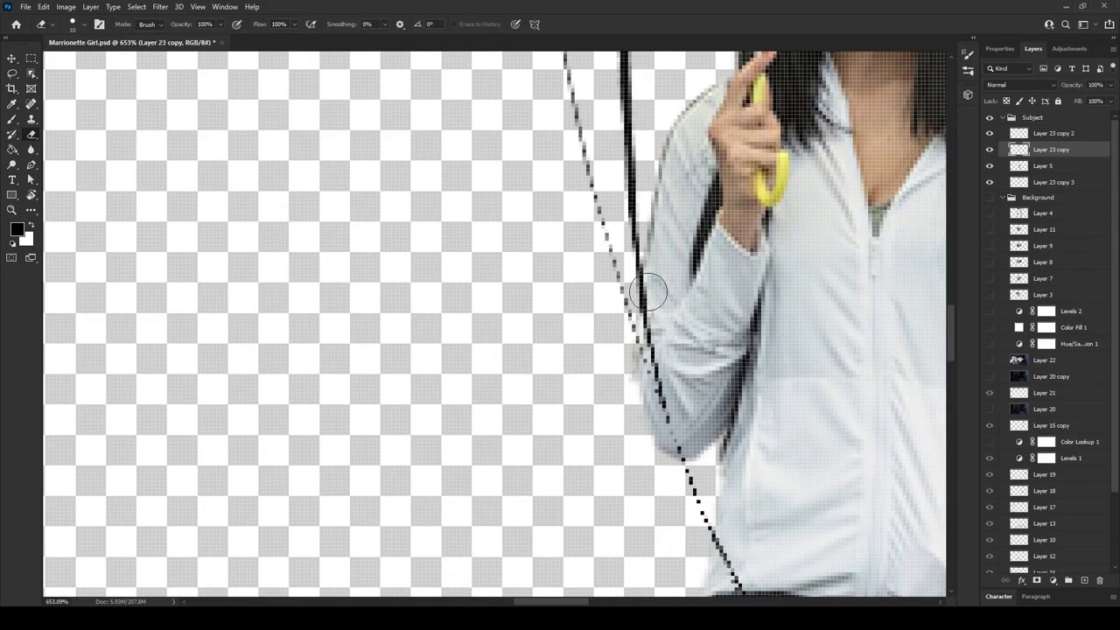
scroll(677, 375, down, 5)
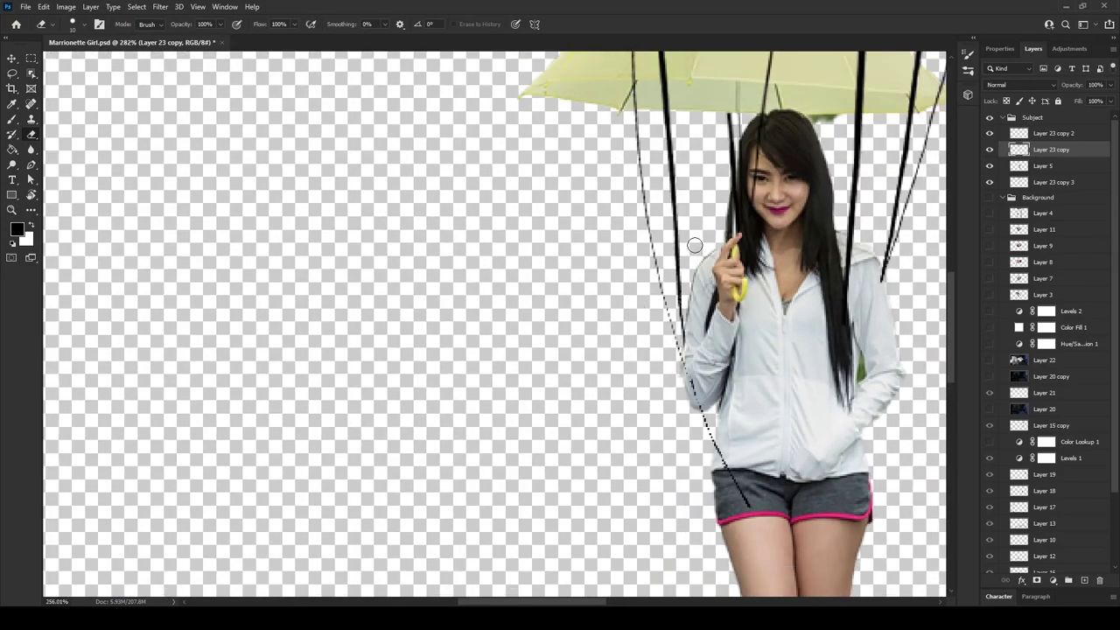
scroll(656, 165, up, 8)
Step: Erase the string sections running over the umbrella
mouse_move(656, 165)
mouse_down()
mouse_move(630, 138)
mouse_move(658, 500)
mouse_up()
scroll(658, 501, down, 3)
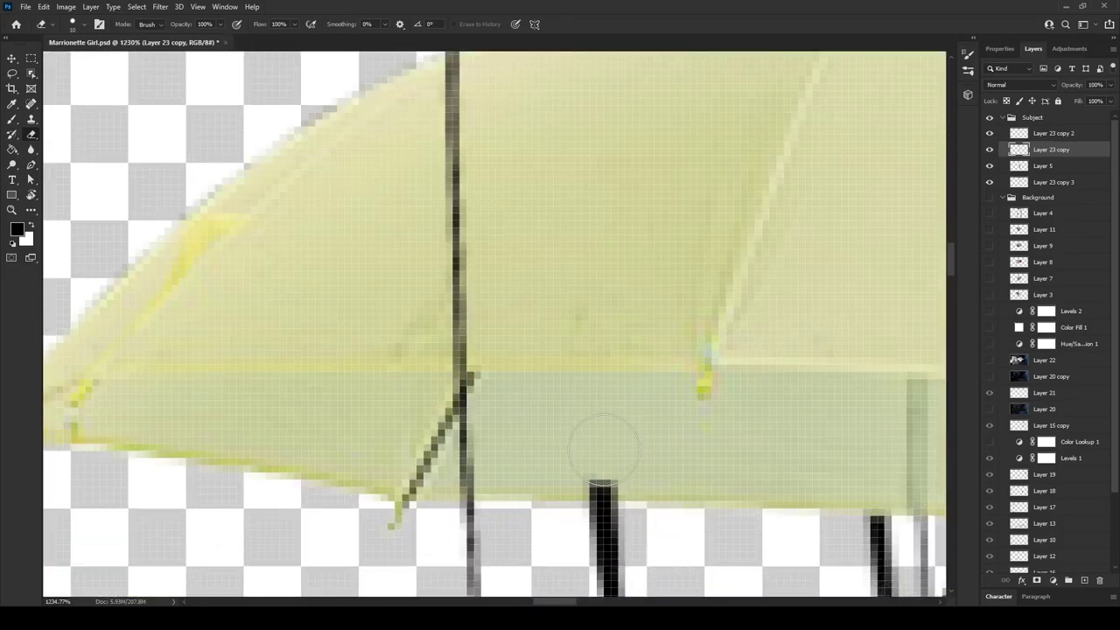
scroll(607, 450, down, 1)
scroll(700, 473, down, 2)
scroll(722, 487, down, 1)
scroll(690, 323, up, 2)
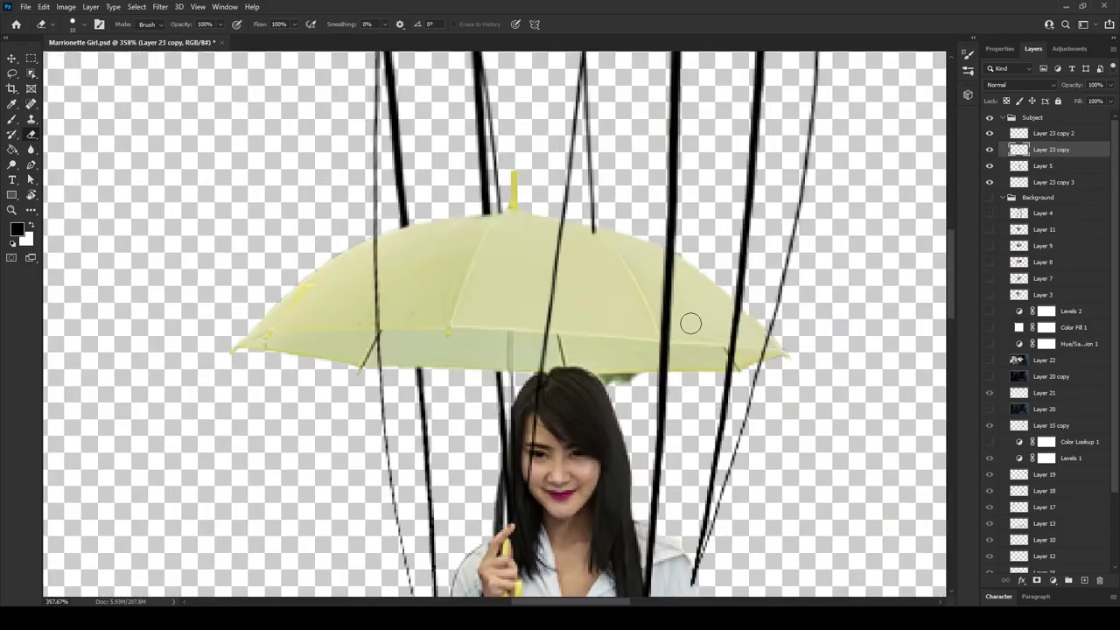
scroll(656, 258, up, 3)
drag(655, 257, 674, 523)
scroll(950, 320, down, 2)
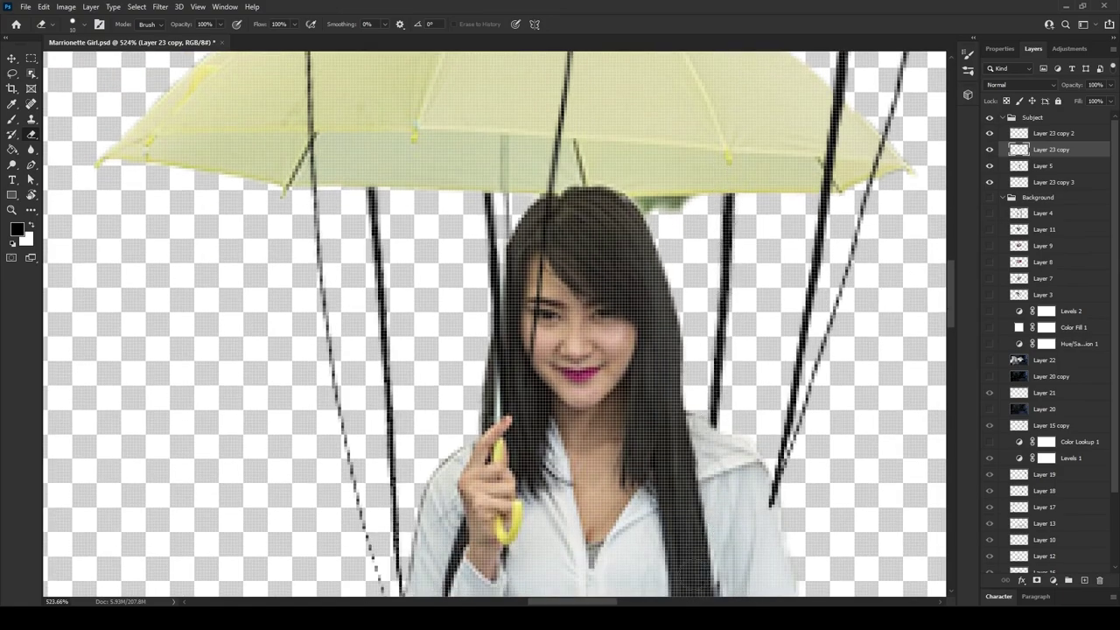
scroll(950, 320, down, 2)
scroll(707, 379, up, 3)
scroll(828, 267, up, 4)
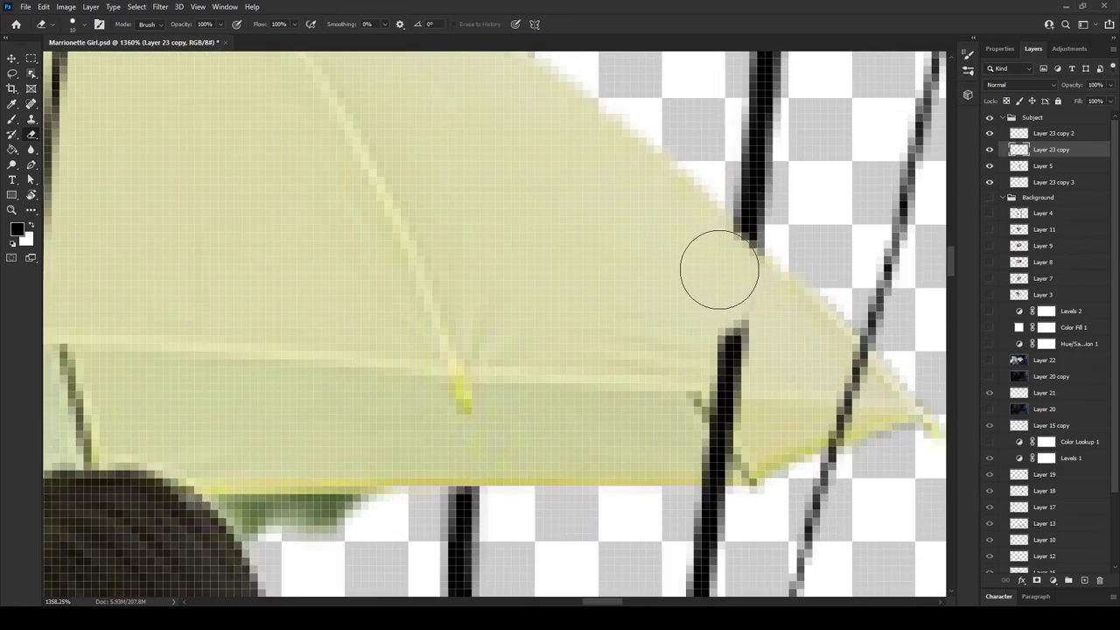
Step: Check the girl's face and strings, then show the street background again
drag(722, 267, 731, 525)
scroll(905, 313, down, 3)
scroll(812, 237, up, 2)
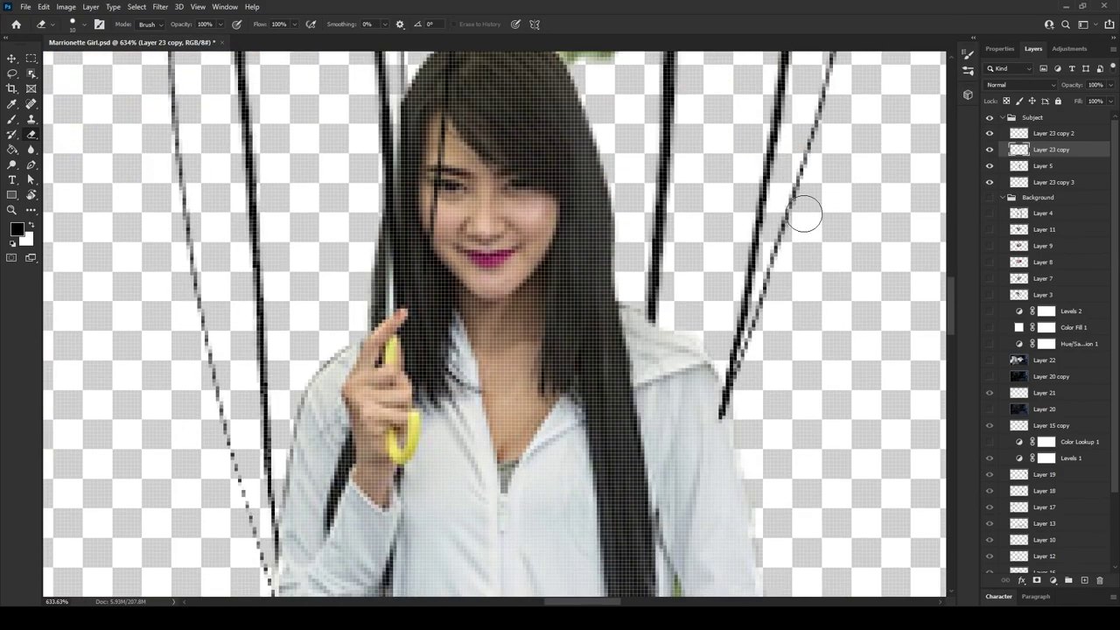
scroll(812, 238, up, 2)
scroll(665, 386, down, 5)
scroll(600, 243, up, 3)
scroll(656, 257, up, 3)
scroll(554, 245, down, 5)
scroll(606, 182, up, 3)
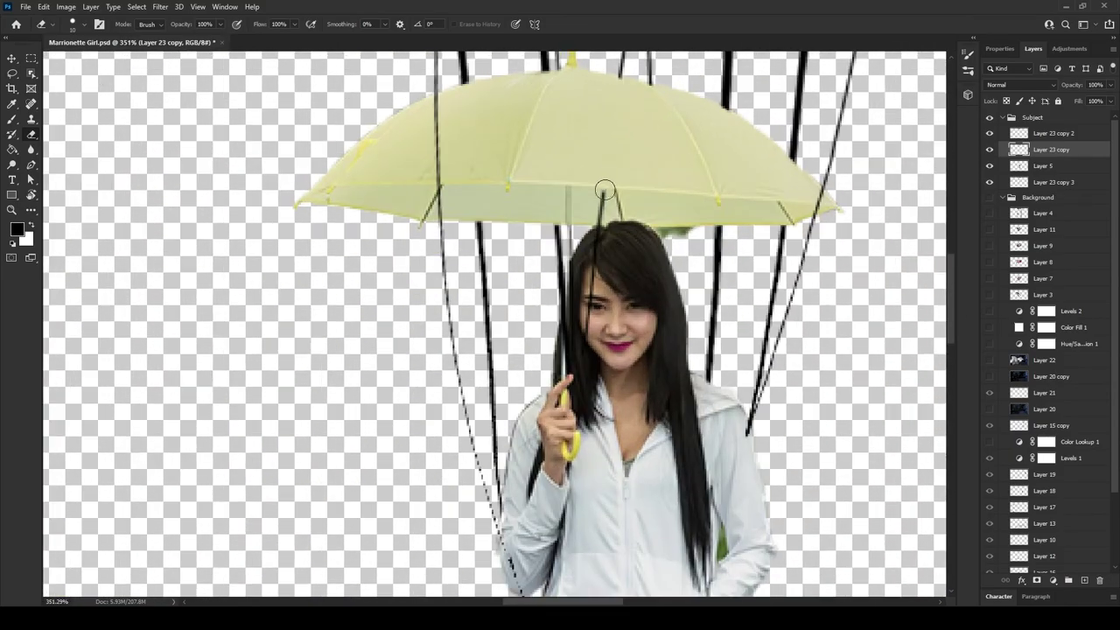
scroll(474, 369, down, 5)
click(990, 197)
Step: Add a new layer and paint a soft shadow beneath the girl's shoes
key(ctrl+shift+alt+n)
key(b)
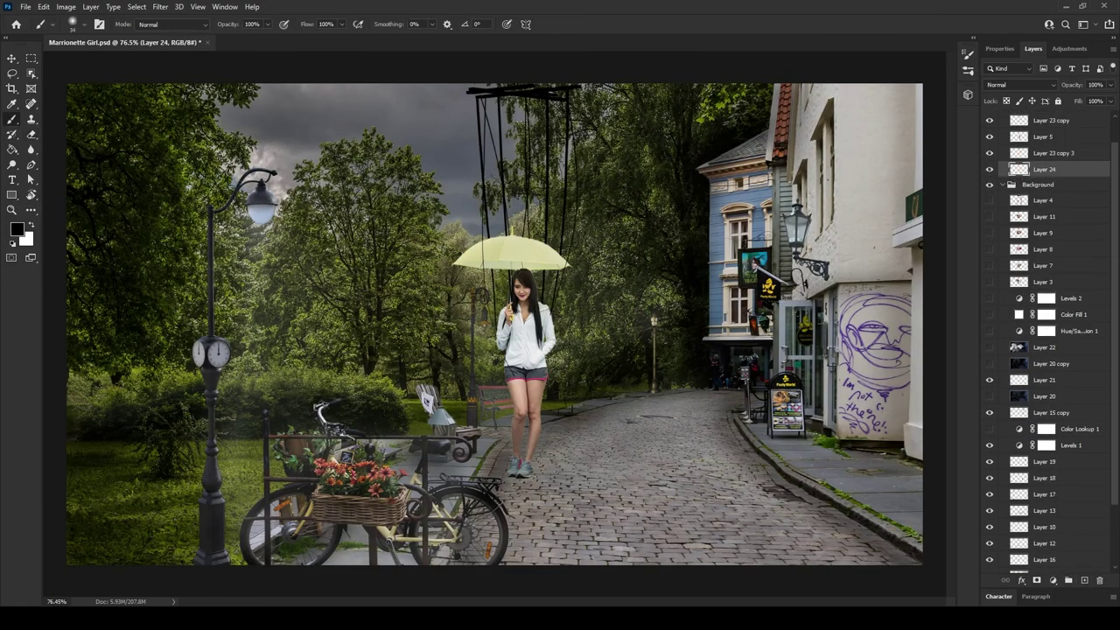
scroll(561, 522, up, 4)
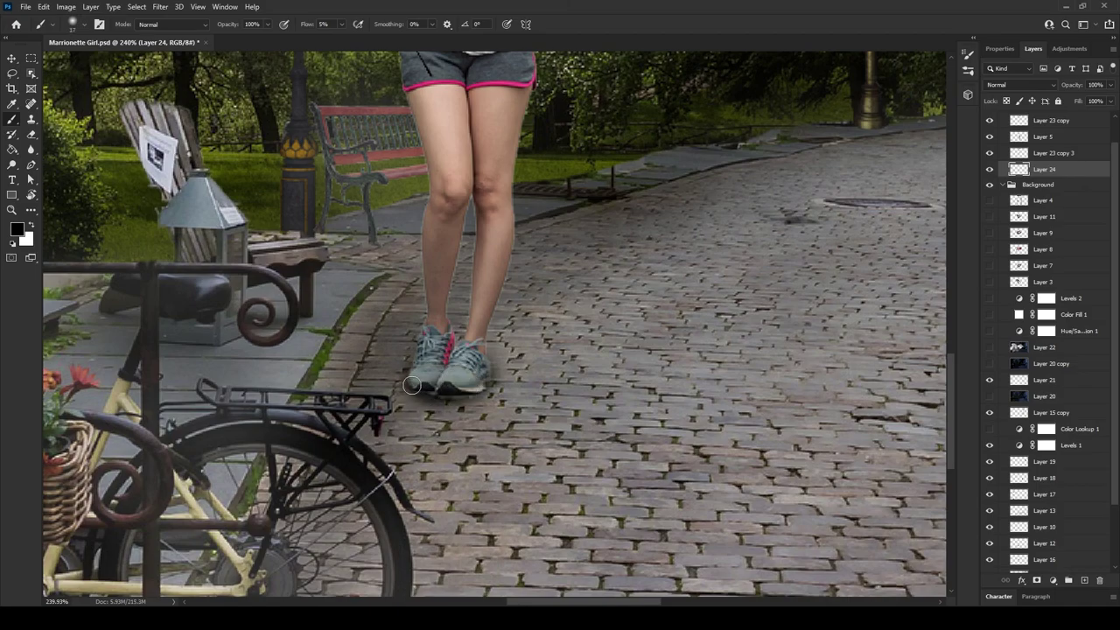
click(482, 400)
scroll(482, 400, up, 2)
key(e)
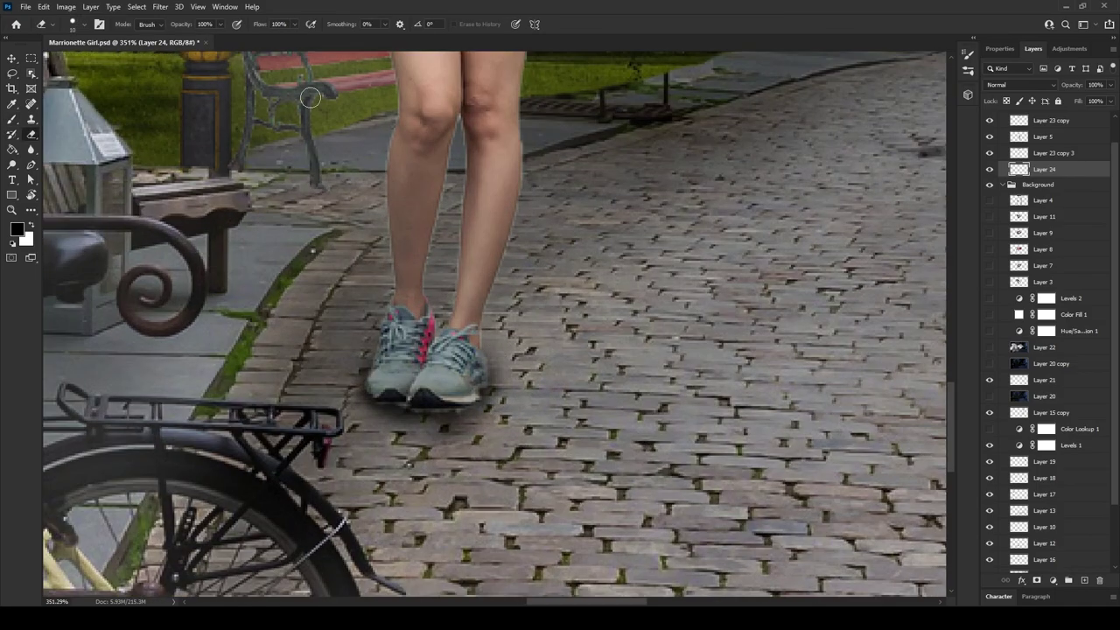
key(b)
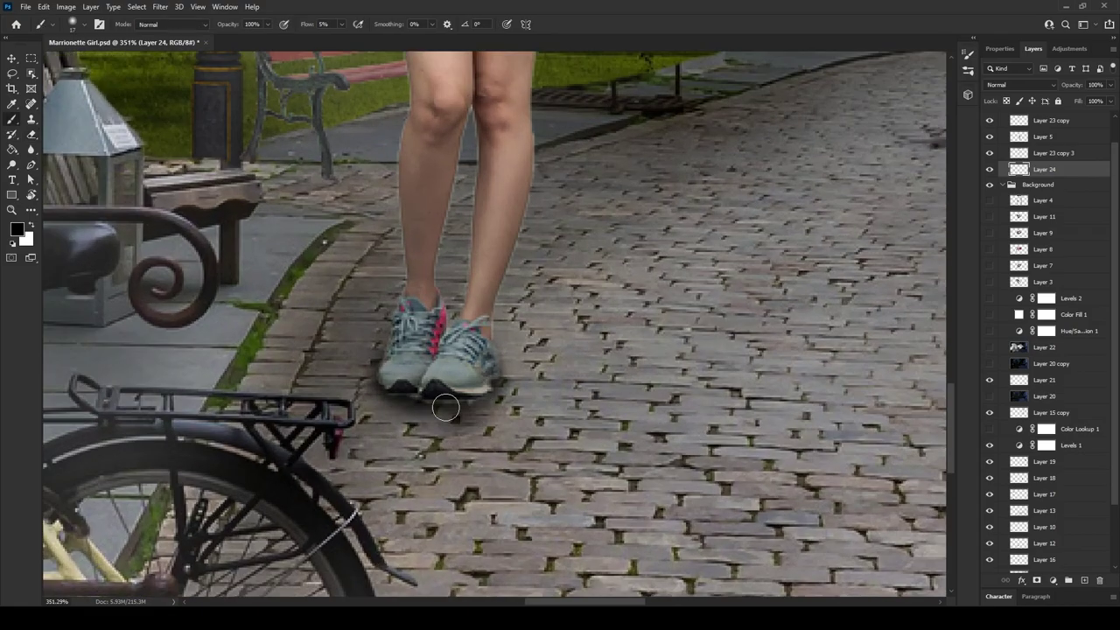
key(ctrl+0)
Step: Give Layer 5 an Inner Shadow layer effect
double_click(1041, 140)
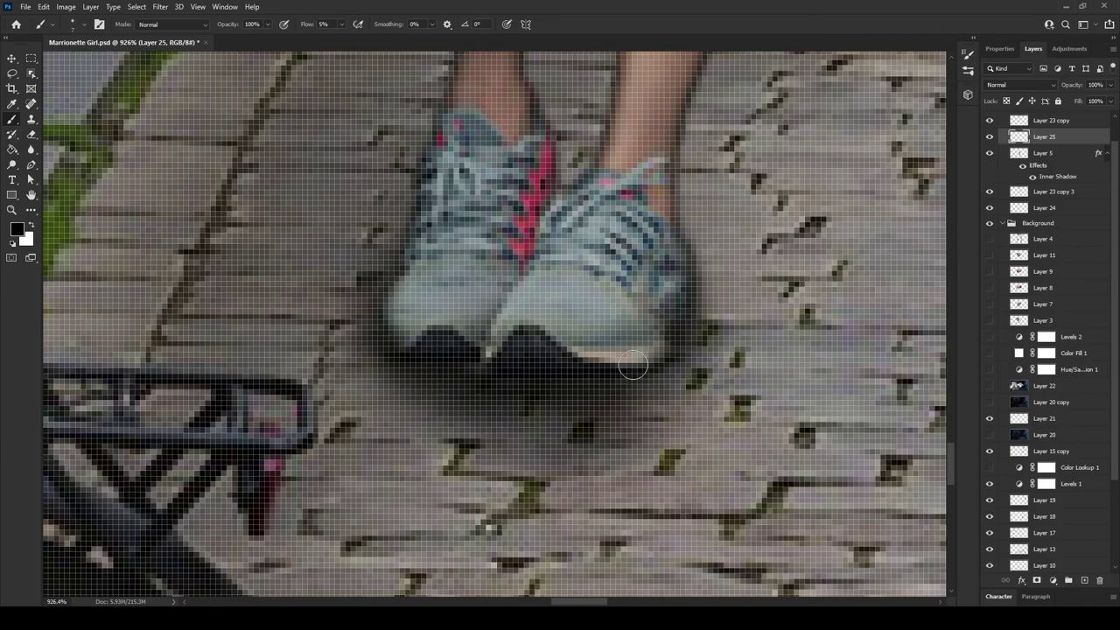
key(ctrl+0)
click(1044, 207)
Step: Trim the shoe shadow on Layer 24 using the eraser at 28% opacity
key(e)
scroll(592, 341, up, 5)
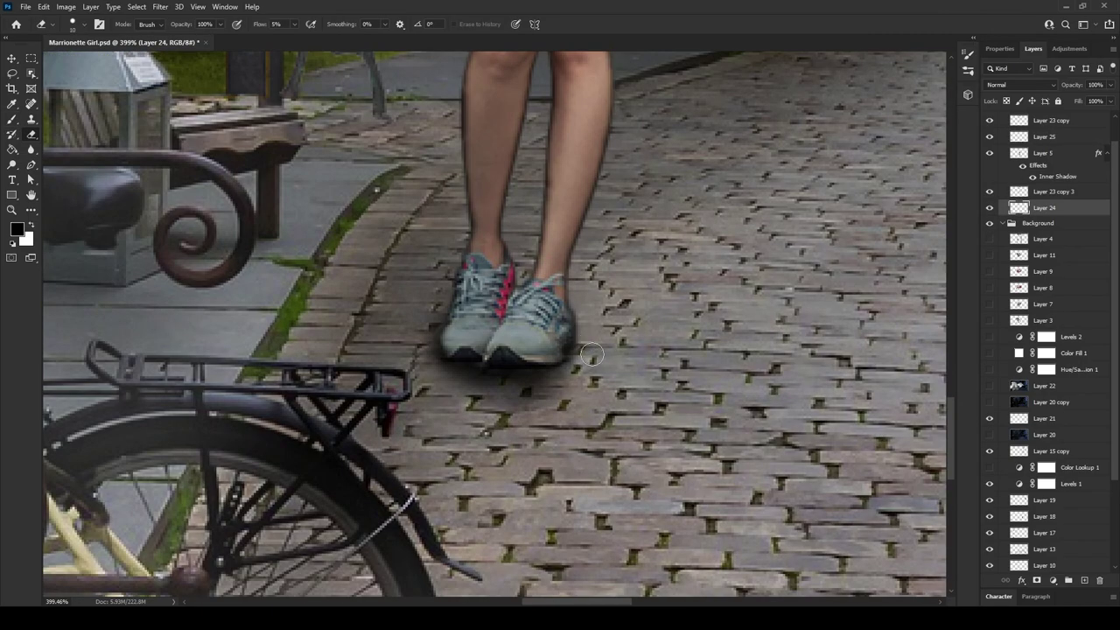
scroll(560, 367, down, 1)
key(b)
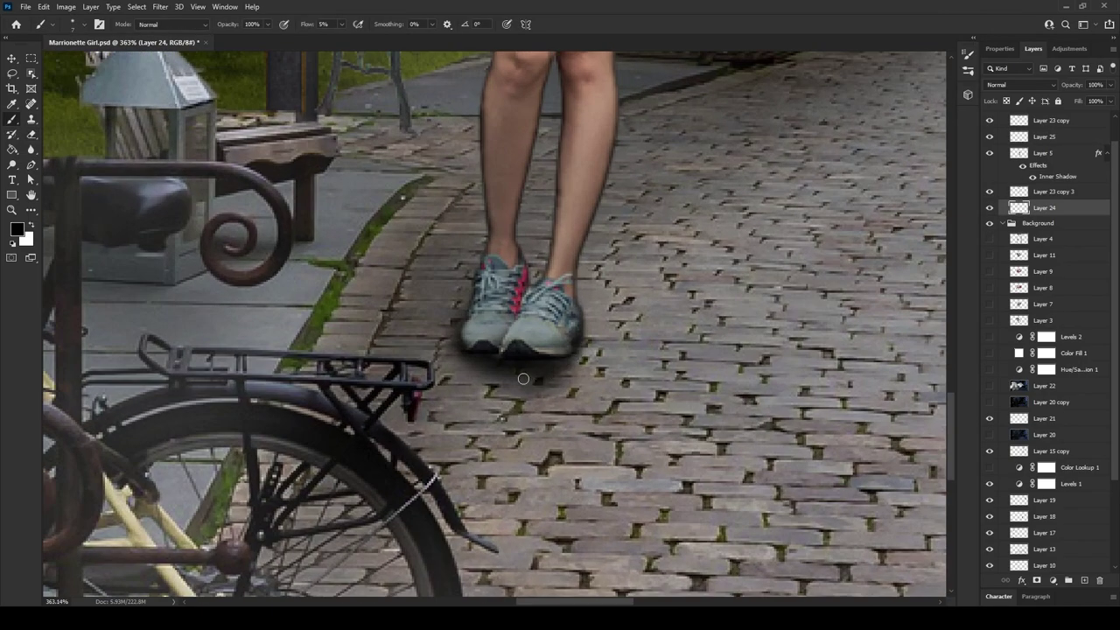
key(e)
key(ctrl+0)
scroll(454, 298, up, 4)
key(2)
key(8)
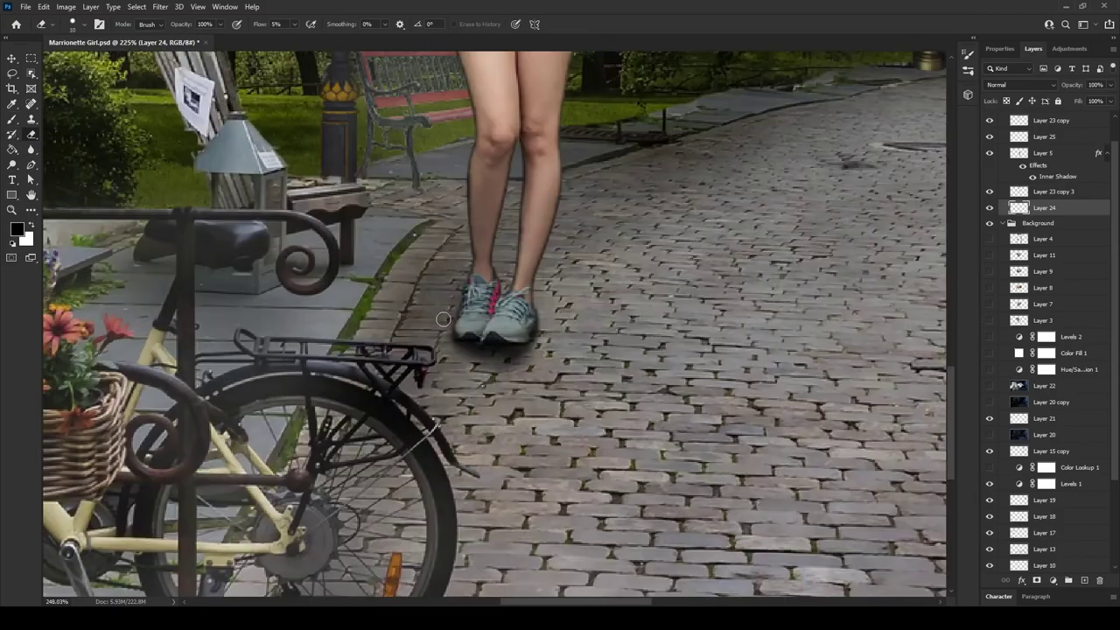
key(ctrl+0)
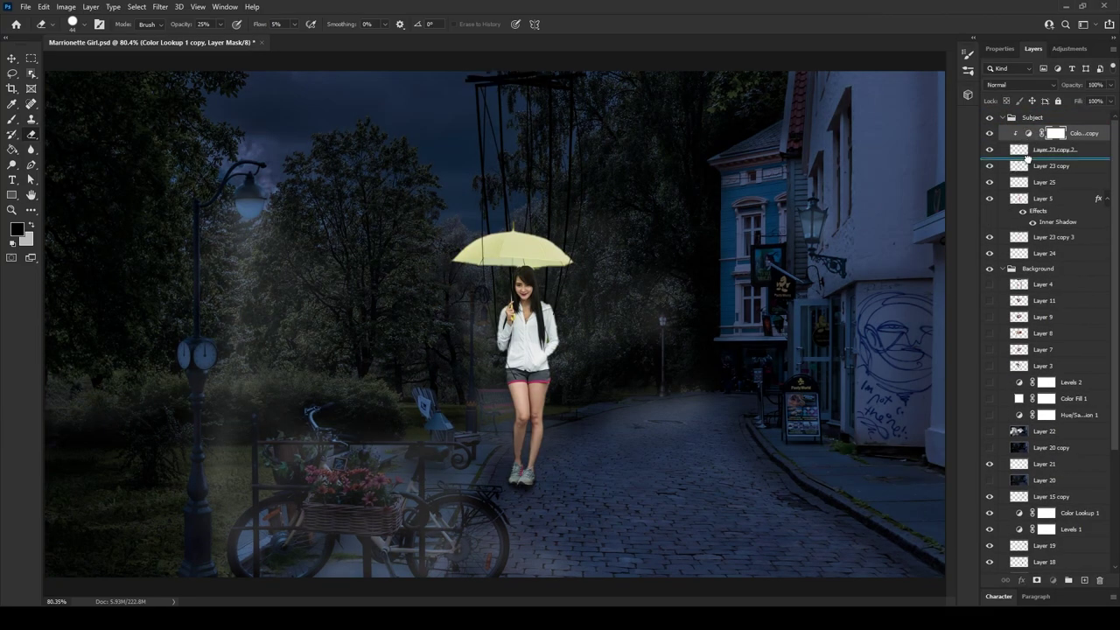
Step: Move the Color Lookup copy below Layer 25
drag(1028, 156, 1028, 189)
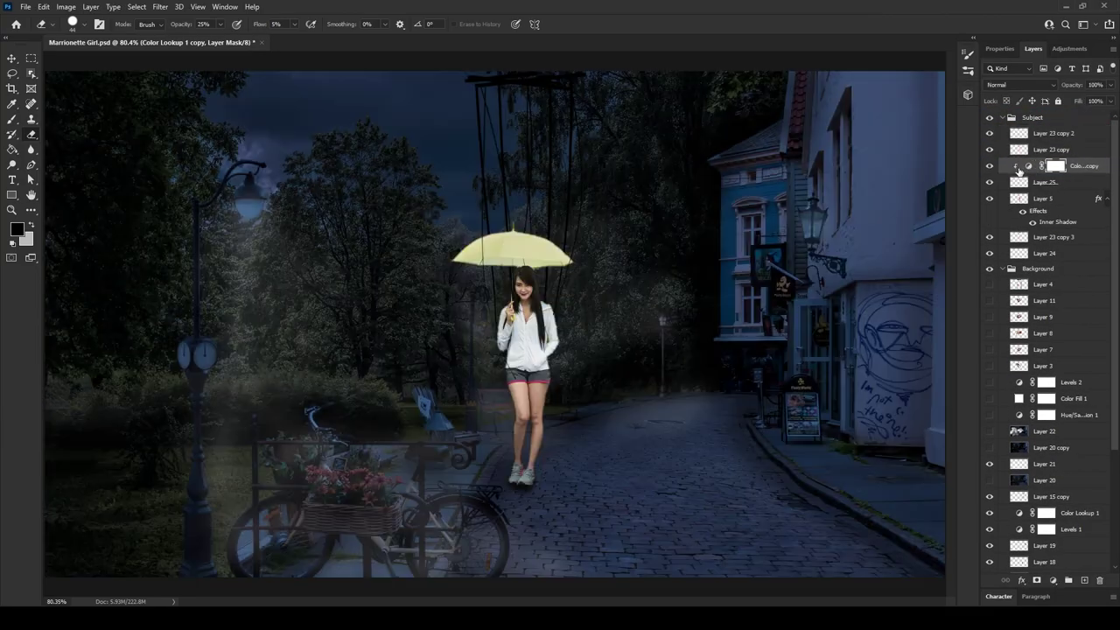
scroll(782, 225, down, 3)
key(ctrl+plus)
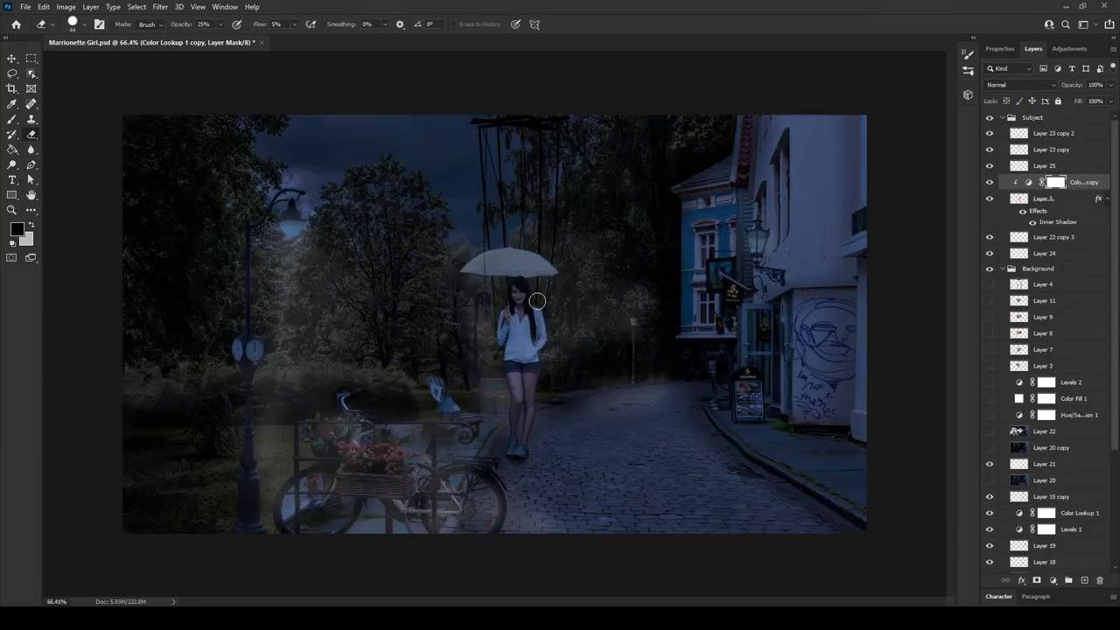
Step: Flip the Subject group horizontally and shift the girl to the left
click(1033, 117)
key(ctrl+t)
click(43, 6)
click(133, 280)
drag(589, 355, 490, 346)
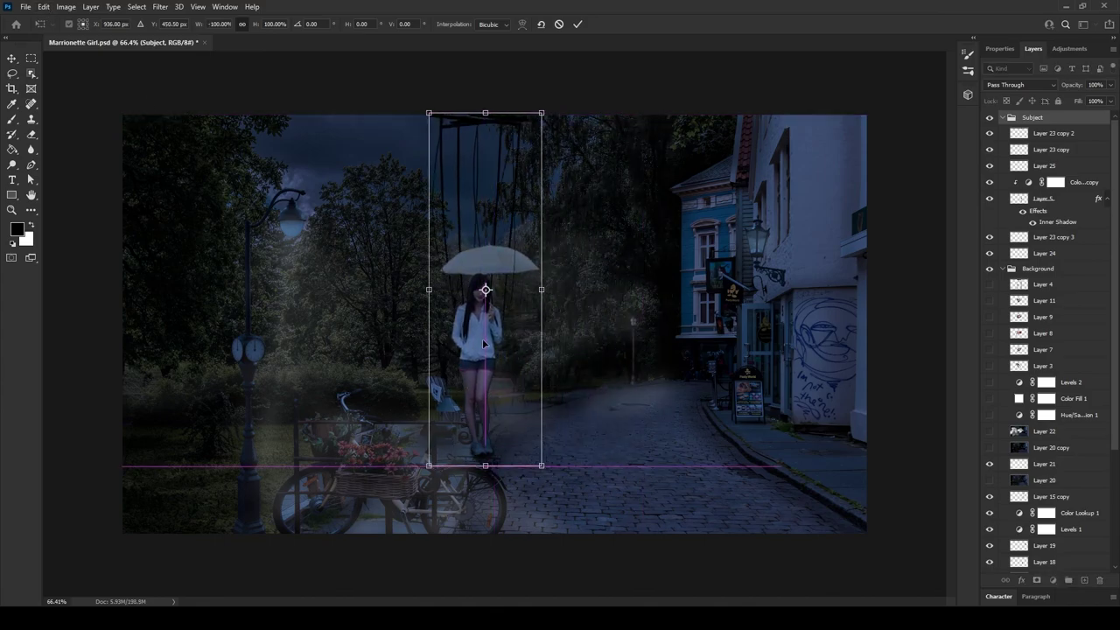
key(Return)
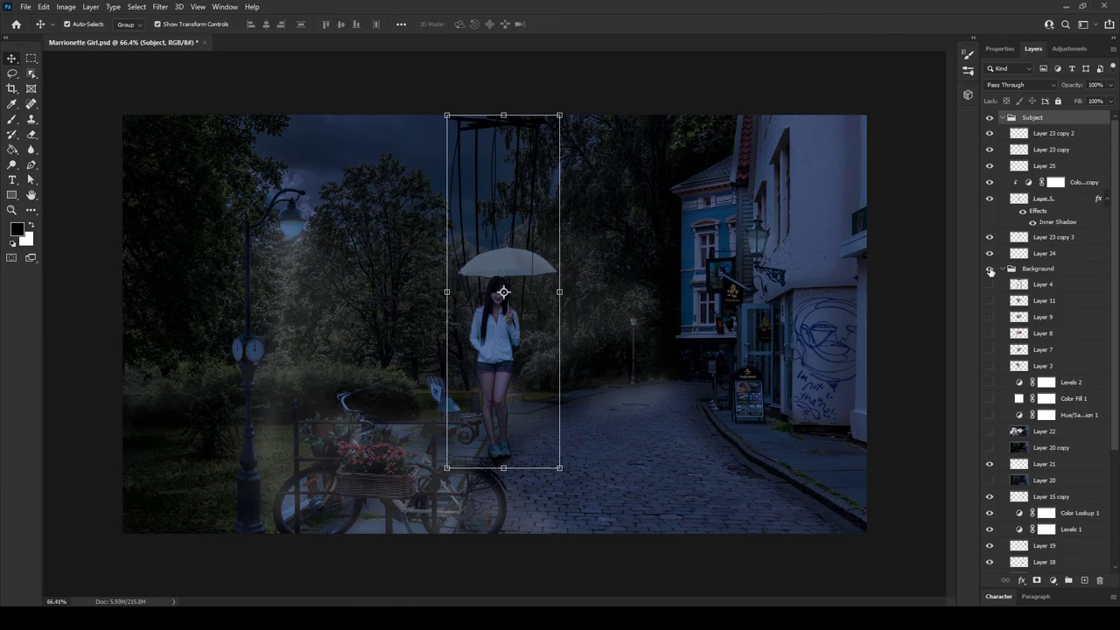
Step: Hide the Subject group and comic/adjustment layers, showing the girl on her own
click(989, 182)
scroll(988, 426, down, 2)
mouse_move(990, 373)
mouse_down()
mouse_move(989, 390)
mouse_move(990, 325)
mouse_move(990, 390)
mouse_up()
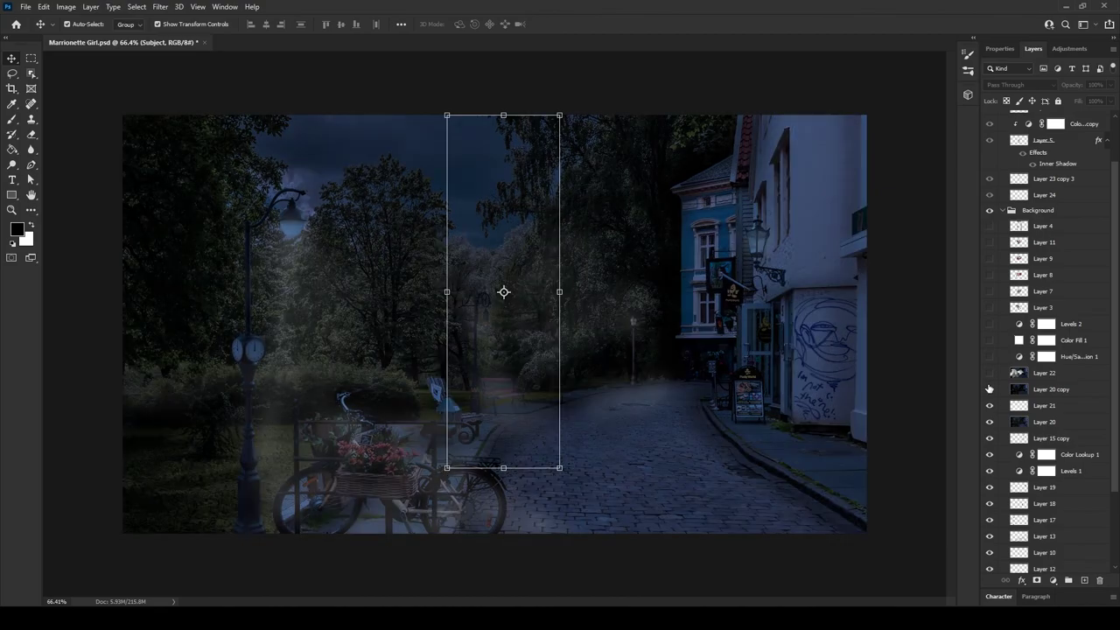
click(1018, 407)
scroll(1003, 417, up, 3)
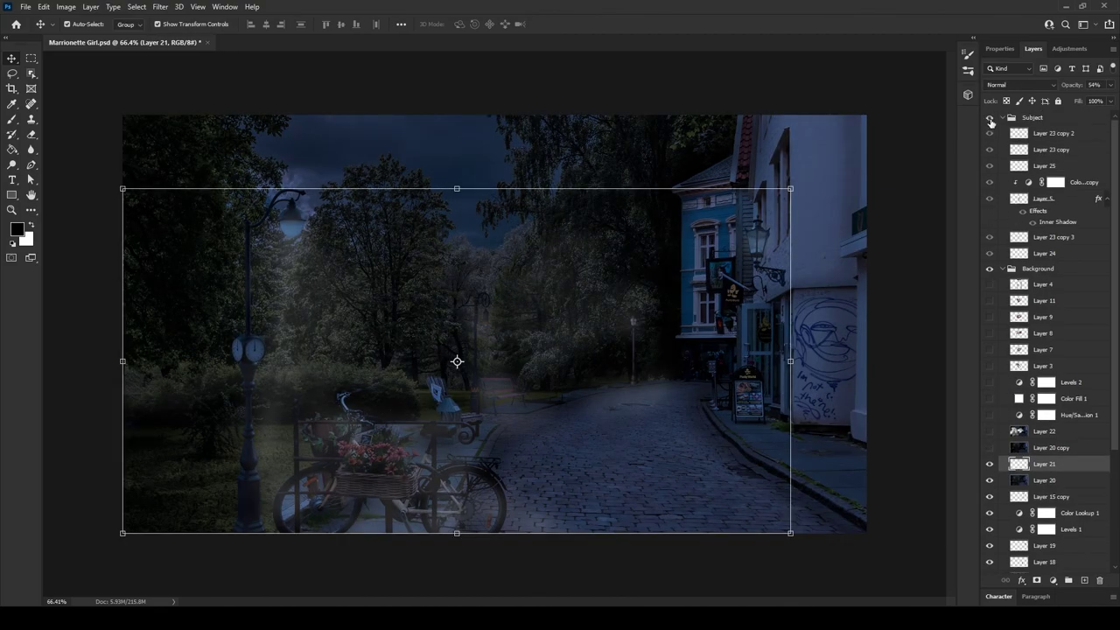
click(990, 118)
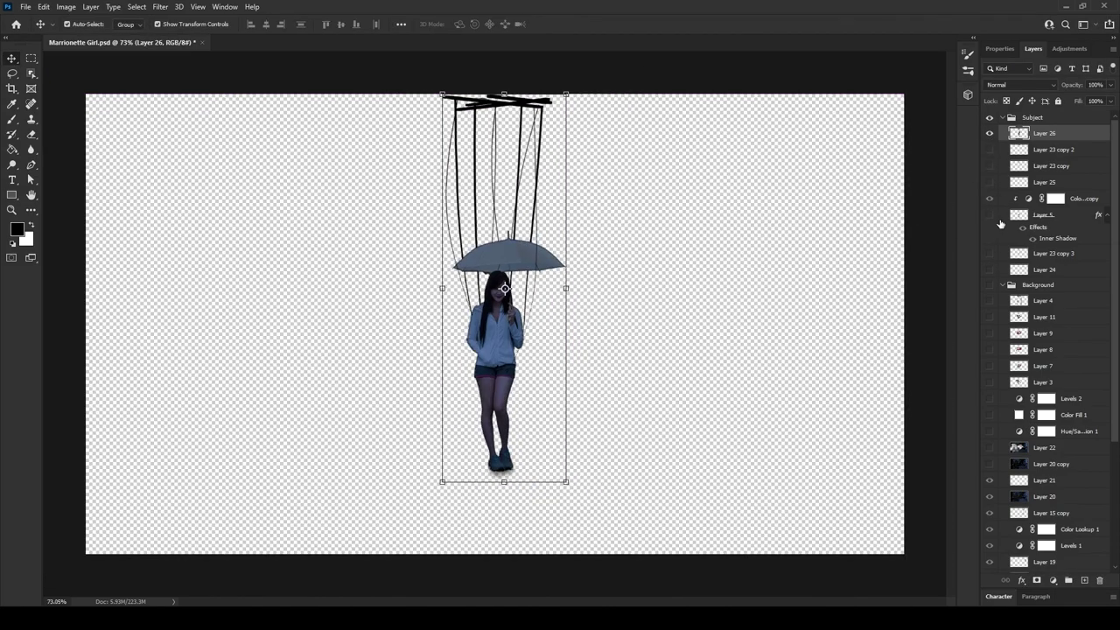
Step: Show the background, duplicate the merged girl layer and reapply the comic ink filter
click(989, 464)
key(ctrl+j)
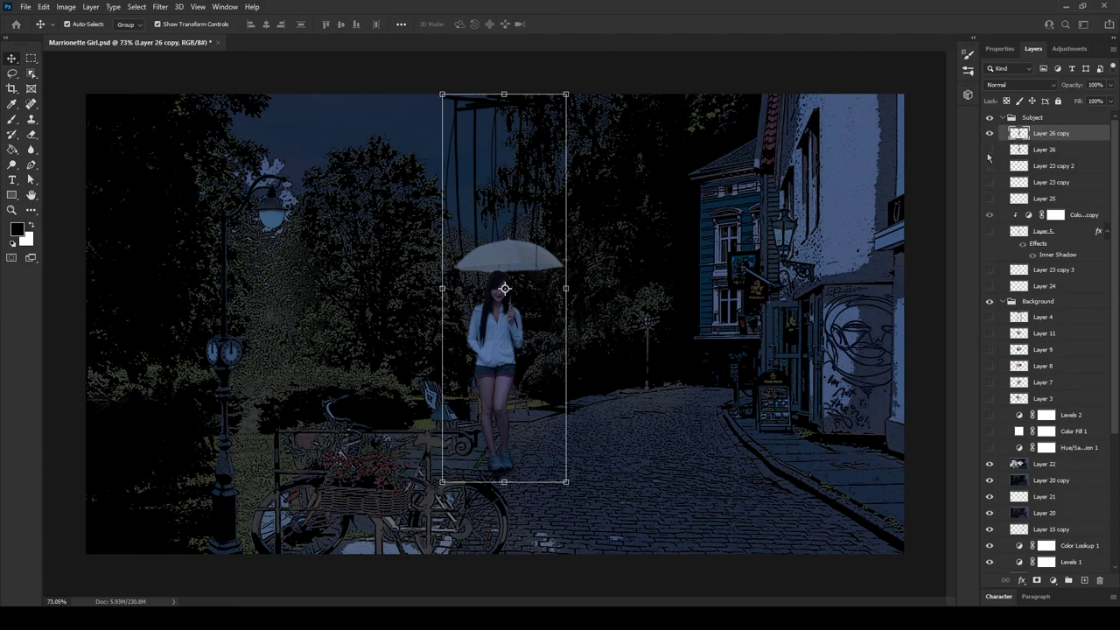
key(ctrl+f)
Step: Group the layers into a new group named Final and move Layer 22 into it
key(ctrl+g)
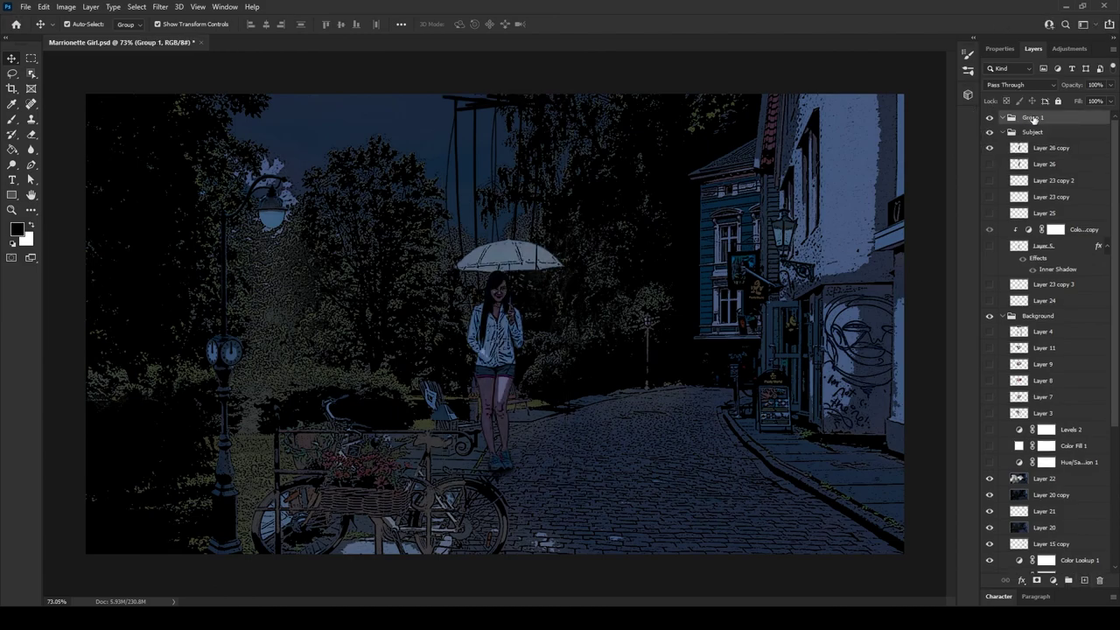
text(al)
key(Return)
click(1024, 479)
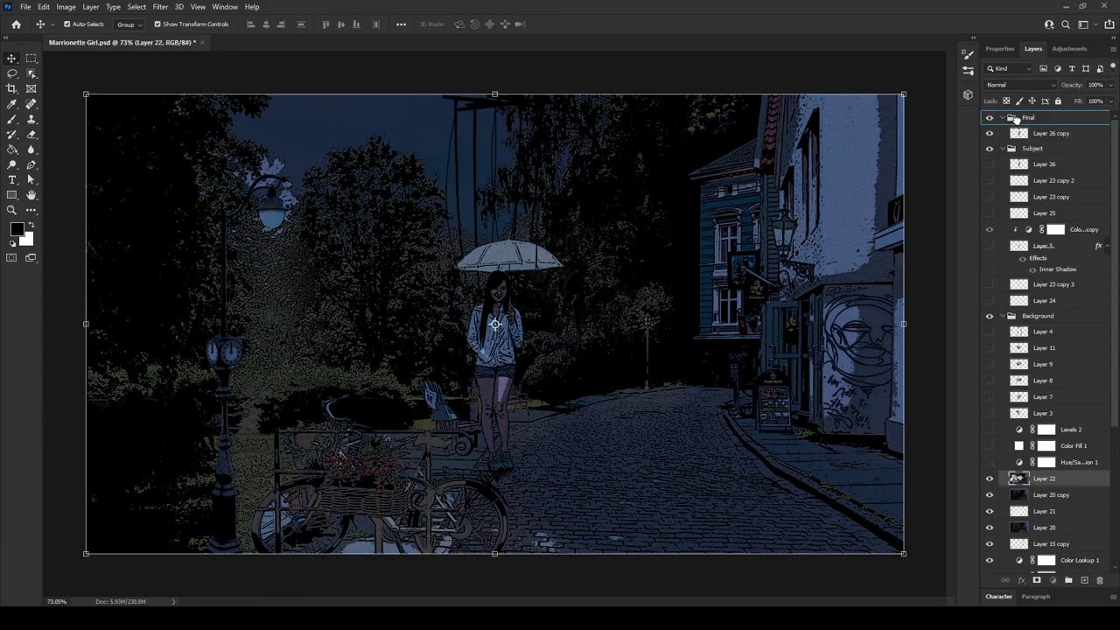
drag(1015, 120, 1015, 123)
Step: Move Layer 20 copy, Levels 2, Color Fill 1 and Hue/Saturation into Final
drag(1050, 494, 1024, 159)
click(990, 149)
click(990, 149)
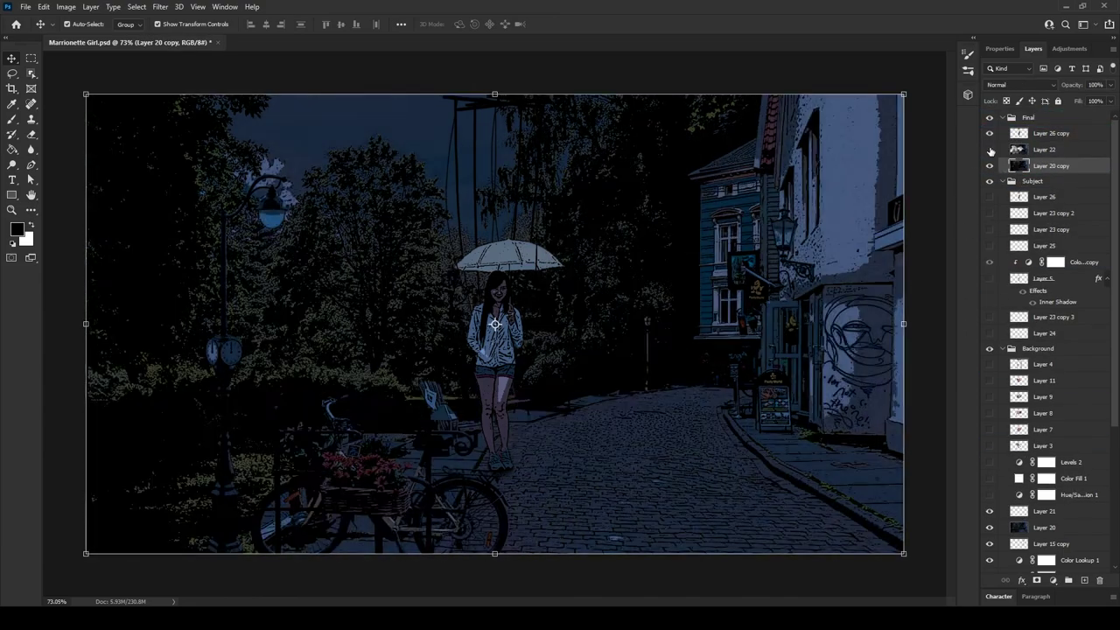
click(1006, 462)
shift+click(1007, 495)
drag(1006, 494, 1000, 133)
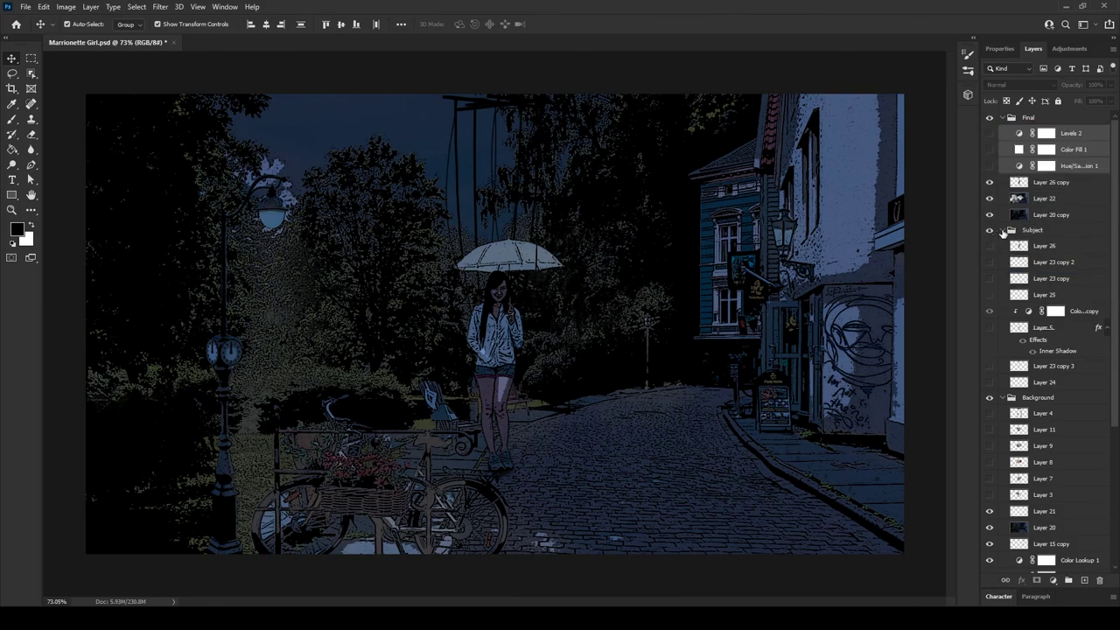
Step: Collapse the Subject and Background groups and target the Levels 2 mask with the brush
click(1003, 230)
click(1003, 245)
click(1041, 301)
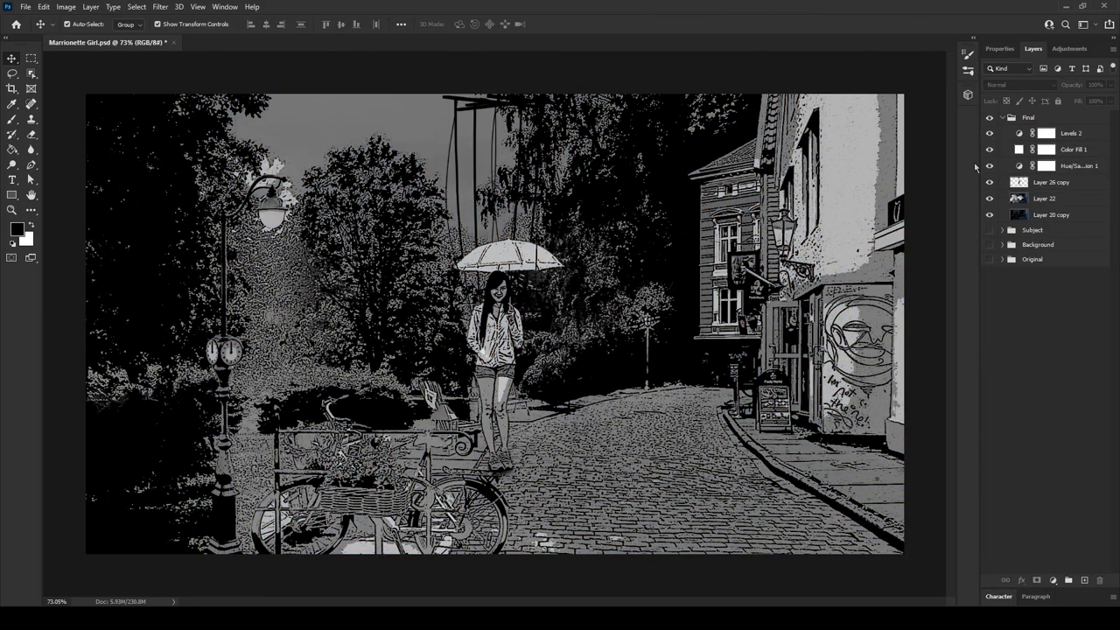
click(1018, 182)
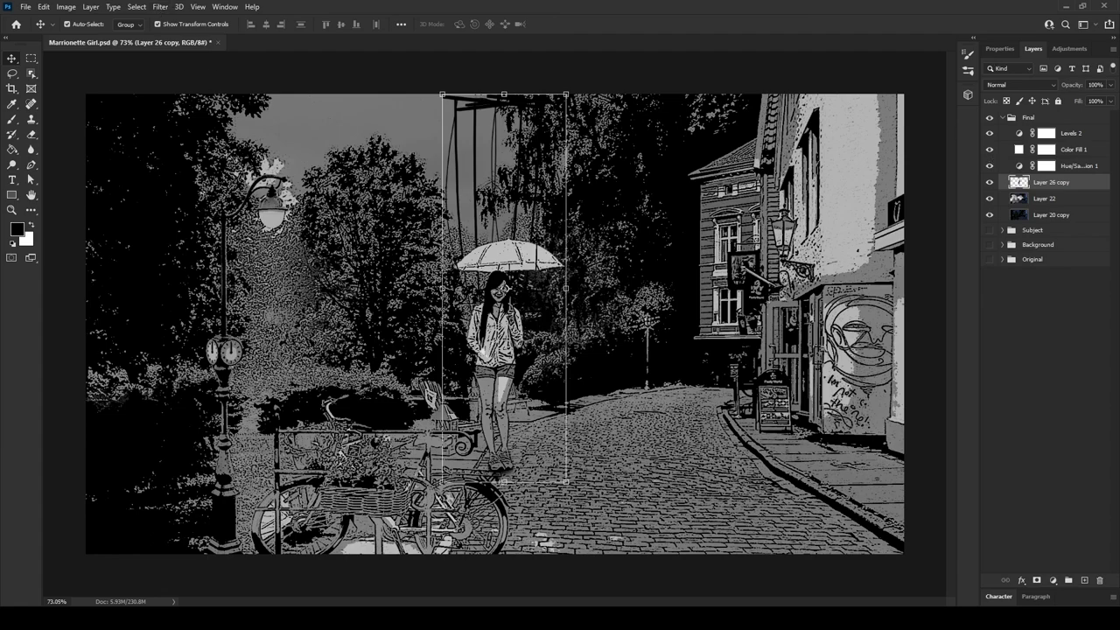
key(b)
click(1008, 136)
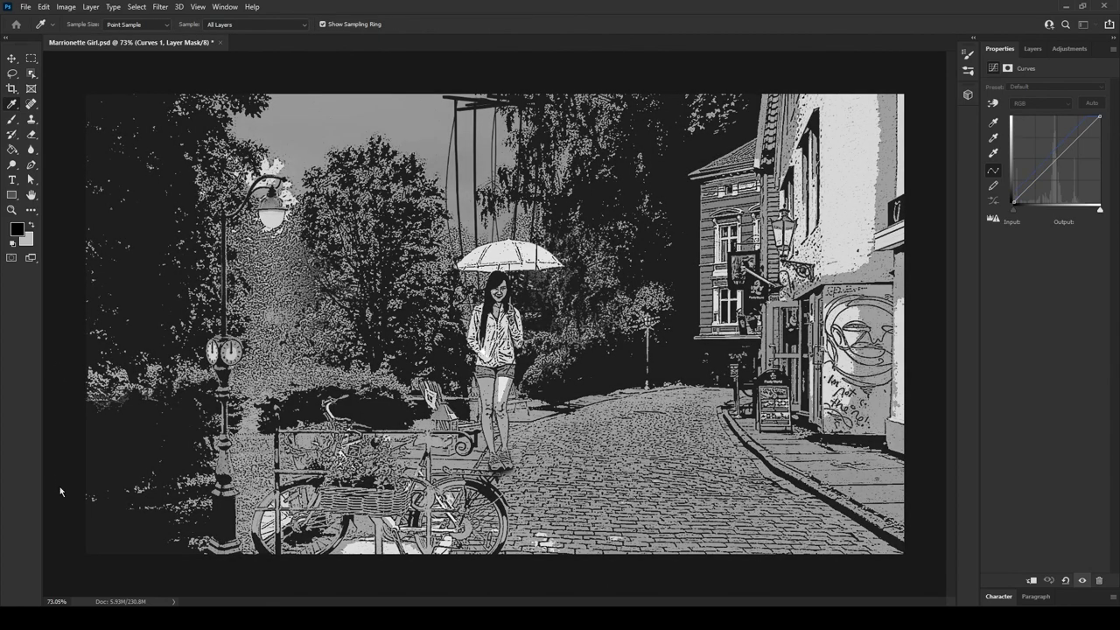
Step: Save the comic street scene document, with the Brush and Layers panel ready
key(b)
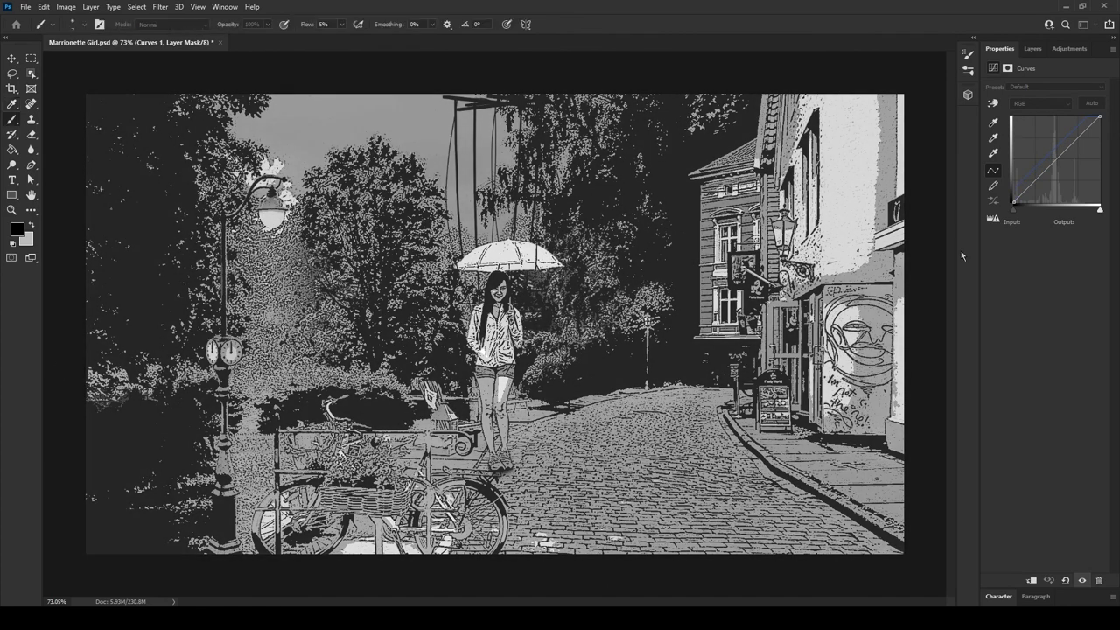
key(F7)
key(ctrl+s)
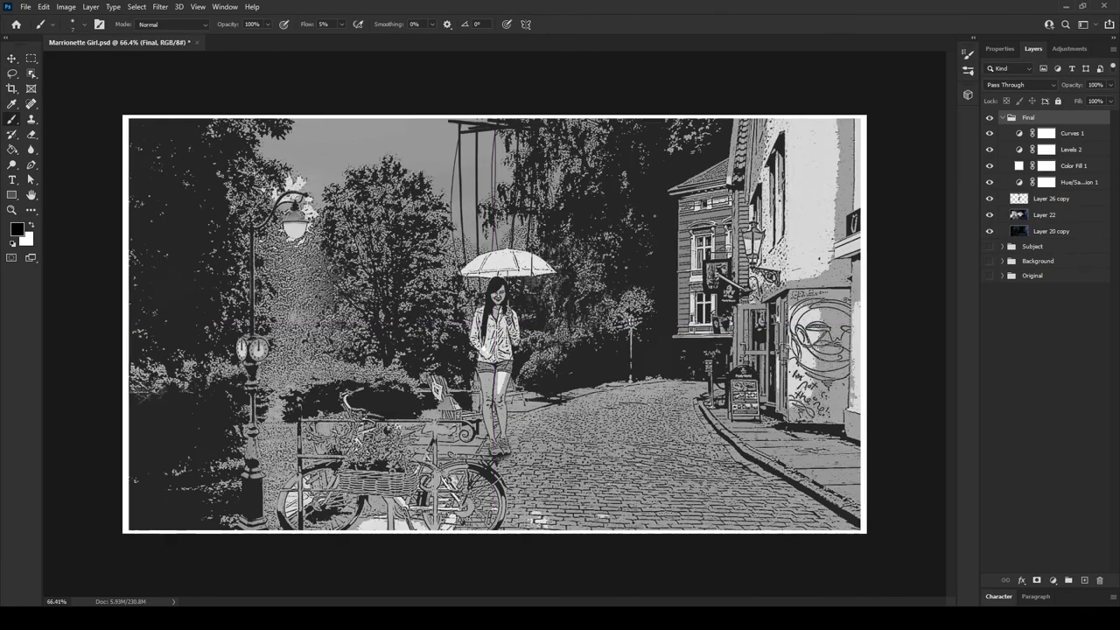
Step: Select the white border on Layer 20 copy and duplicate it onto a new layer
key(w)
key(shift+w)
click(1051, 231)
click(865, 191)
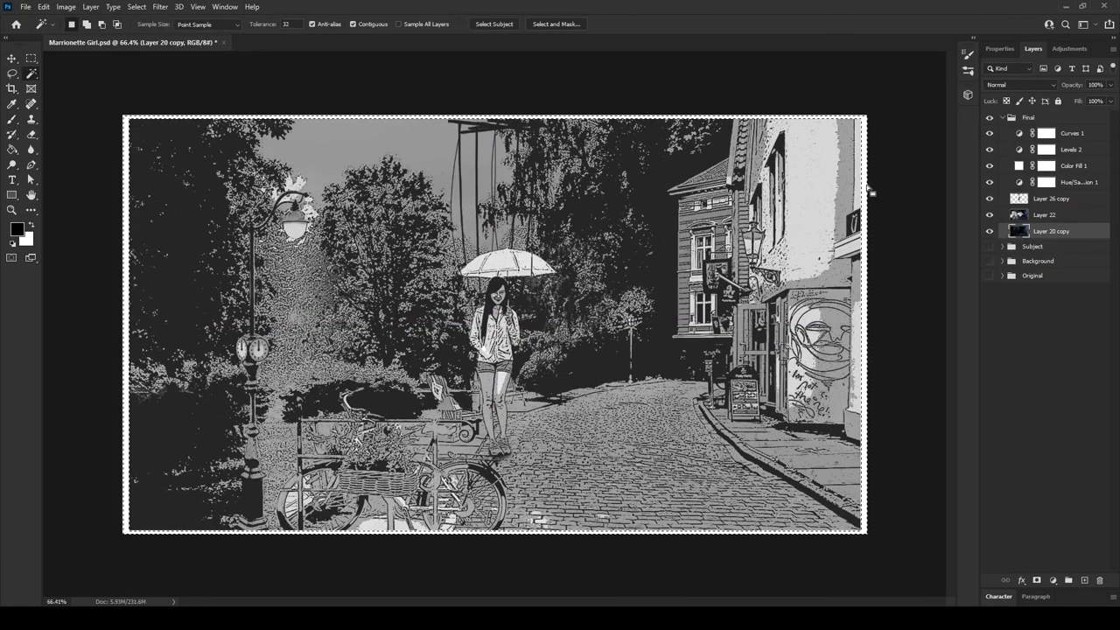
key(ctrl+j)
Step: Fill the new border layer with the dark colour and begin a free transform on it
key(g)
click(869, 218)
key(ctrl+t)
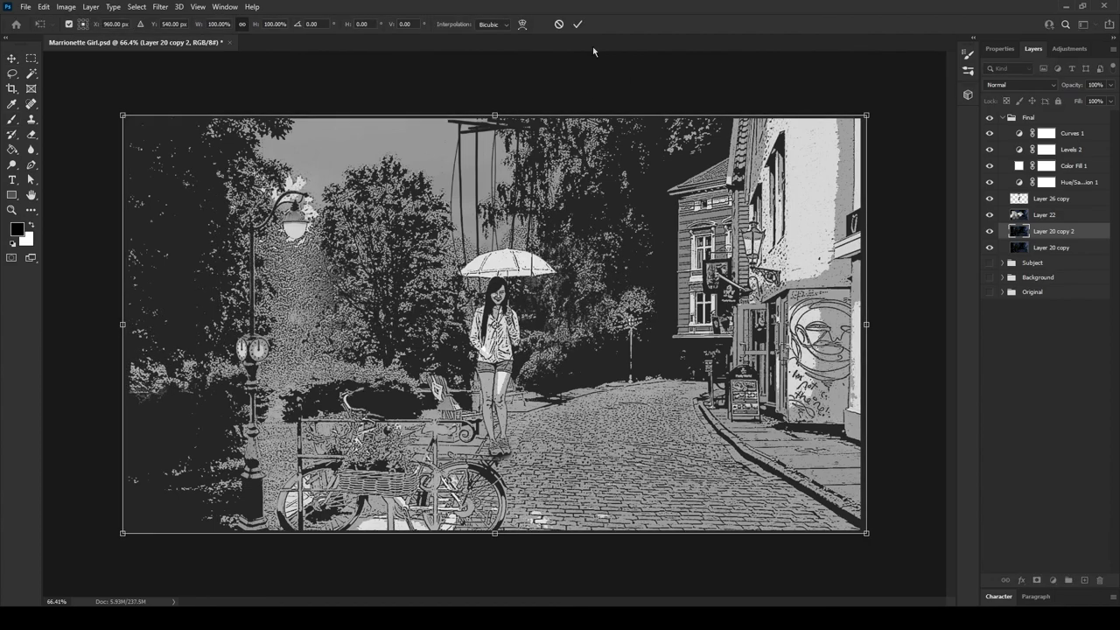